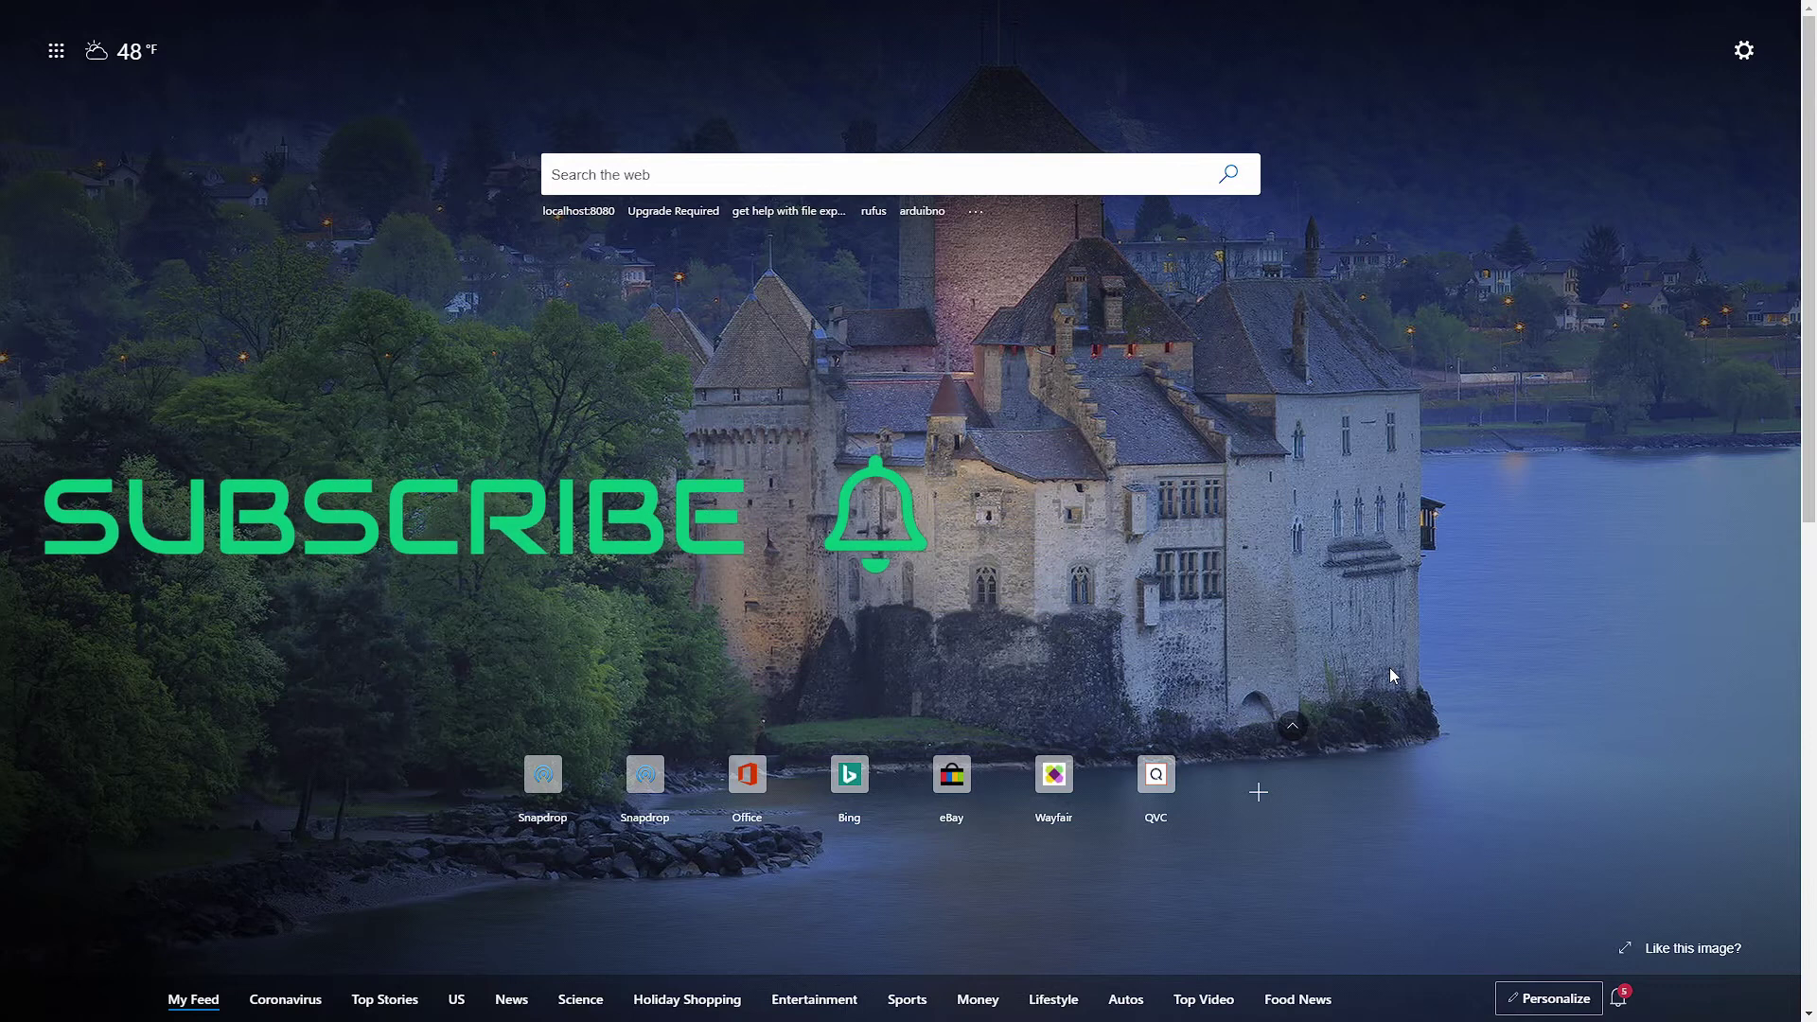
Step: Open snapdrop.net in Edge from the 'snapdr' address-bar suggestion
mouse_move(634, 13)
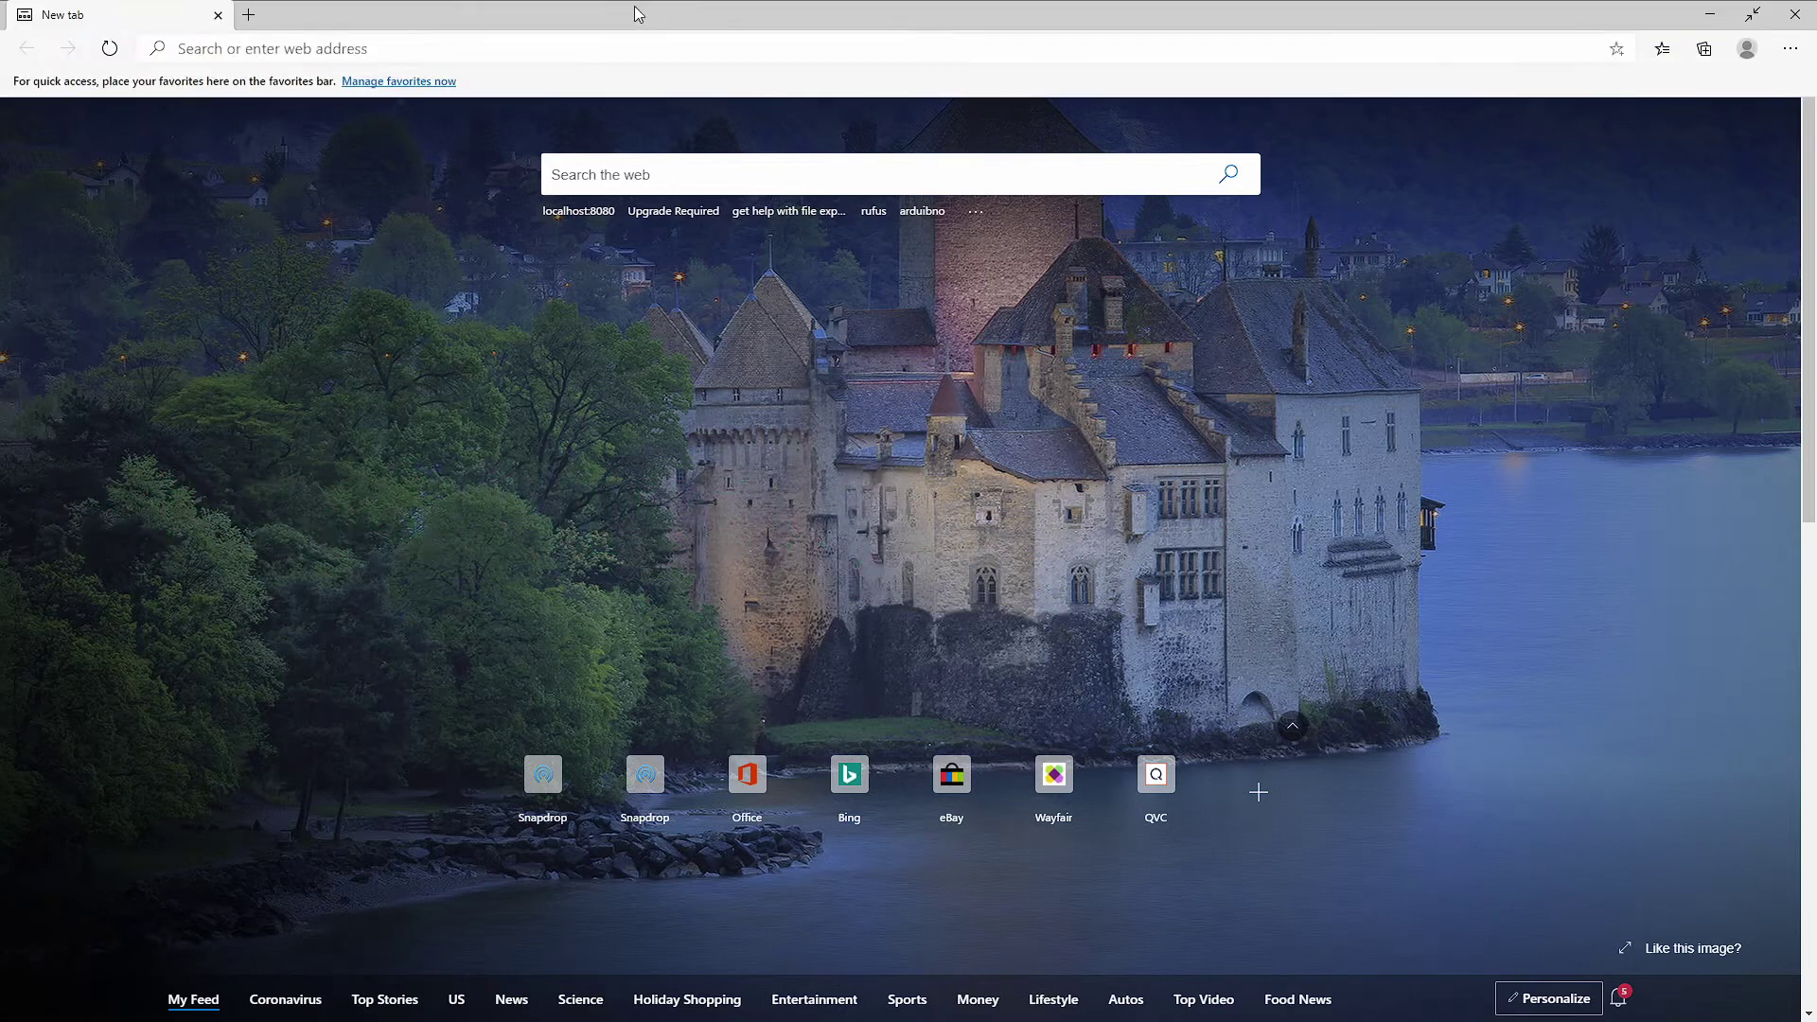
click(471, 38)
text(snapdrop.net)
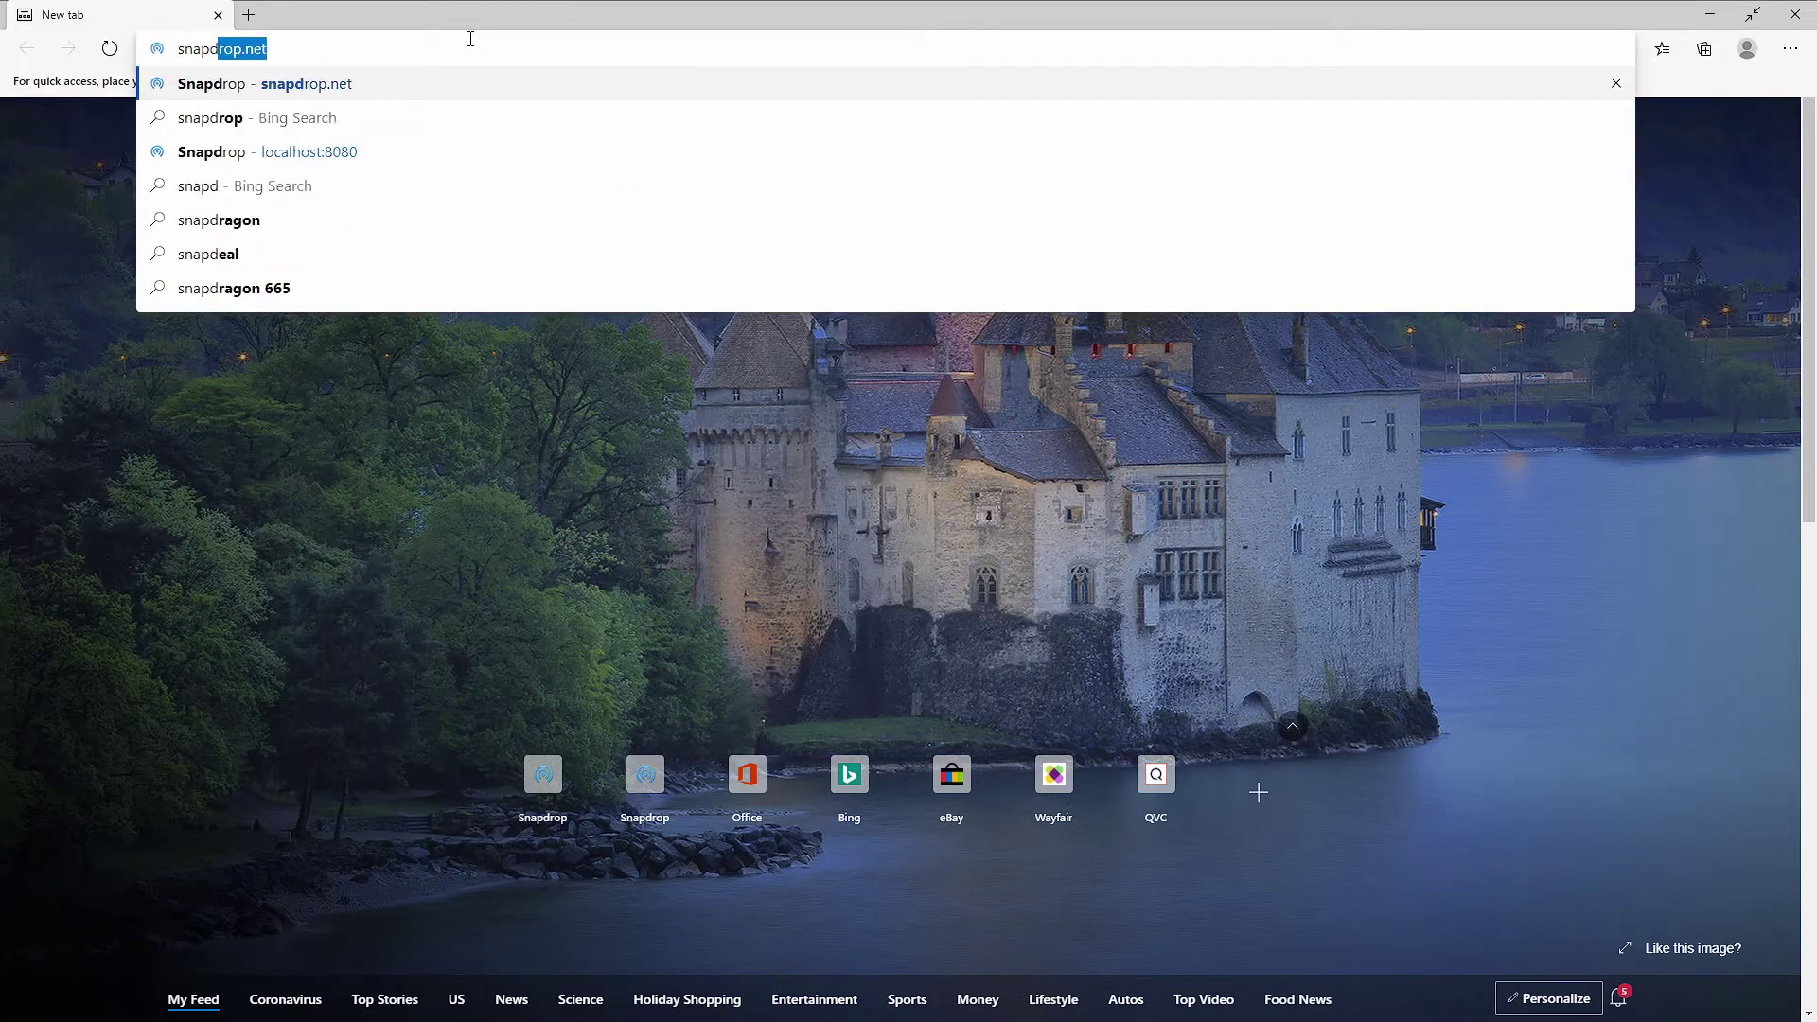
key(Return)
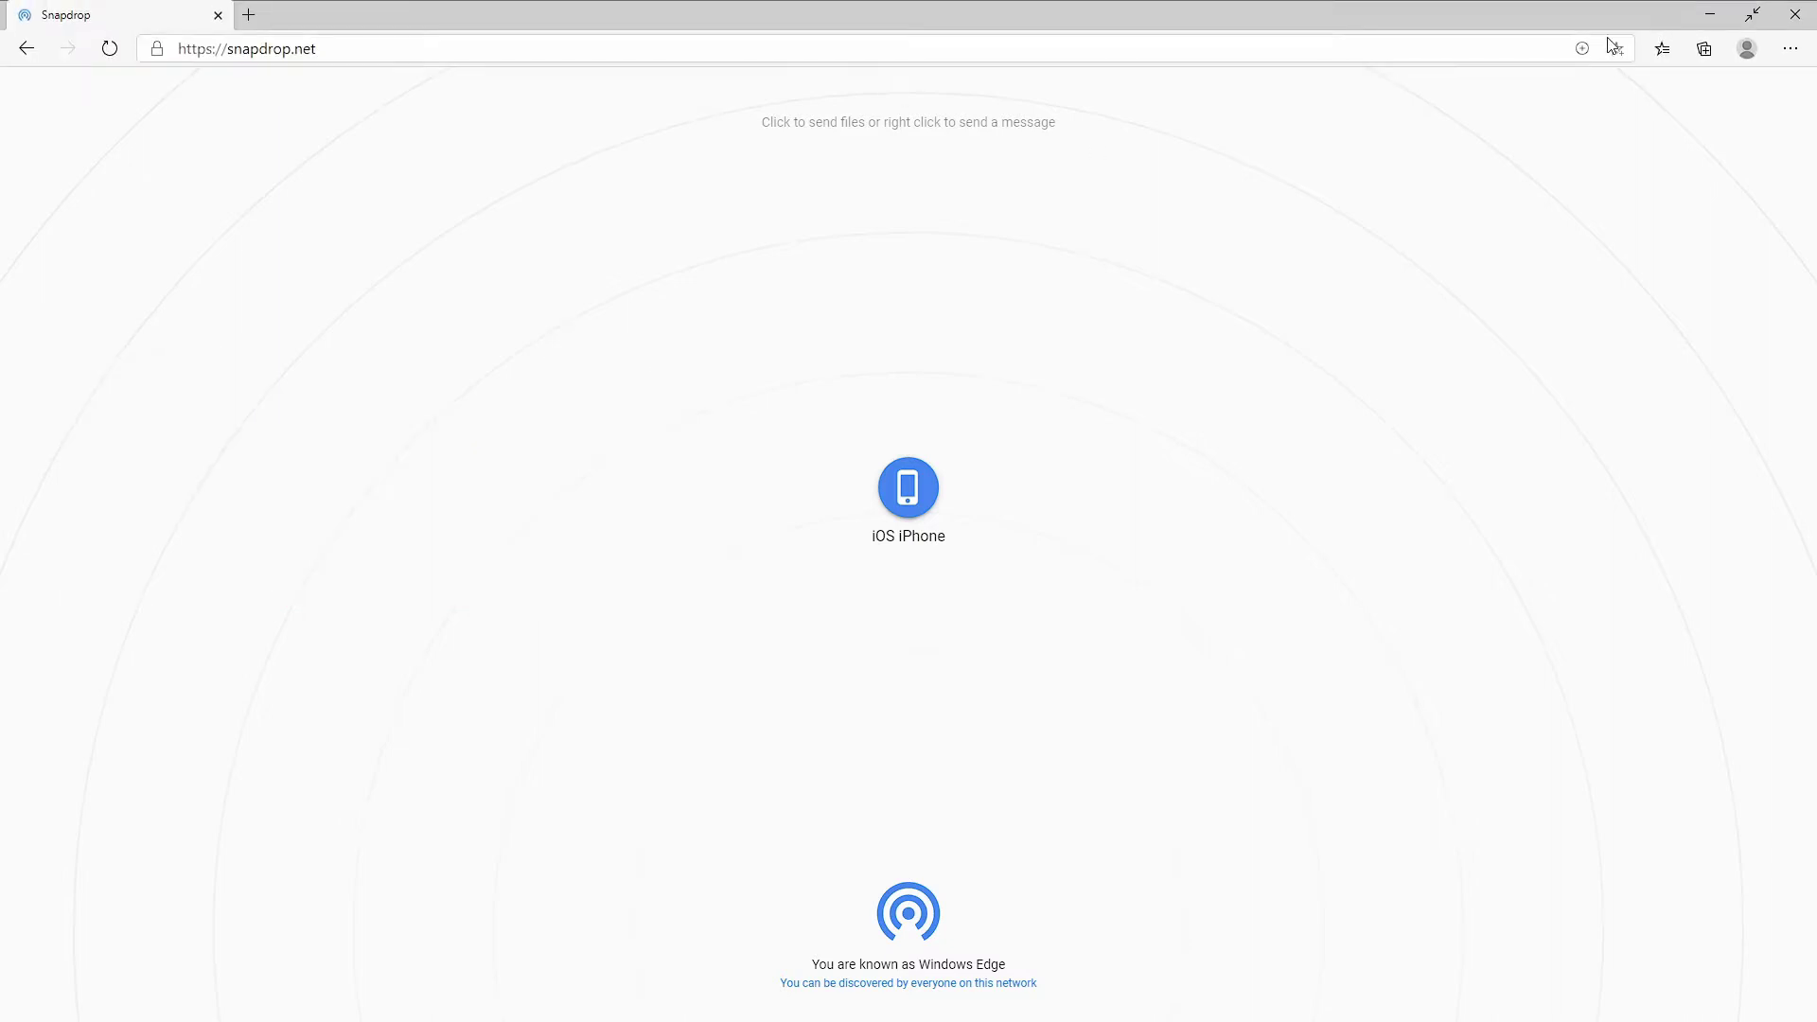
Step: Install Snapdrop as an app, then shrink its window and move it toward the screen centre
click(1582, 49)
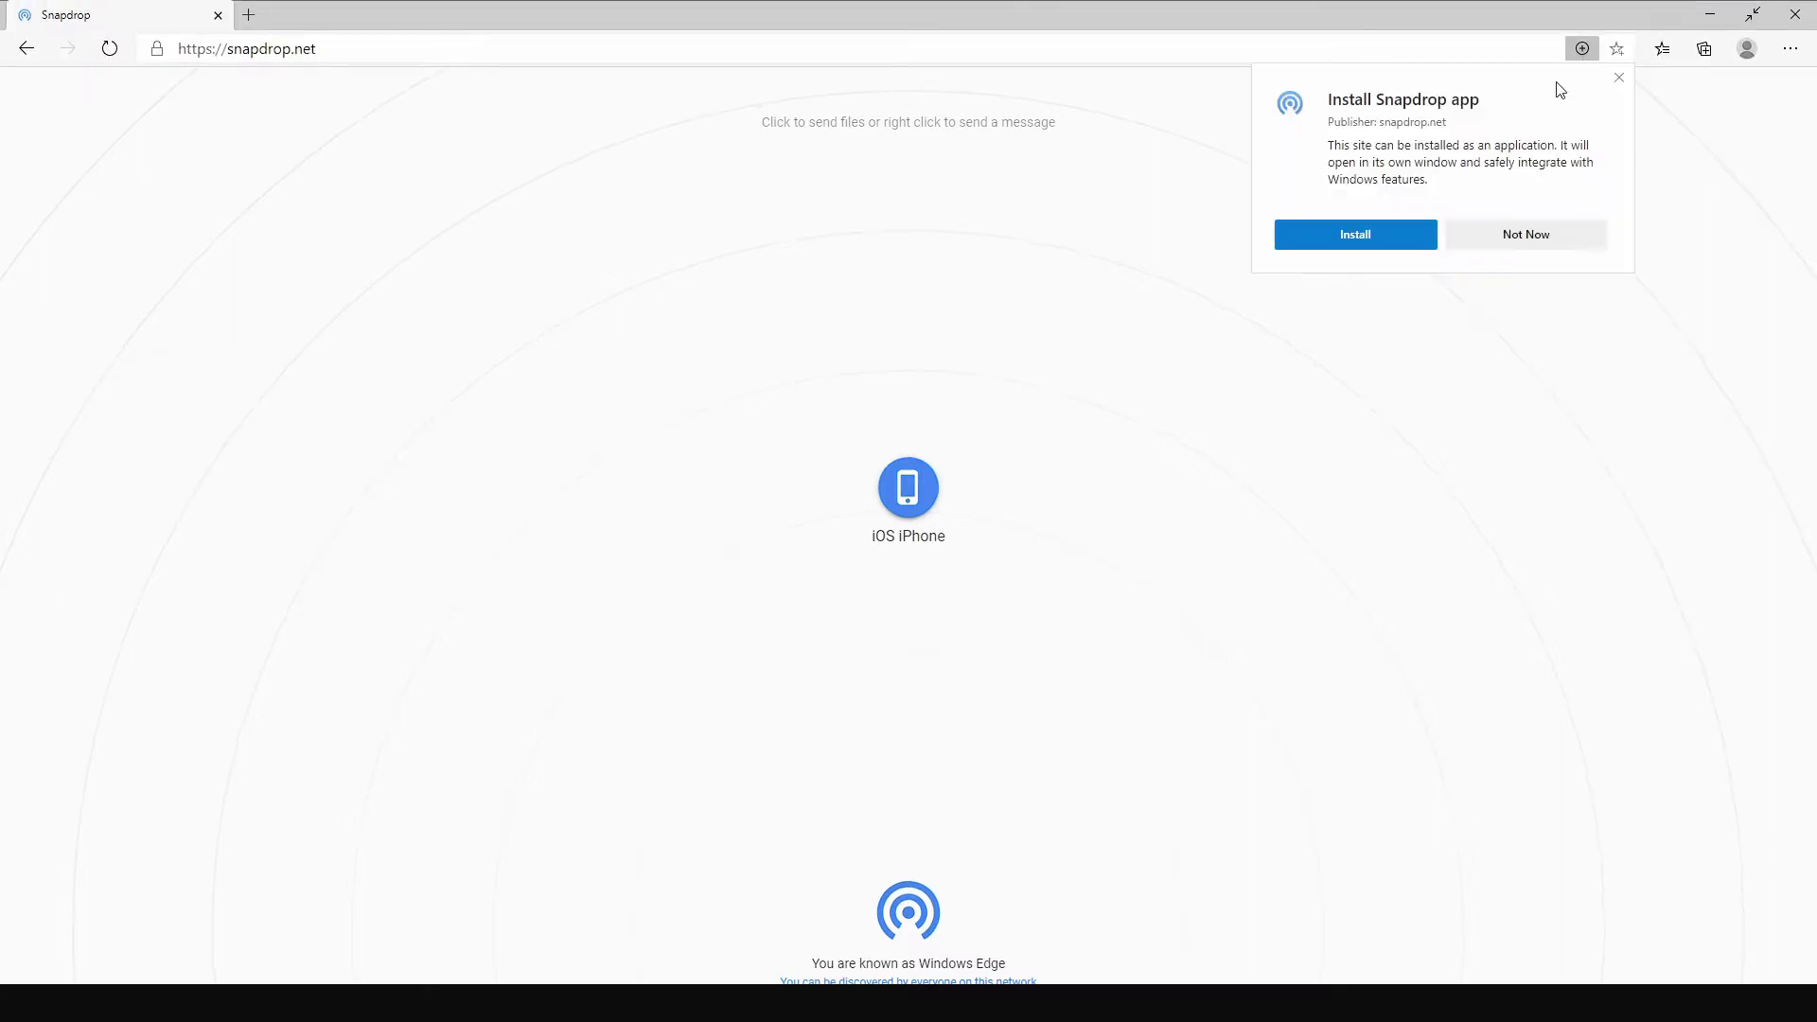
click(1345, 248)
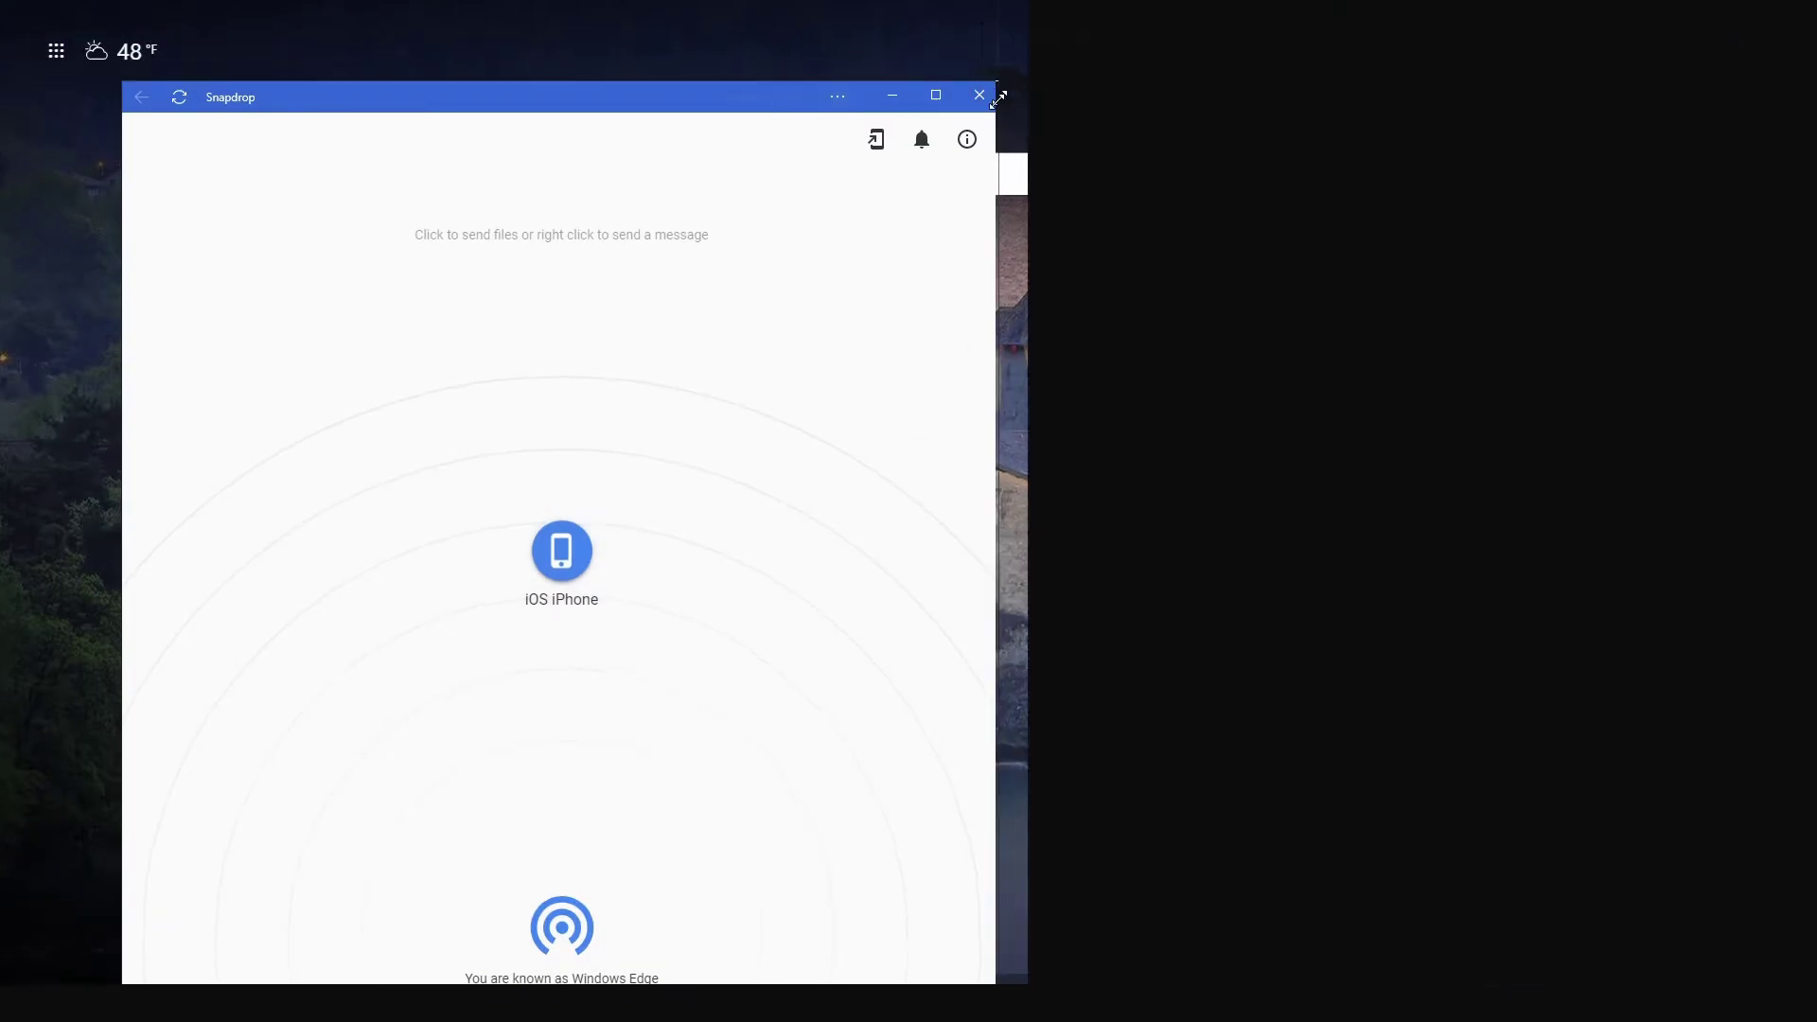
drag(1003, 71, 965, 312)
drag(742, 313, 1069, 137)
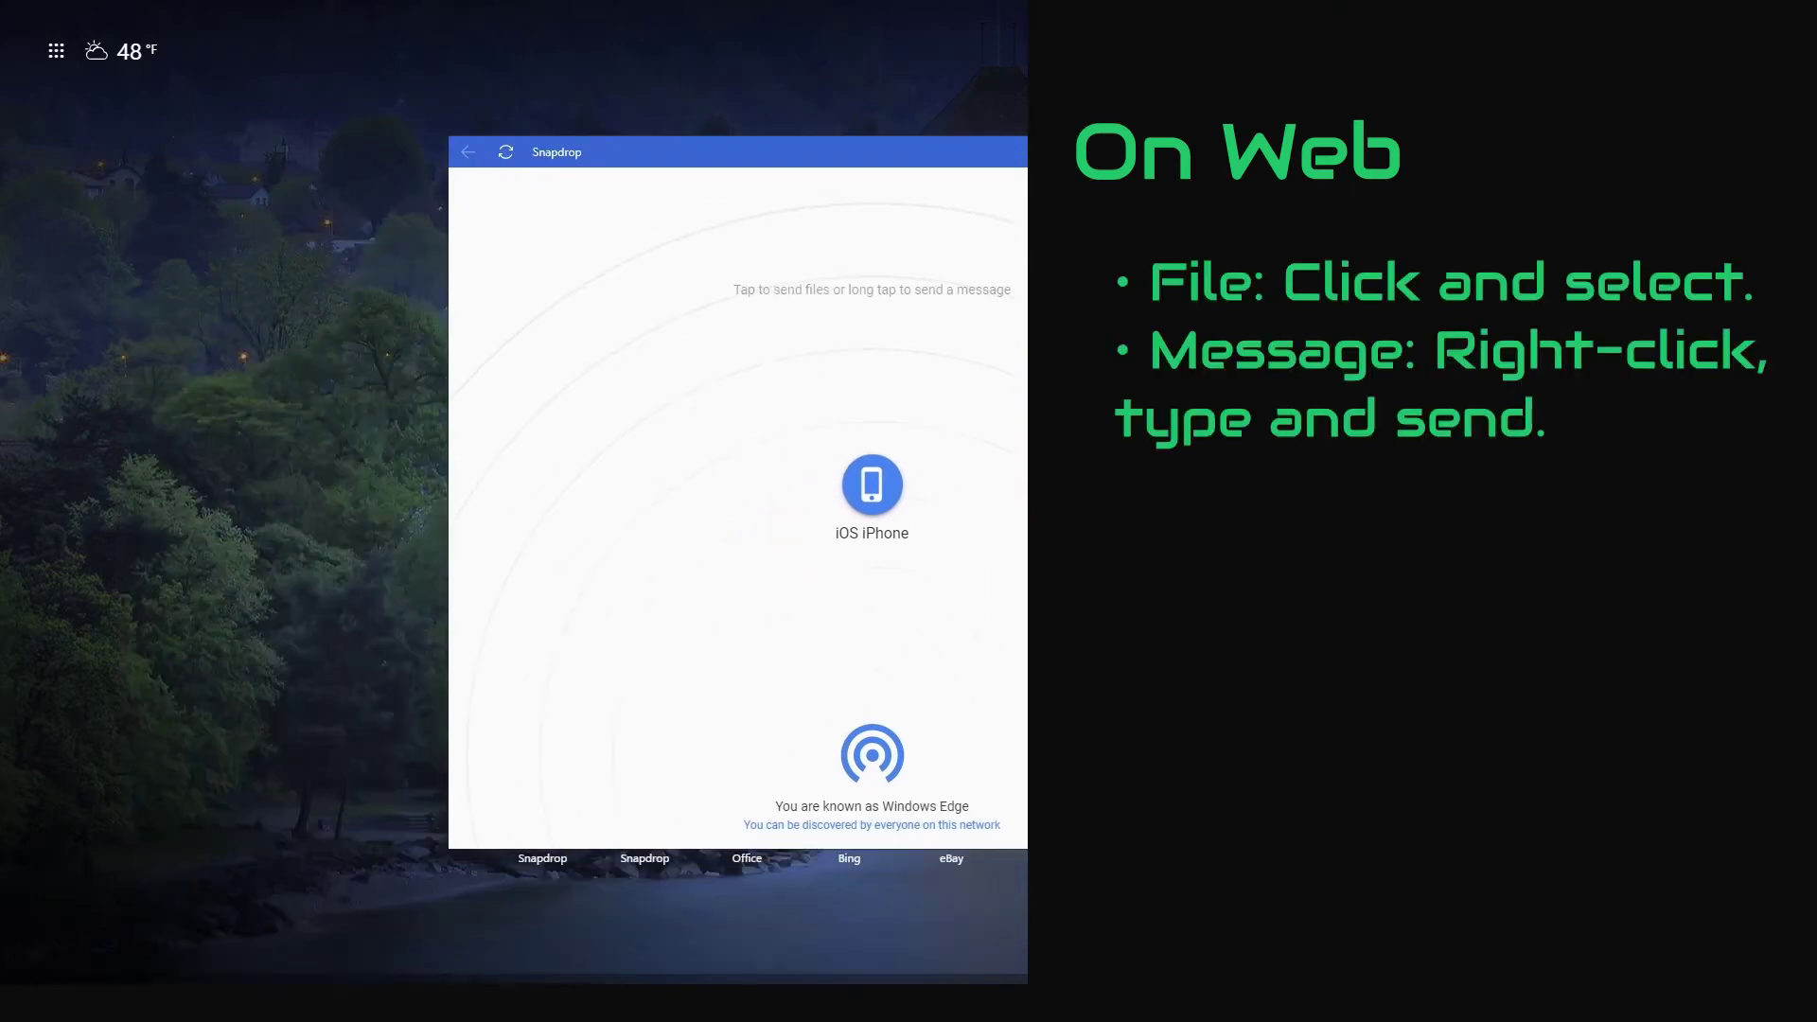
Step: Send the message 'Hello' to the iOS iPhone peer
right_click(900, 494)
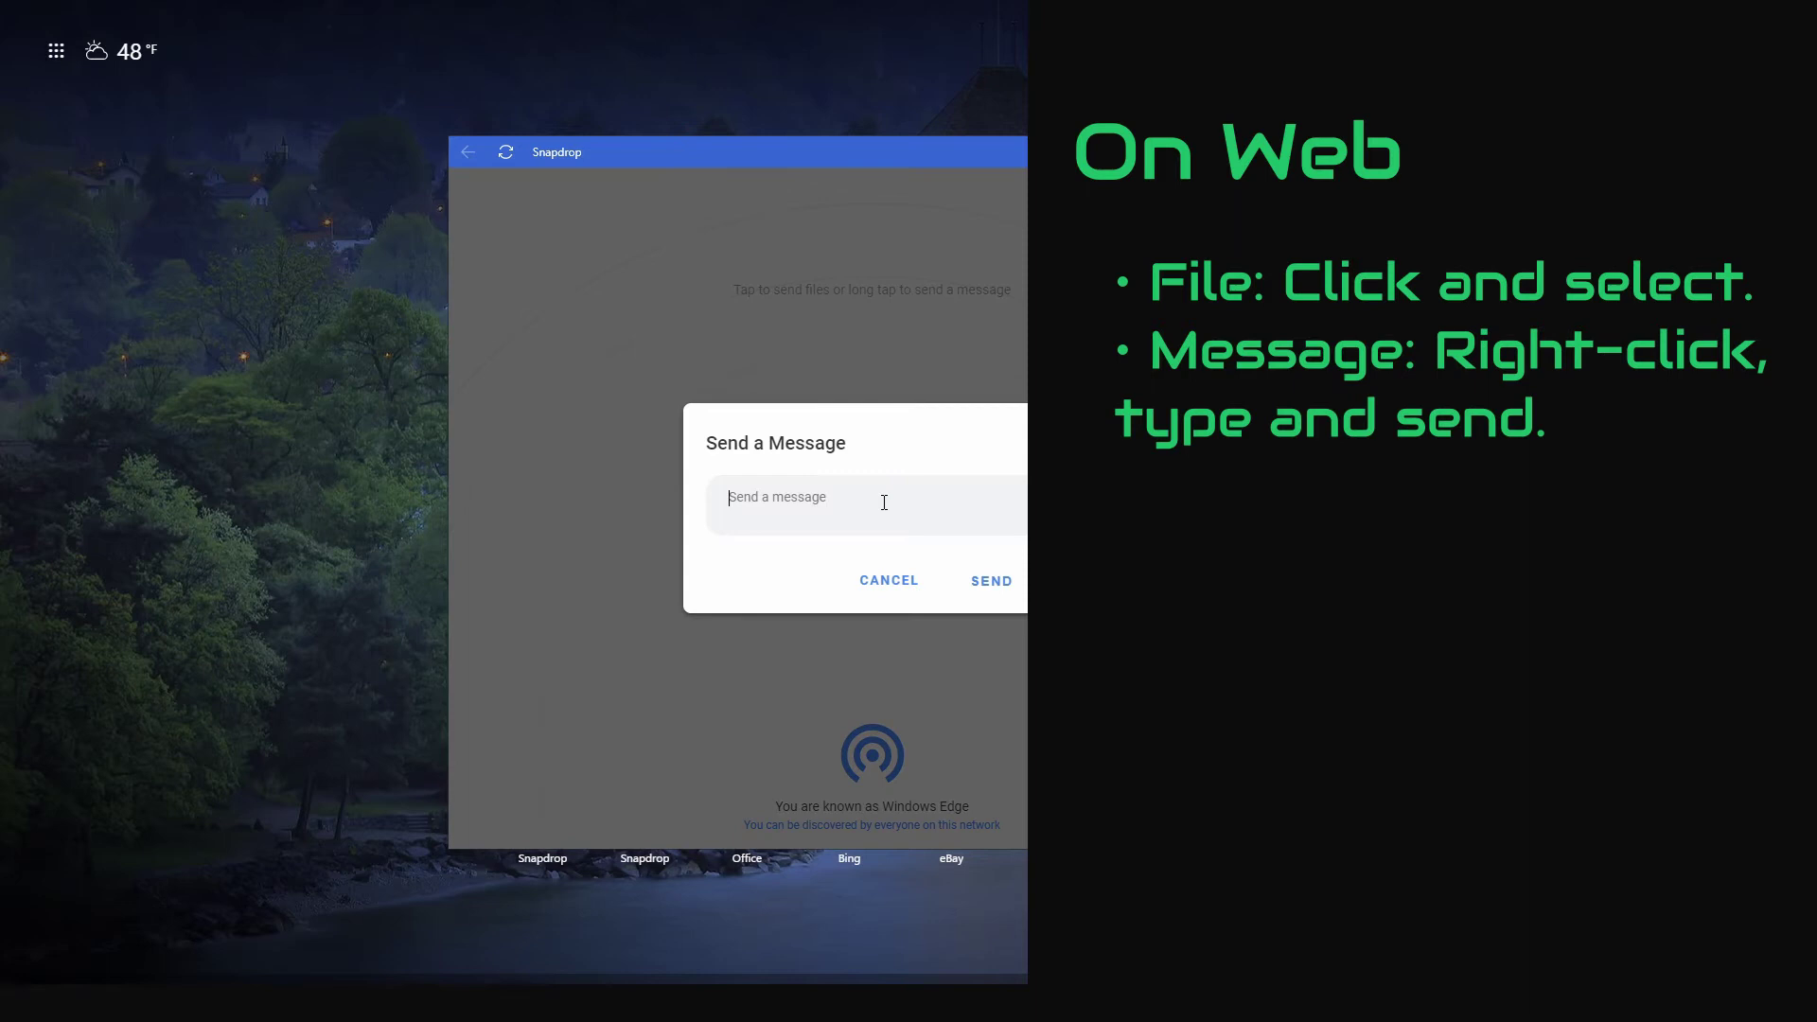
text(Hello)
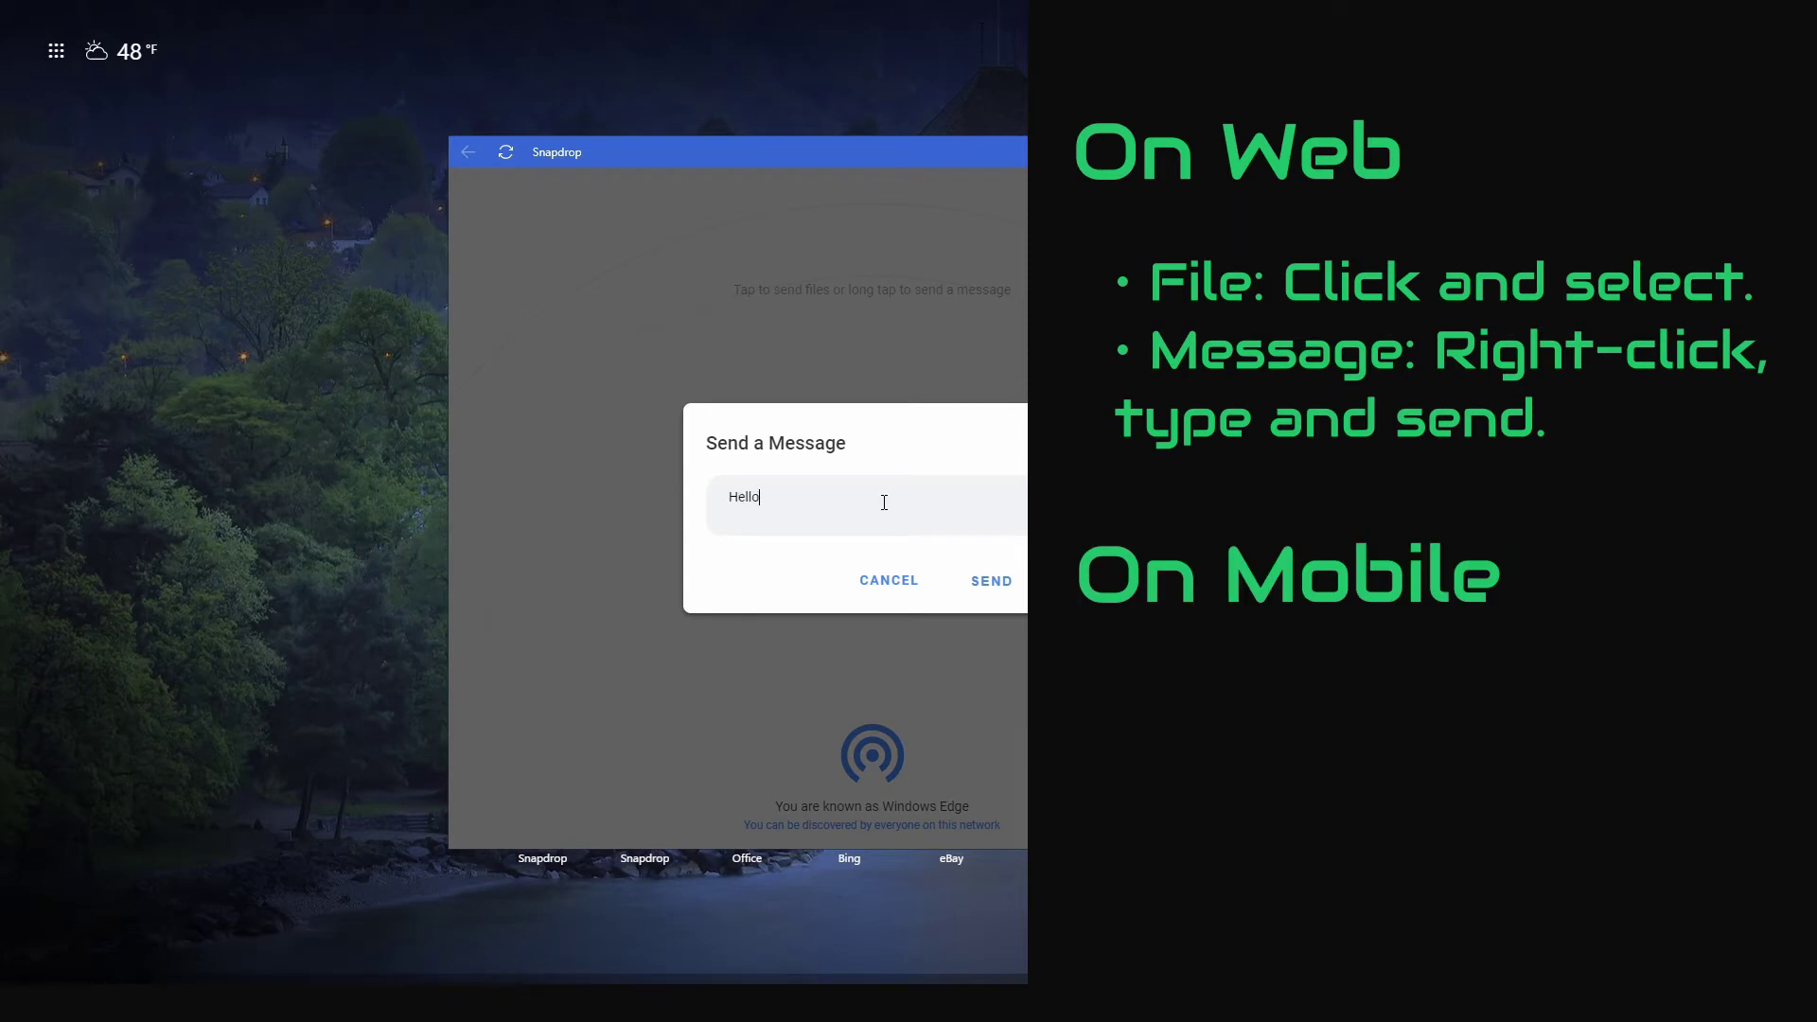
click(888, 580)
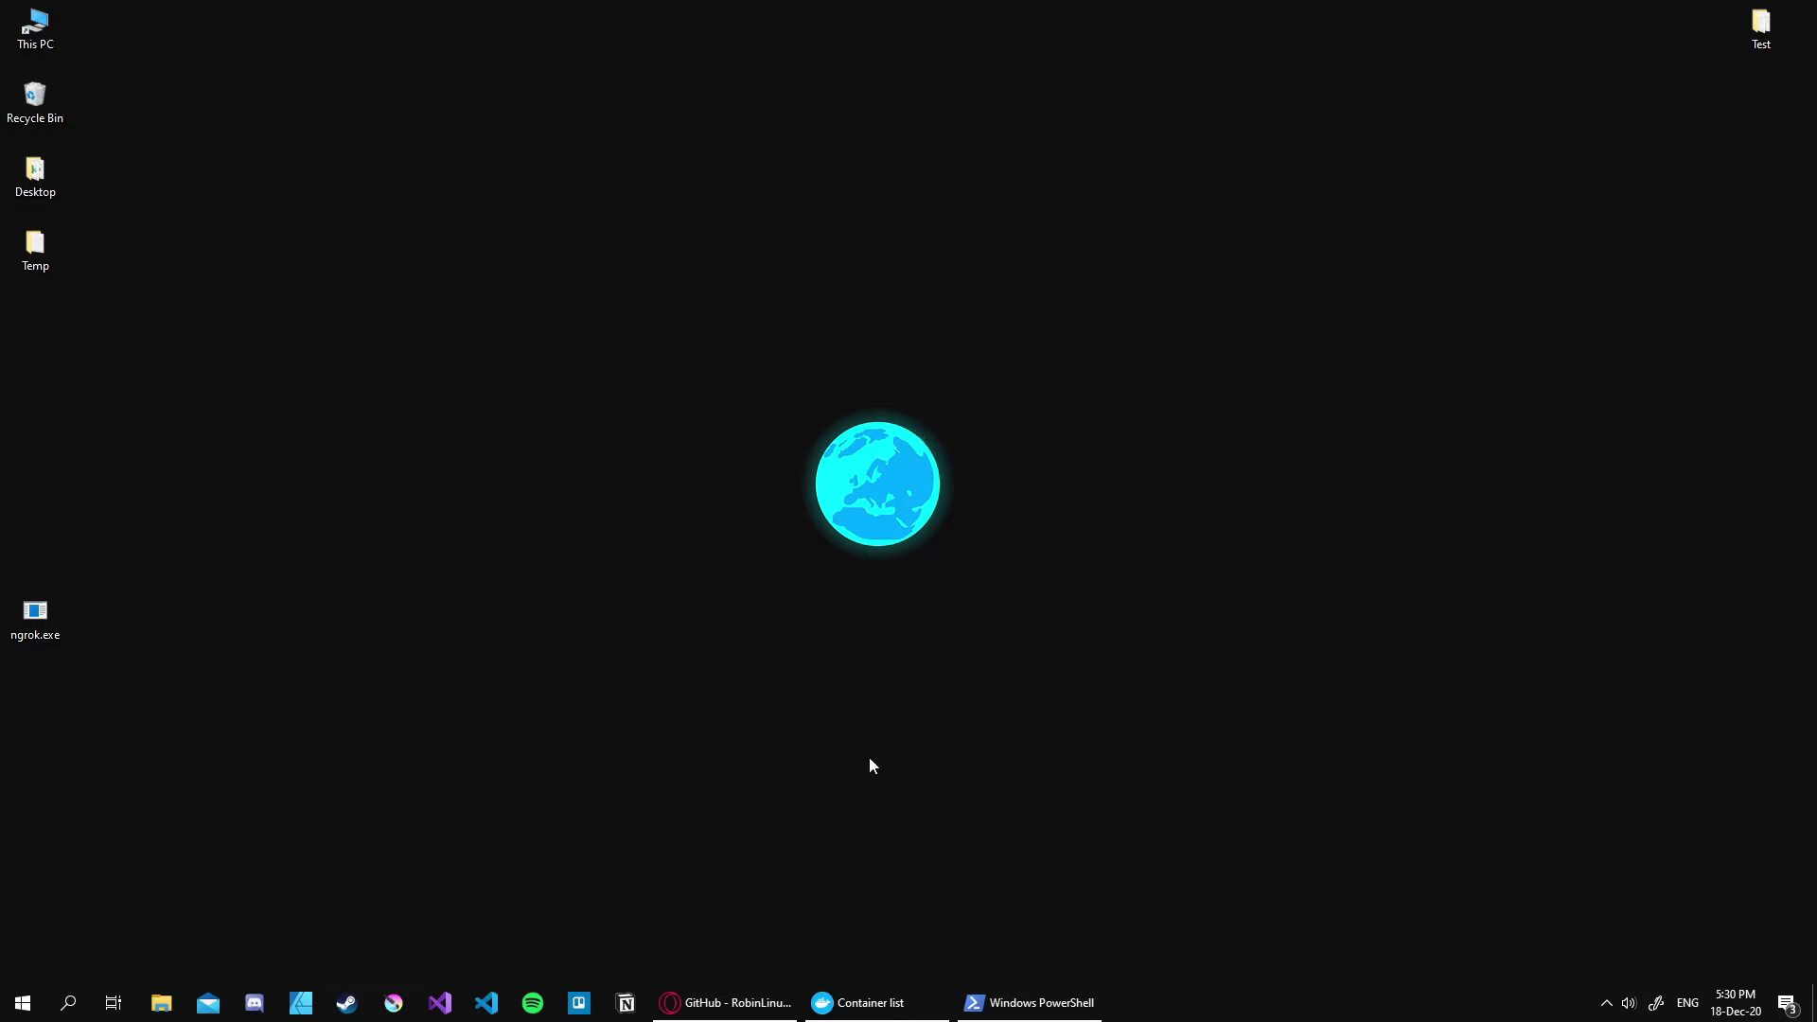
Step: Copy the snapdrop repository's clone URL from its GitHub page in Opera
click(724, 1003)
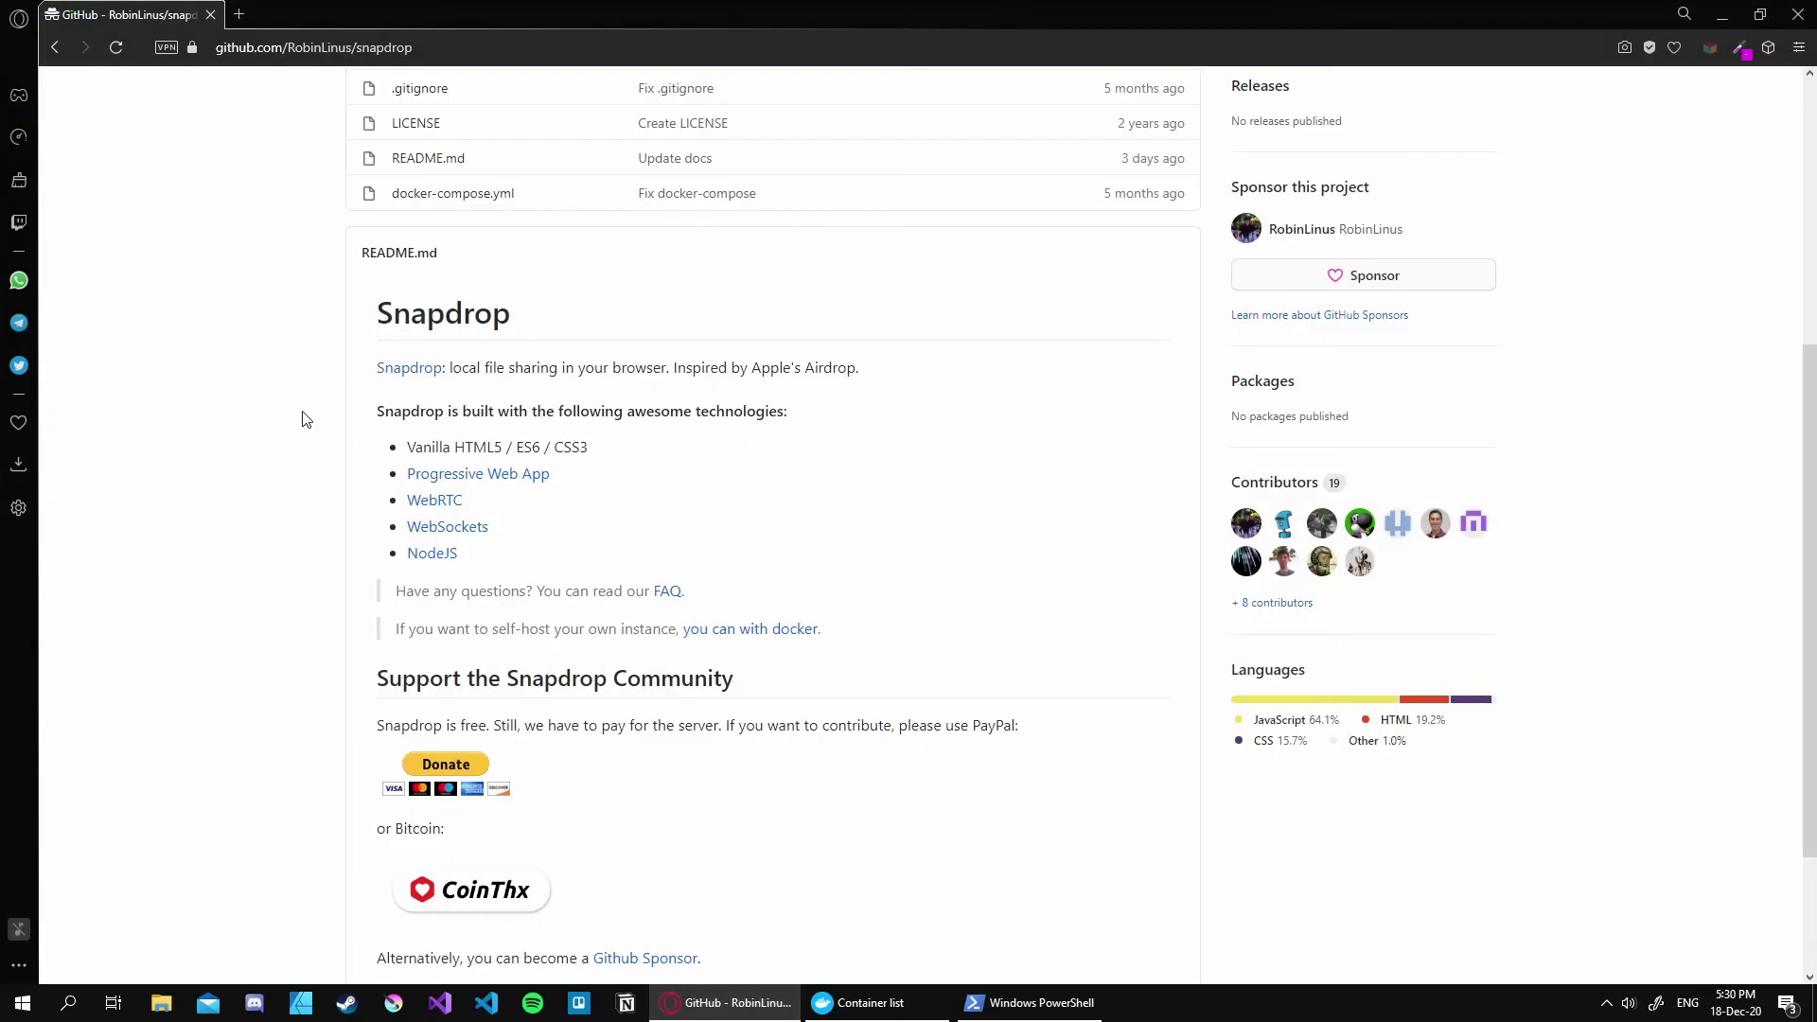
scroll(774, 725, up, 4)
click(1160, 192)
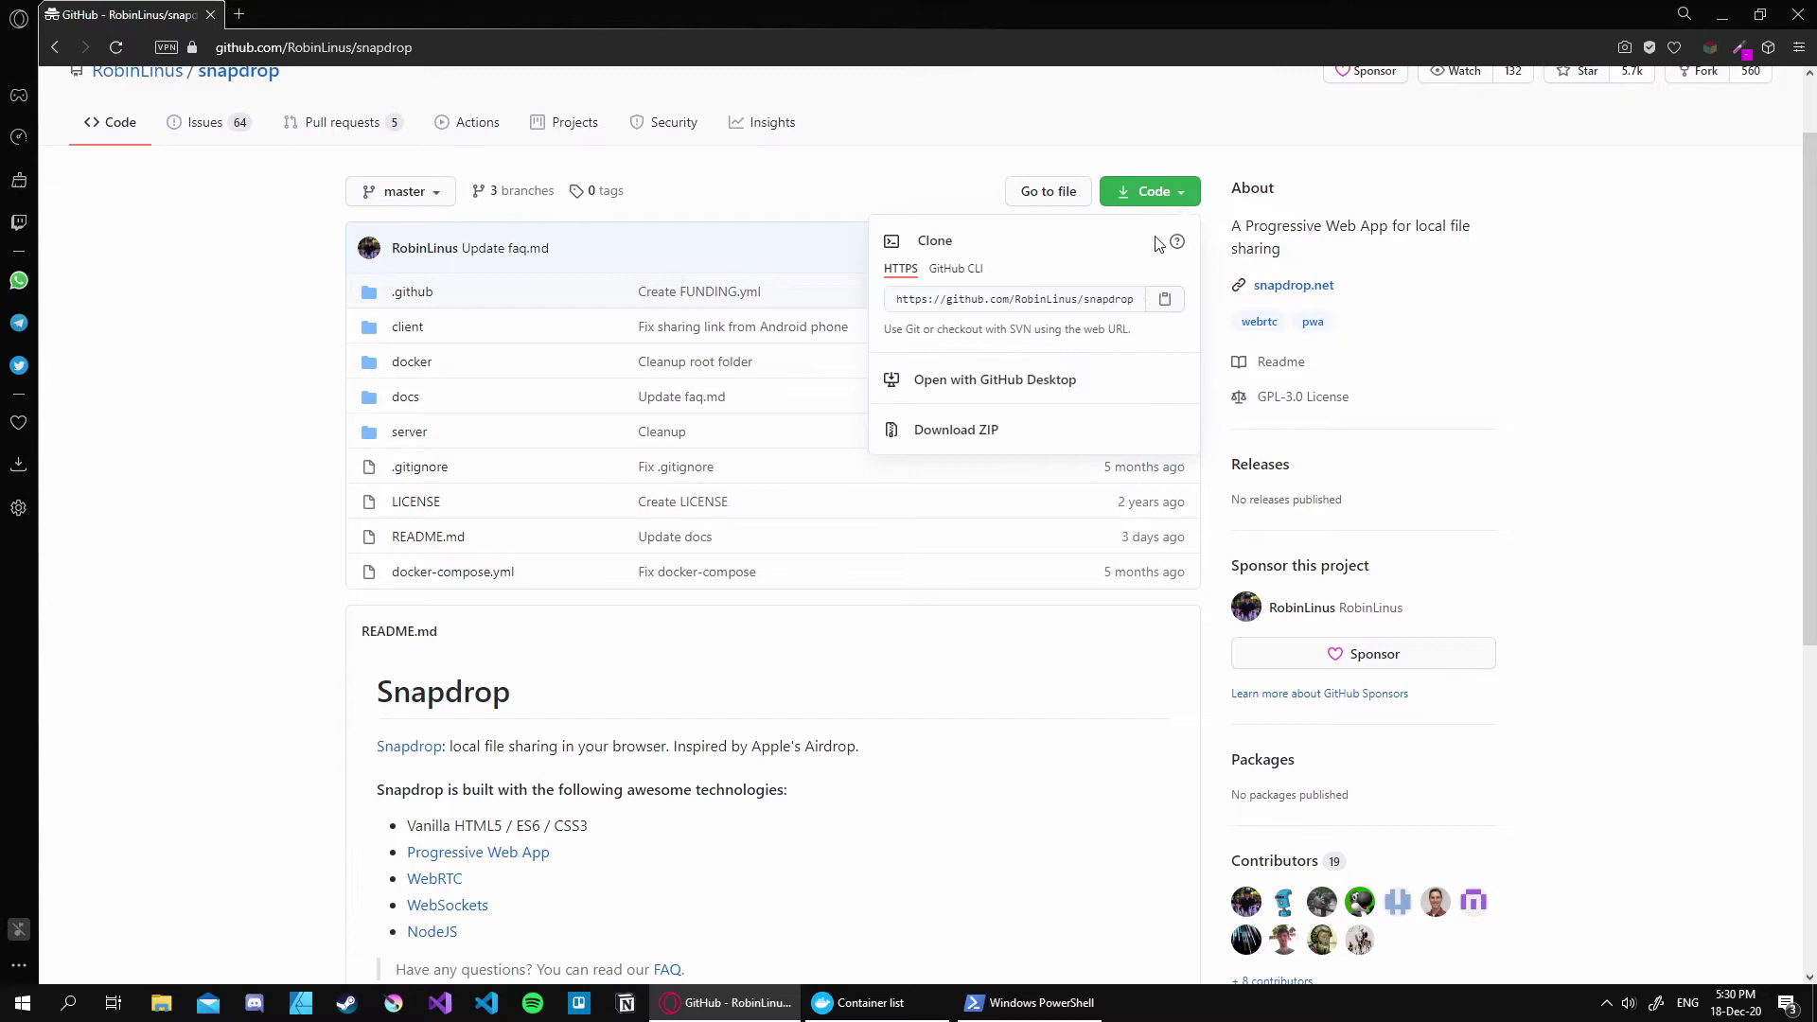
click(1160, 299)
click(1722, 14)
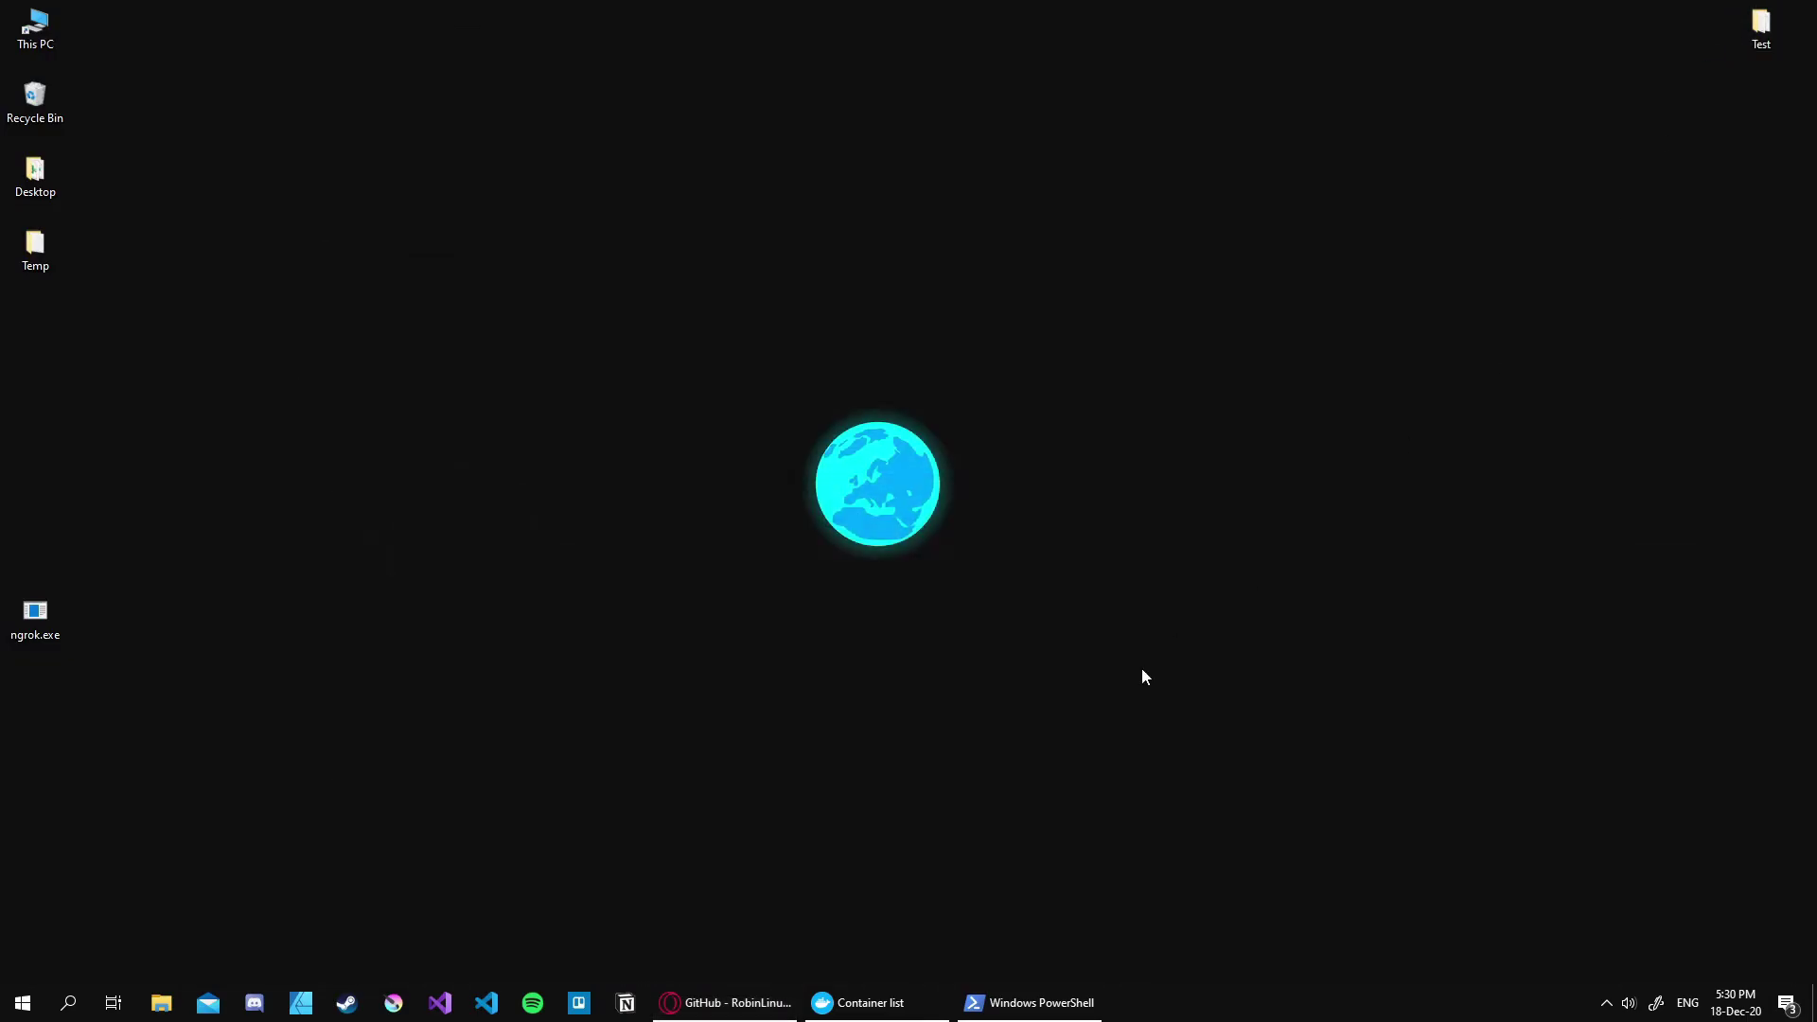
Step: Clone the snapdrop repository to the desktop with git clone and the pasted URL
click(965, 1002)
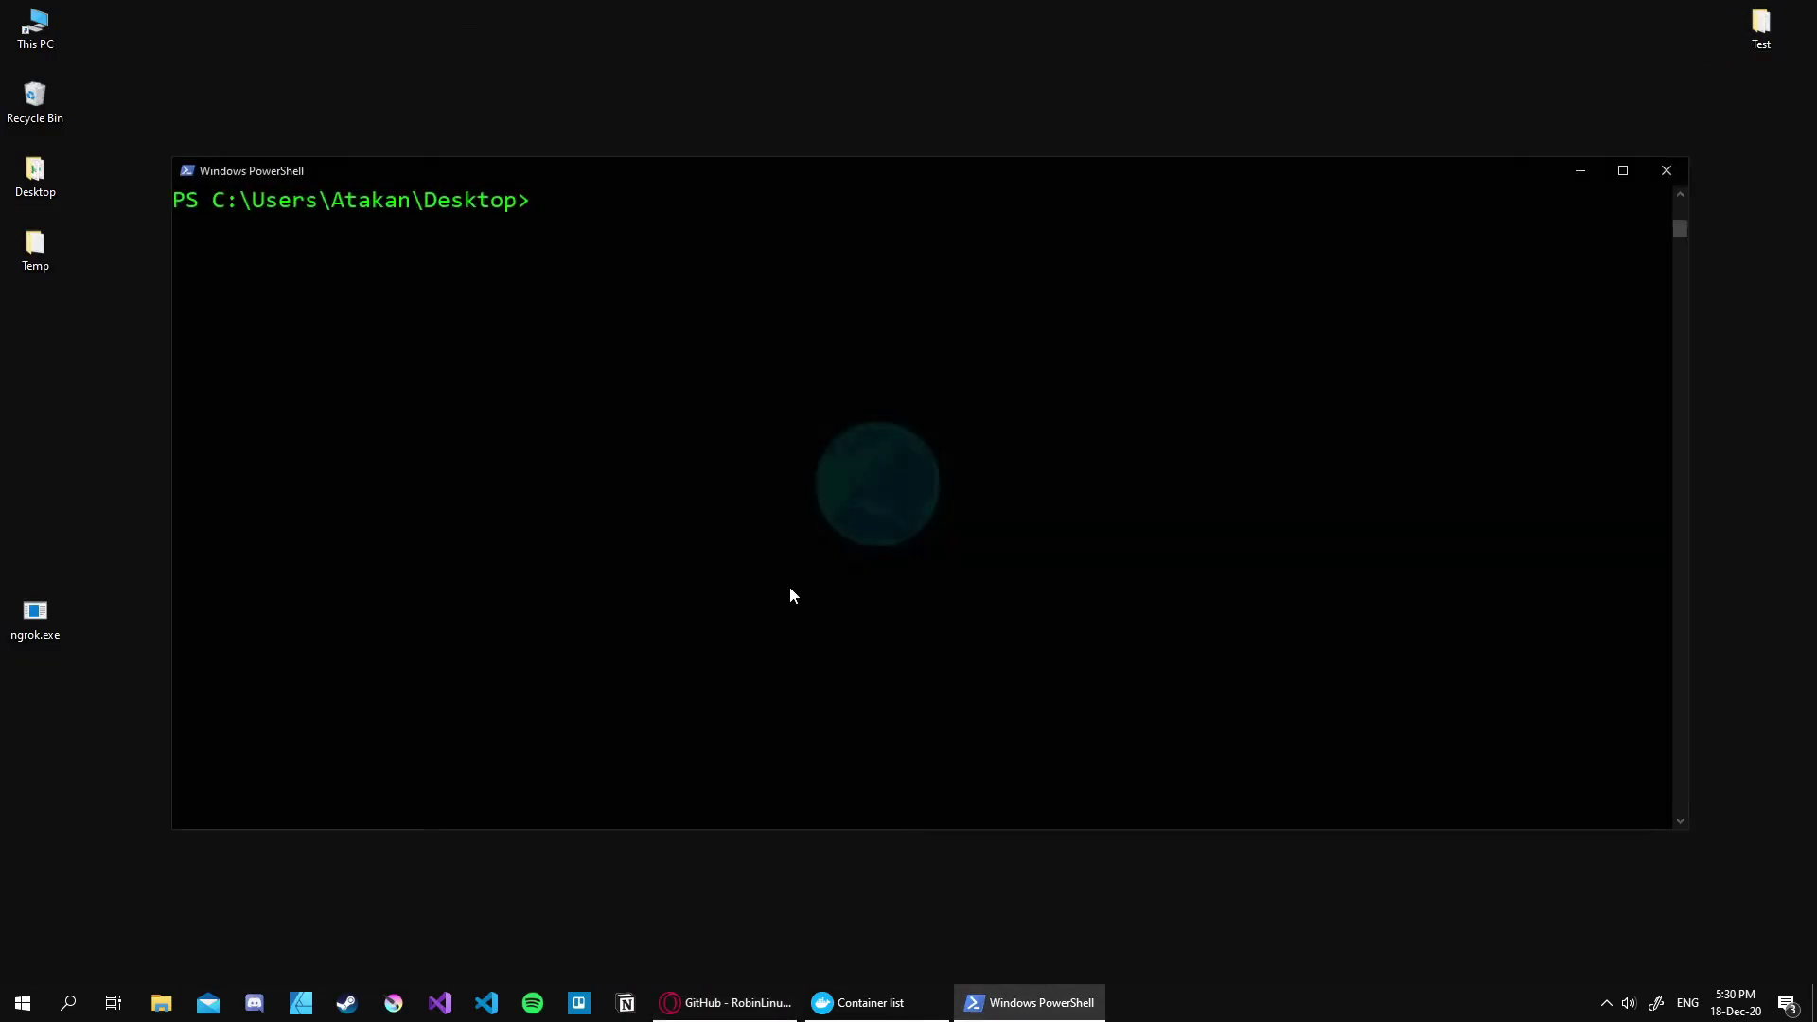
text(git clone)
key(ctrl+v)
key(Return)
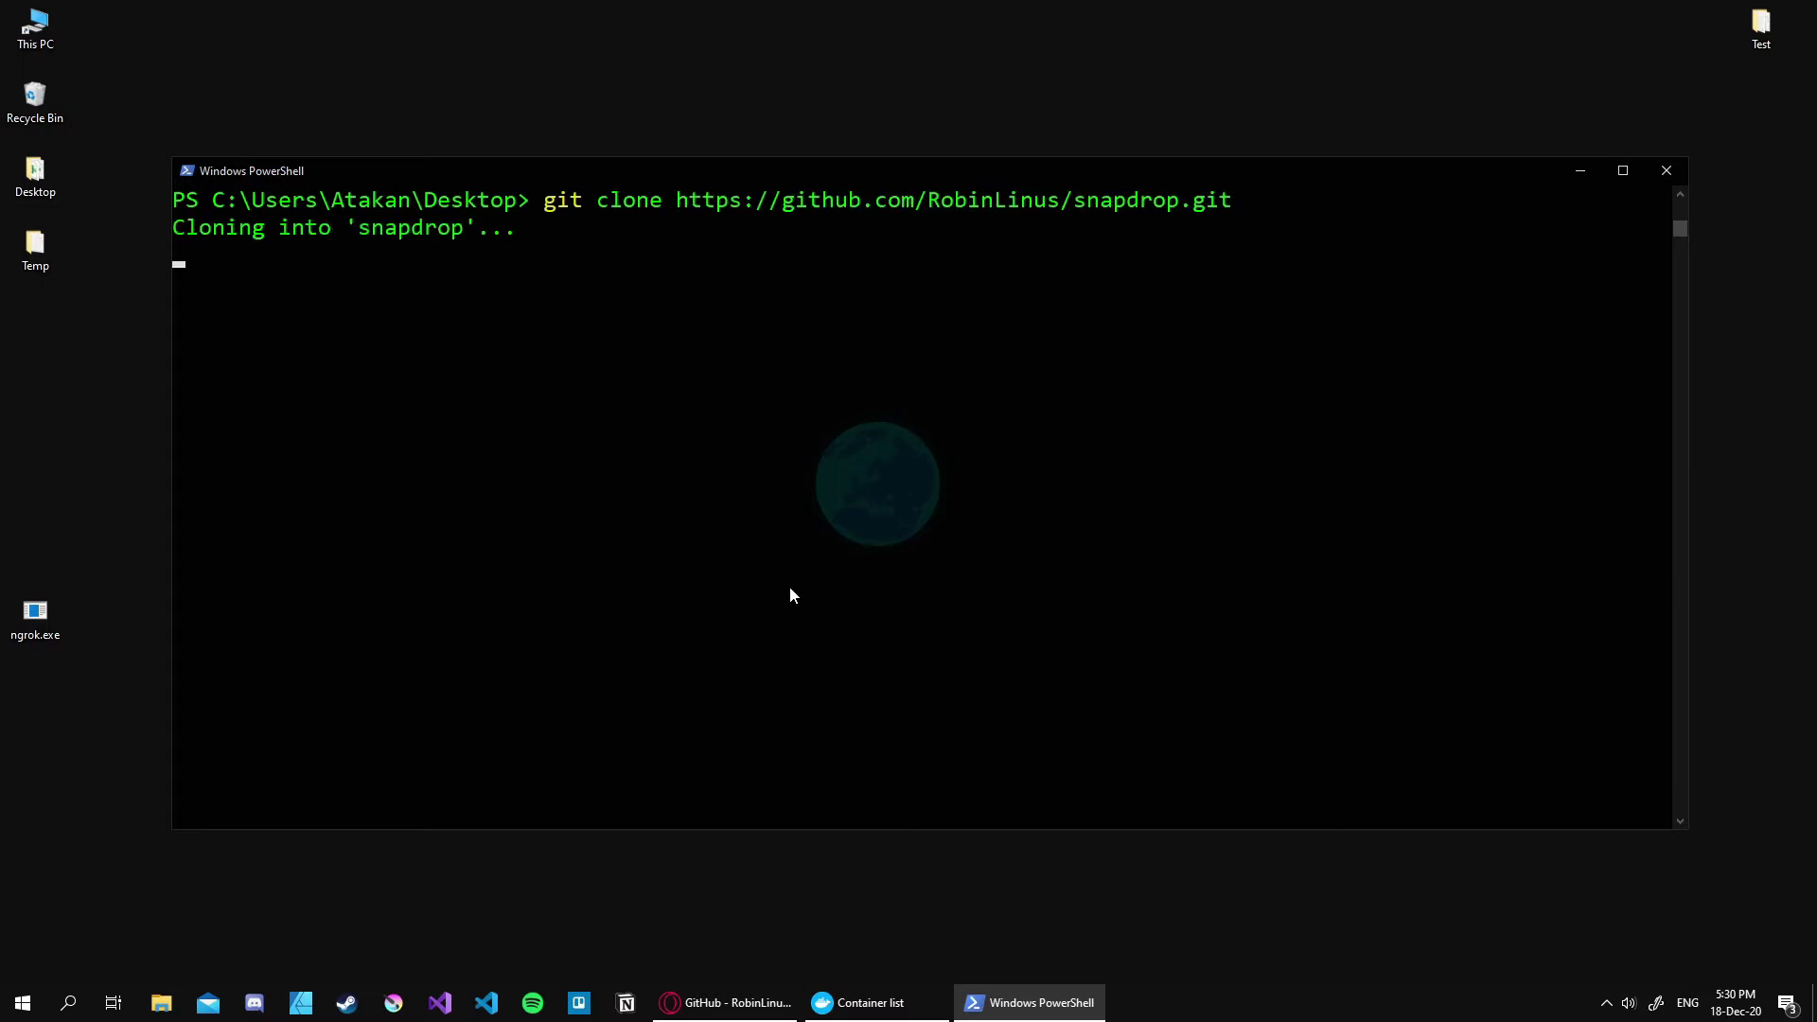
Step: Enter the snapdrop folder and start its containers with docker-compose up -d
key(ctrl+l)
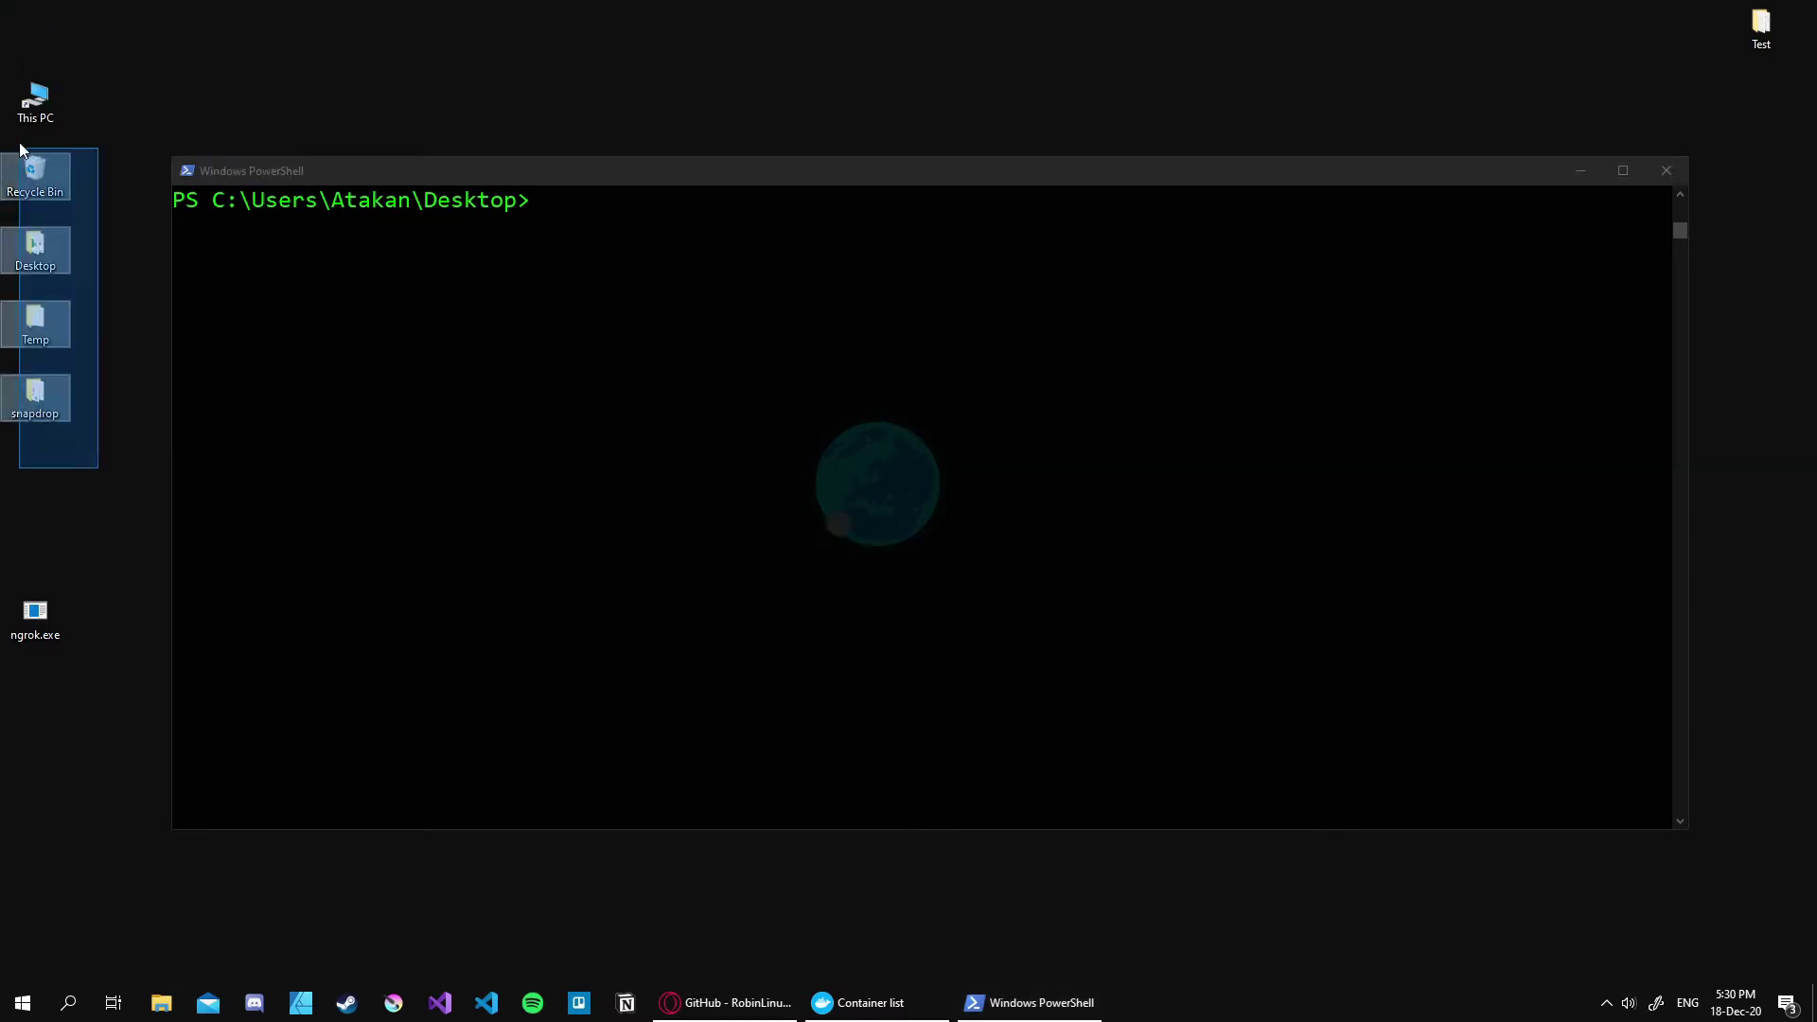
text(cd snapdrop)
key(Return)
text(docker-compose up -d)
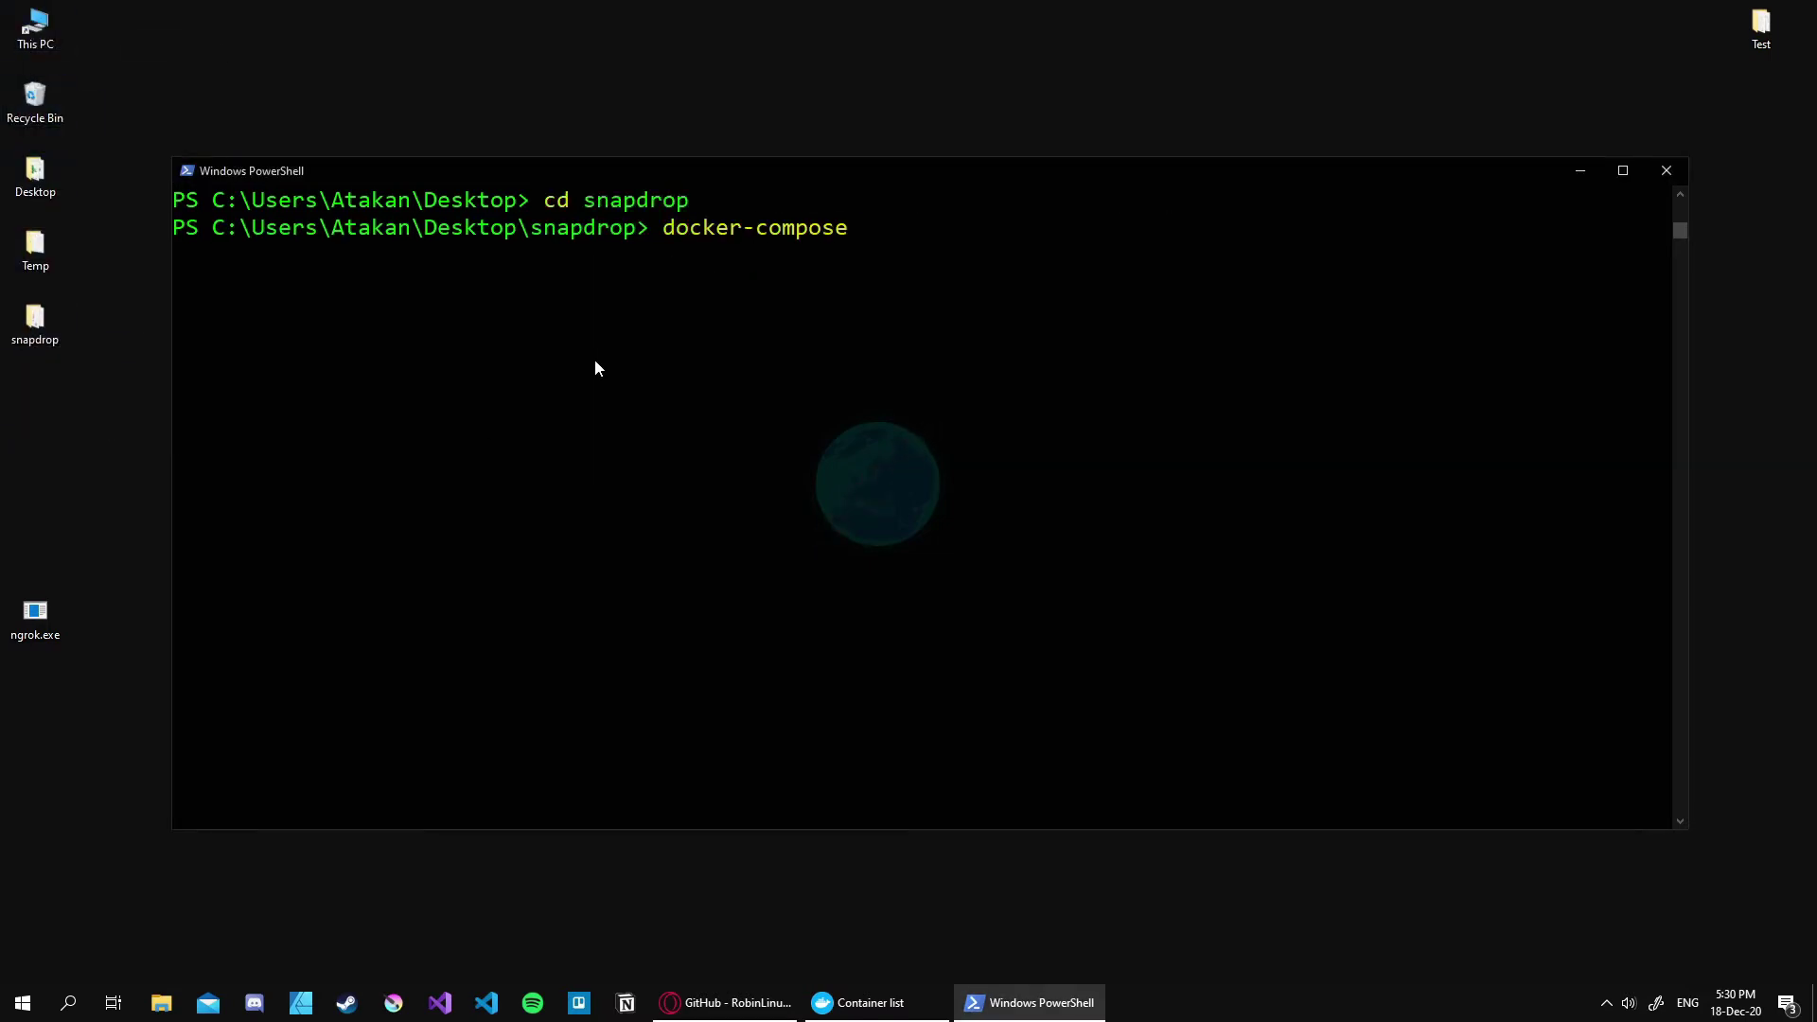
key(Return)
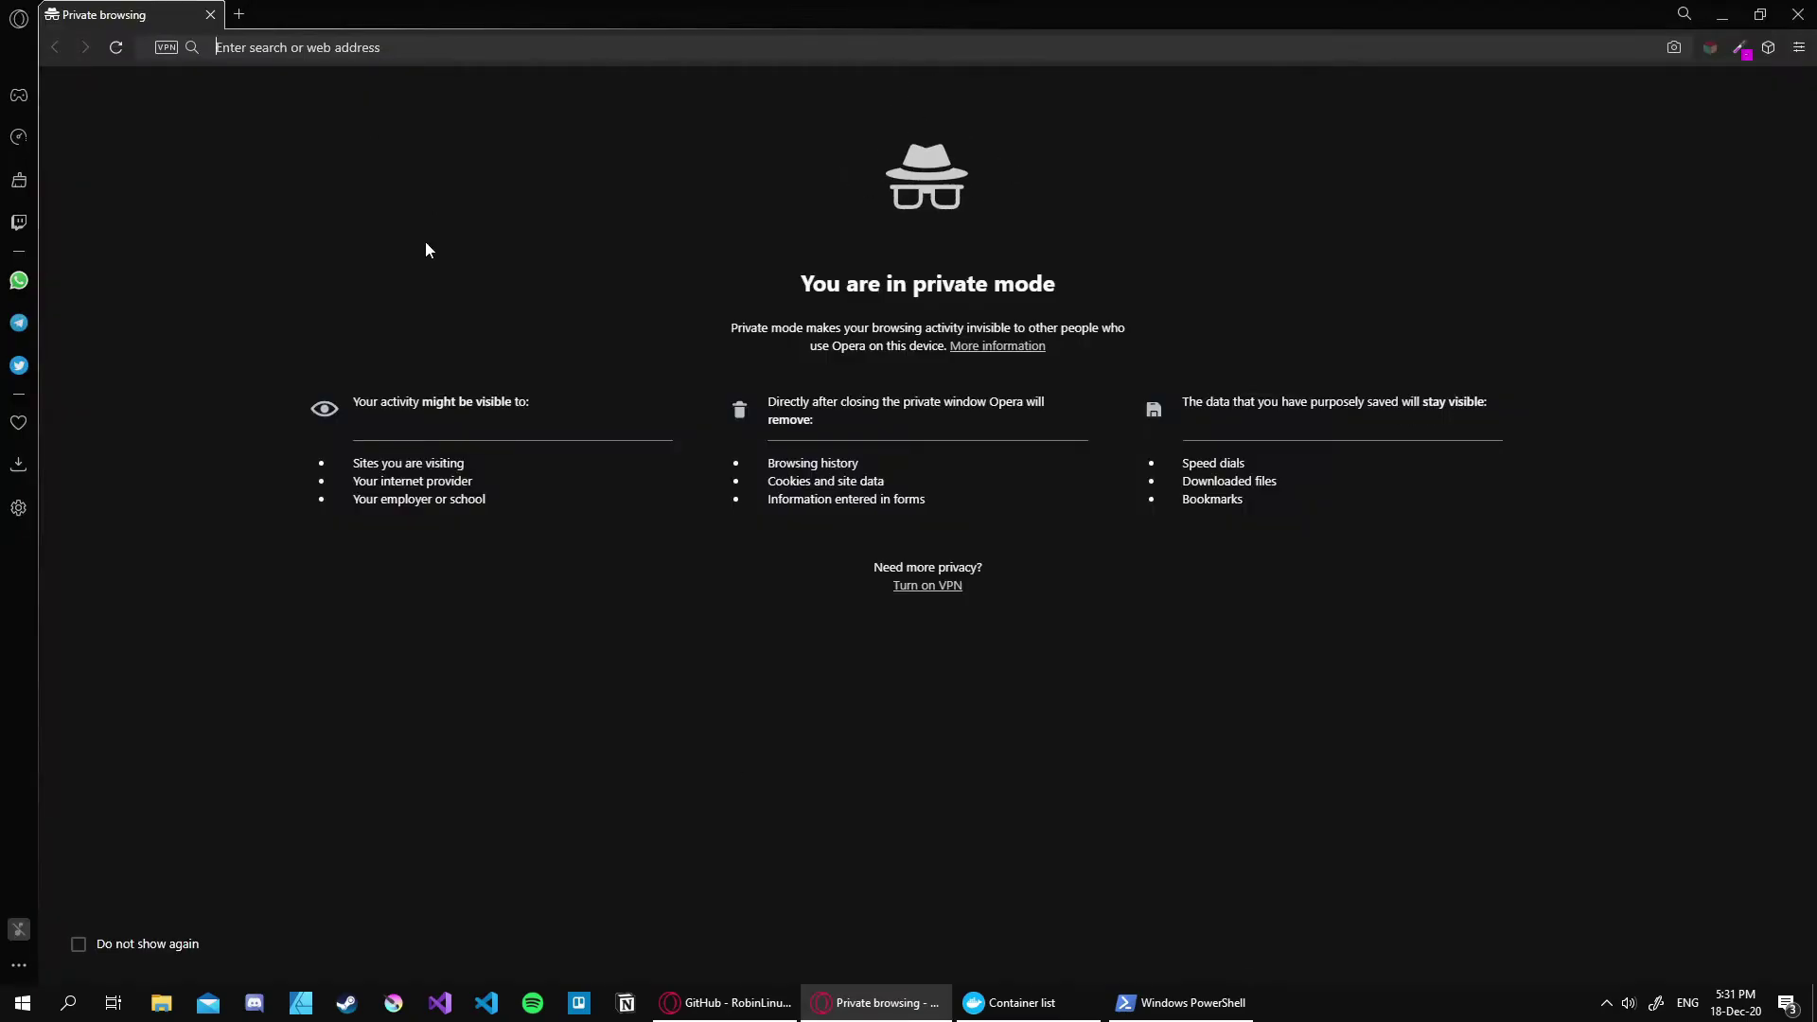
Step: Test localhost:8080 in the browser, then check the snapdrop containers in Docker Desktop
text(localhost:8080)
key(Return)
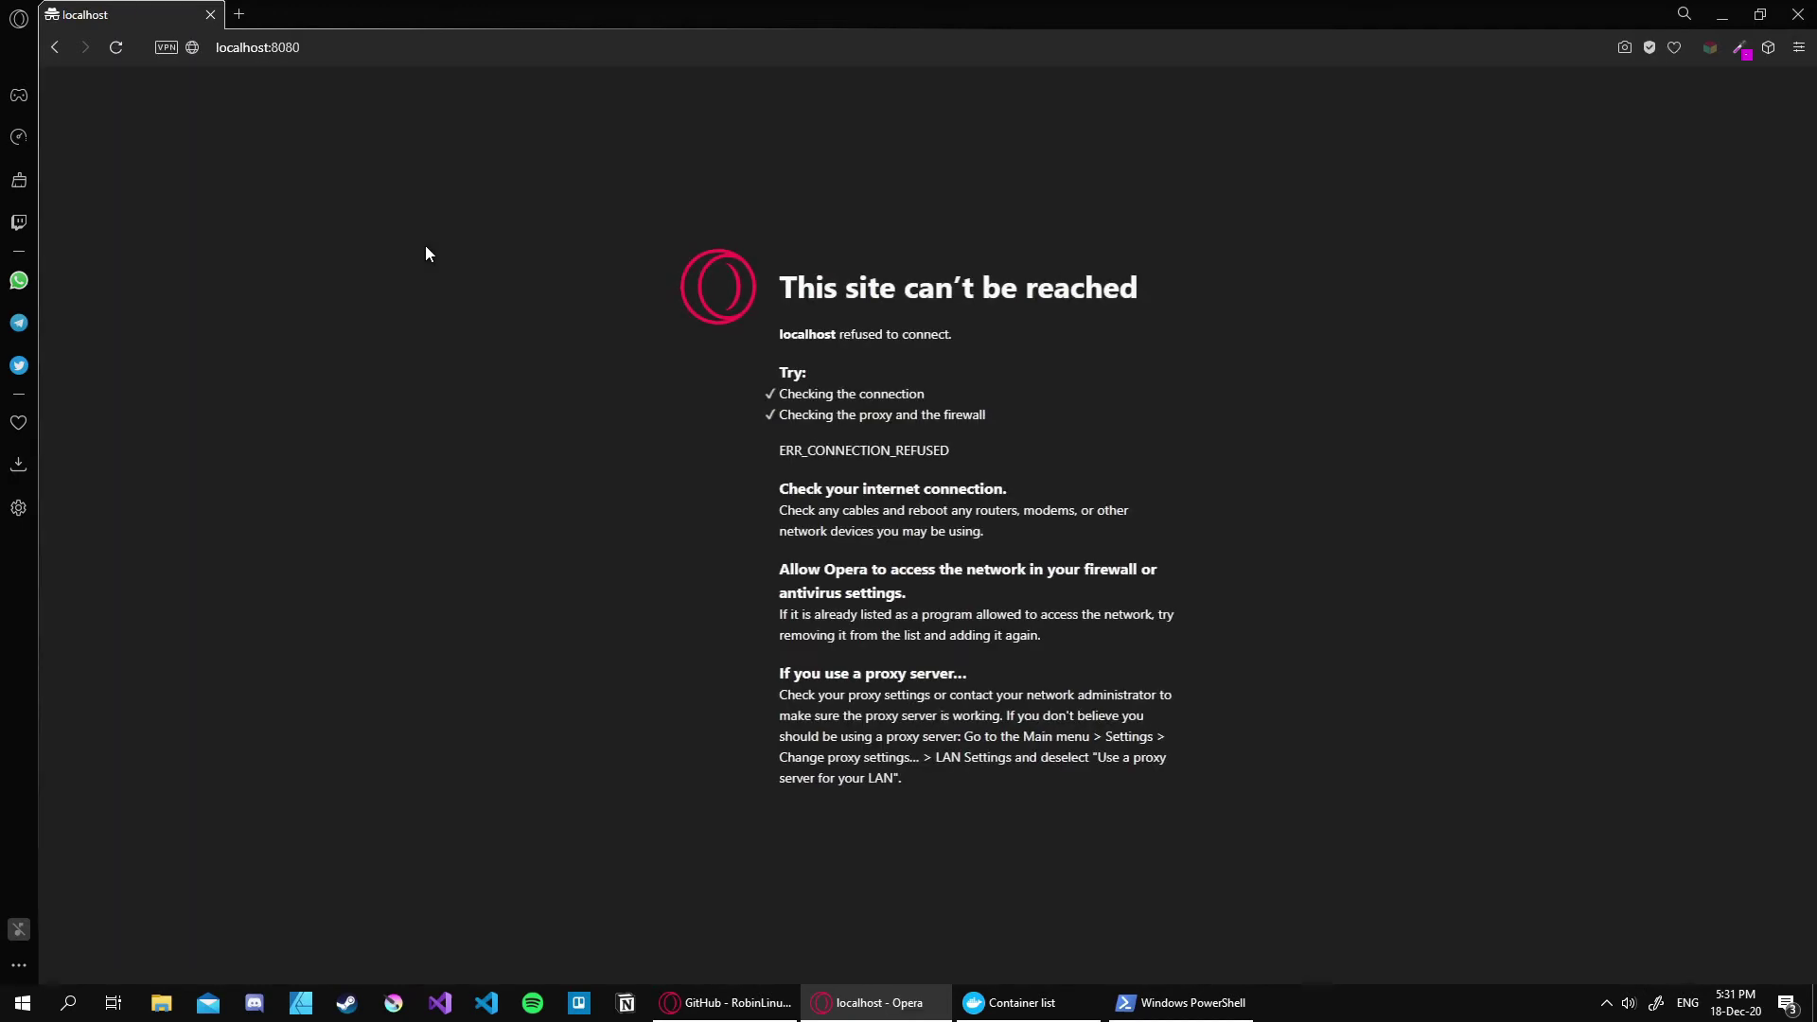
drag(667, 244, 1145, 801)
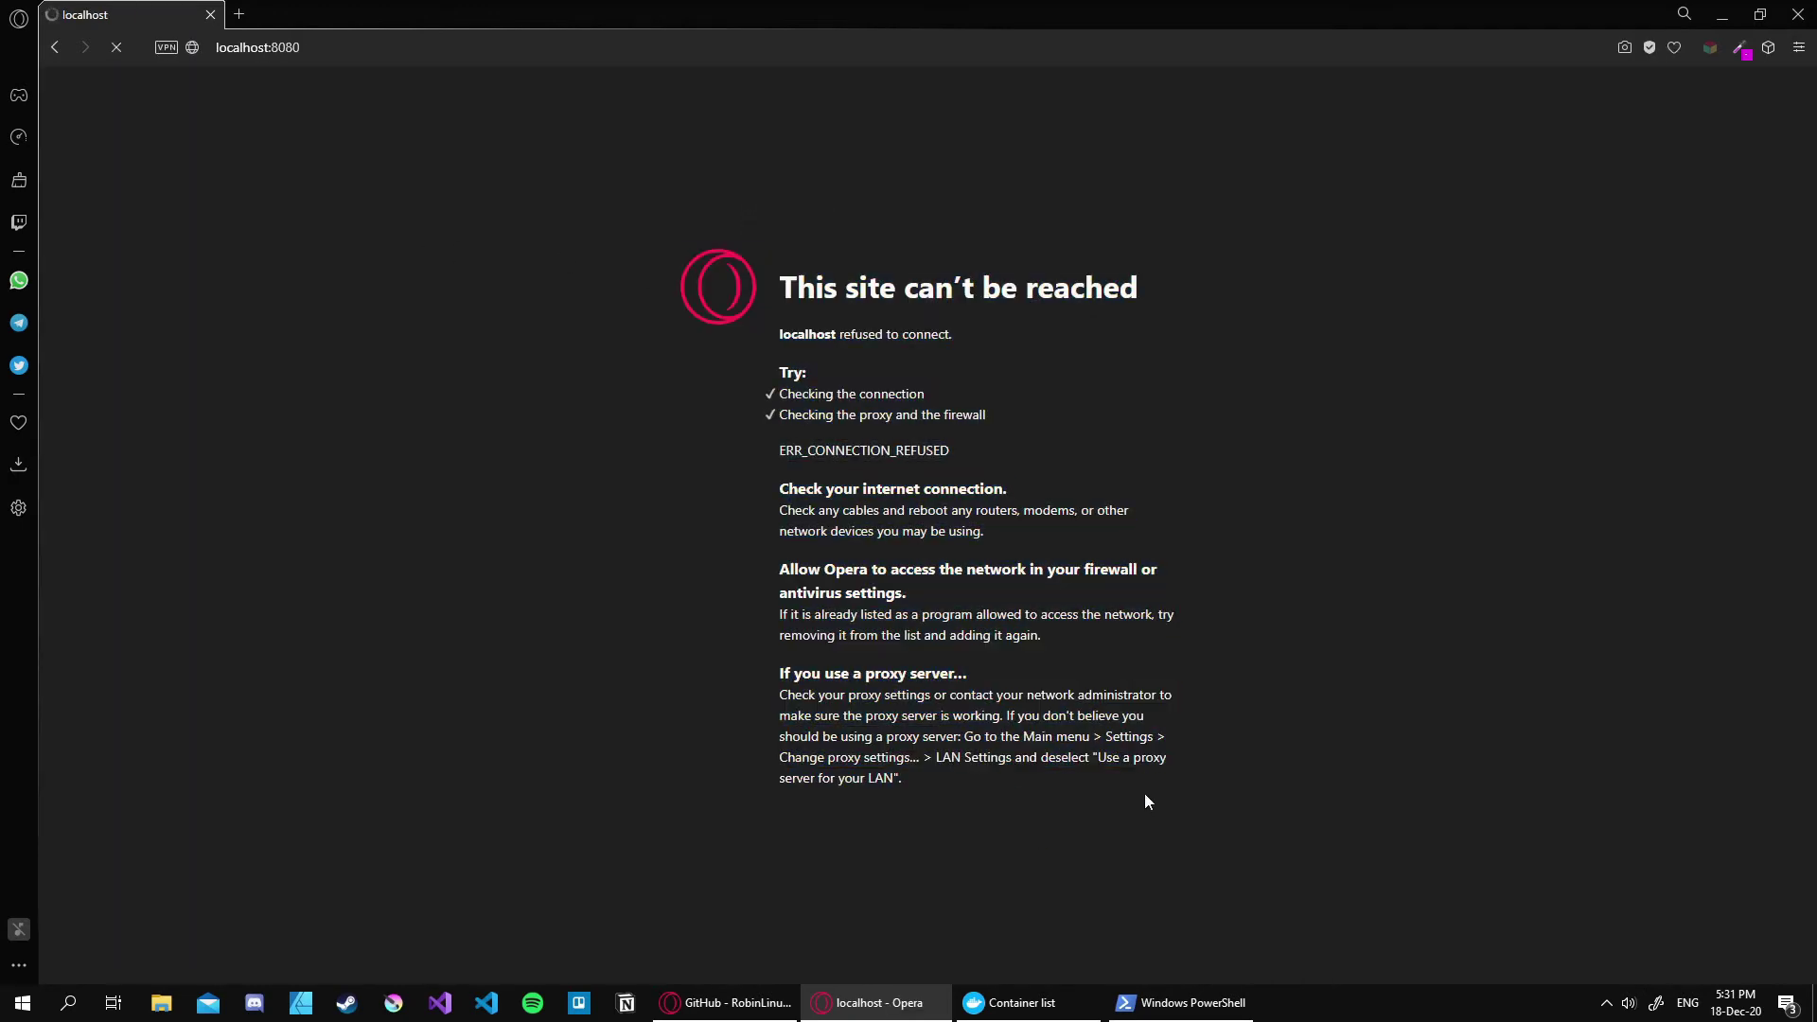
click(1799, 15)
click(875, 1002)
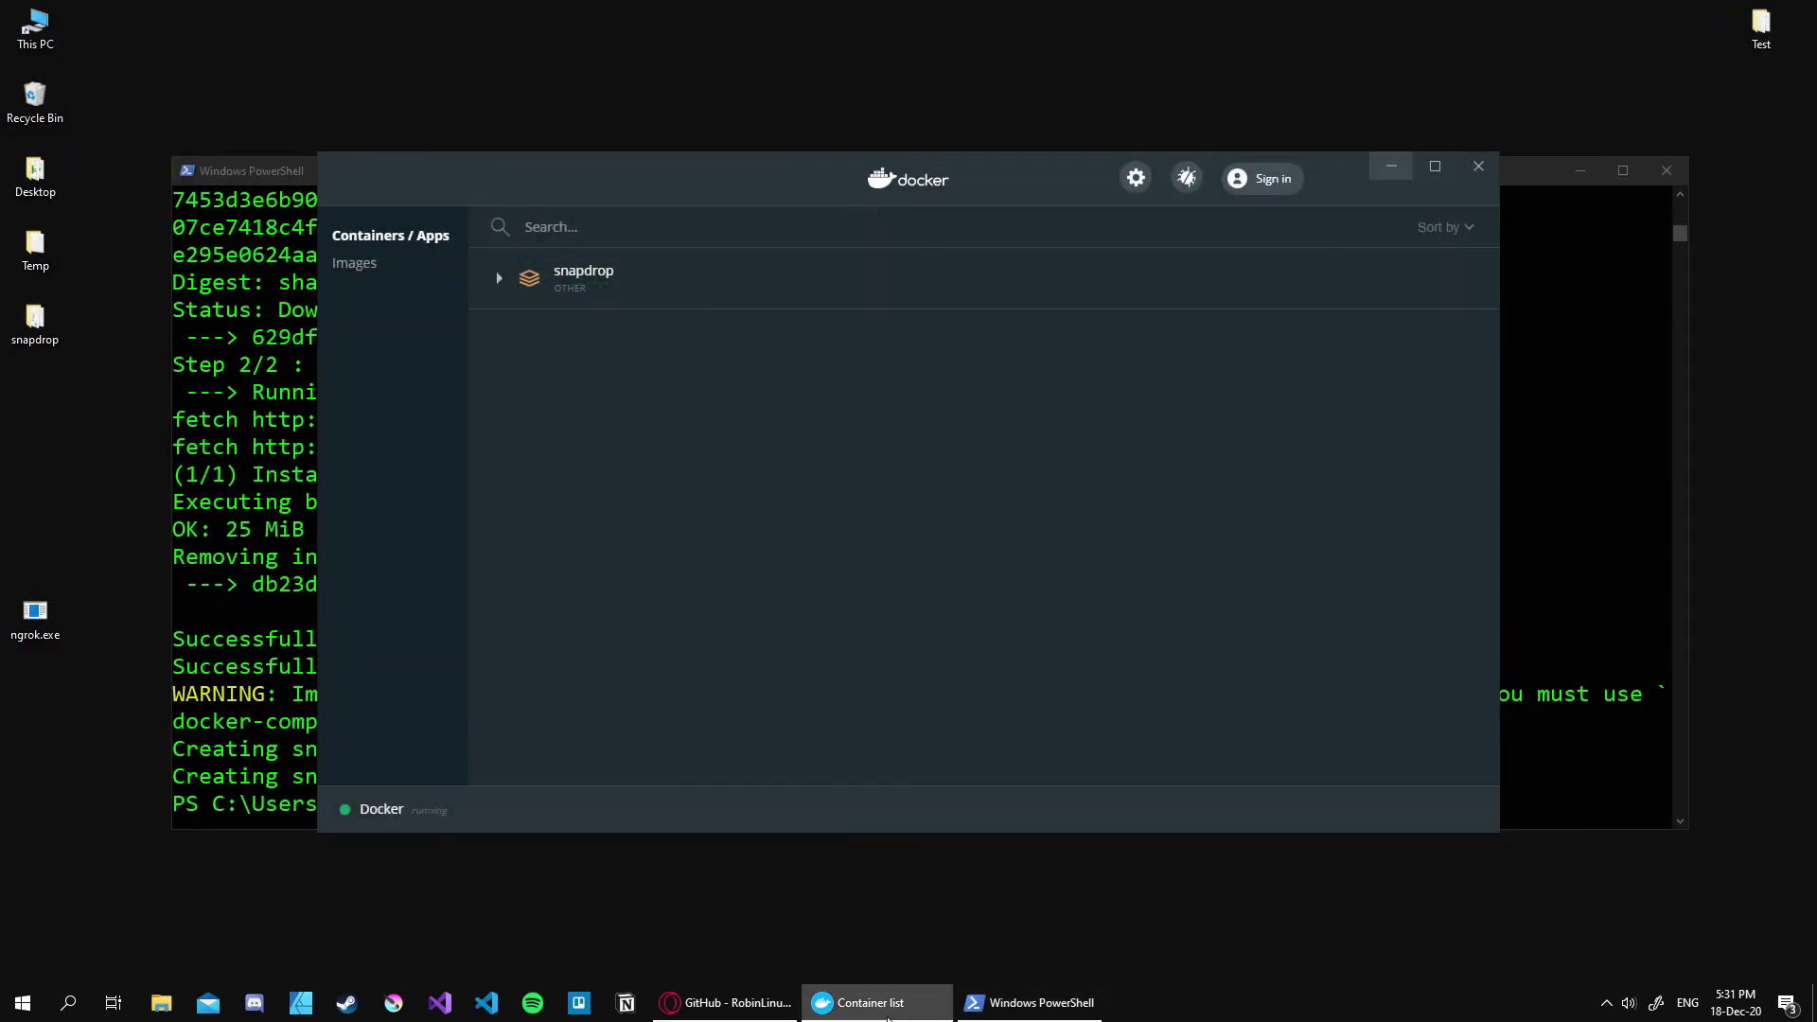
click(499, 282)
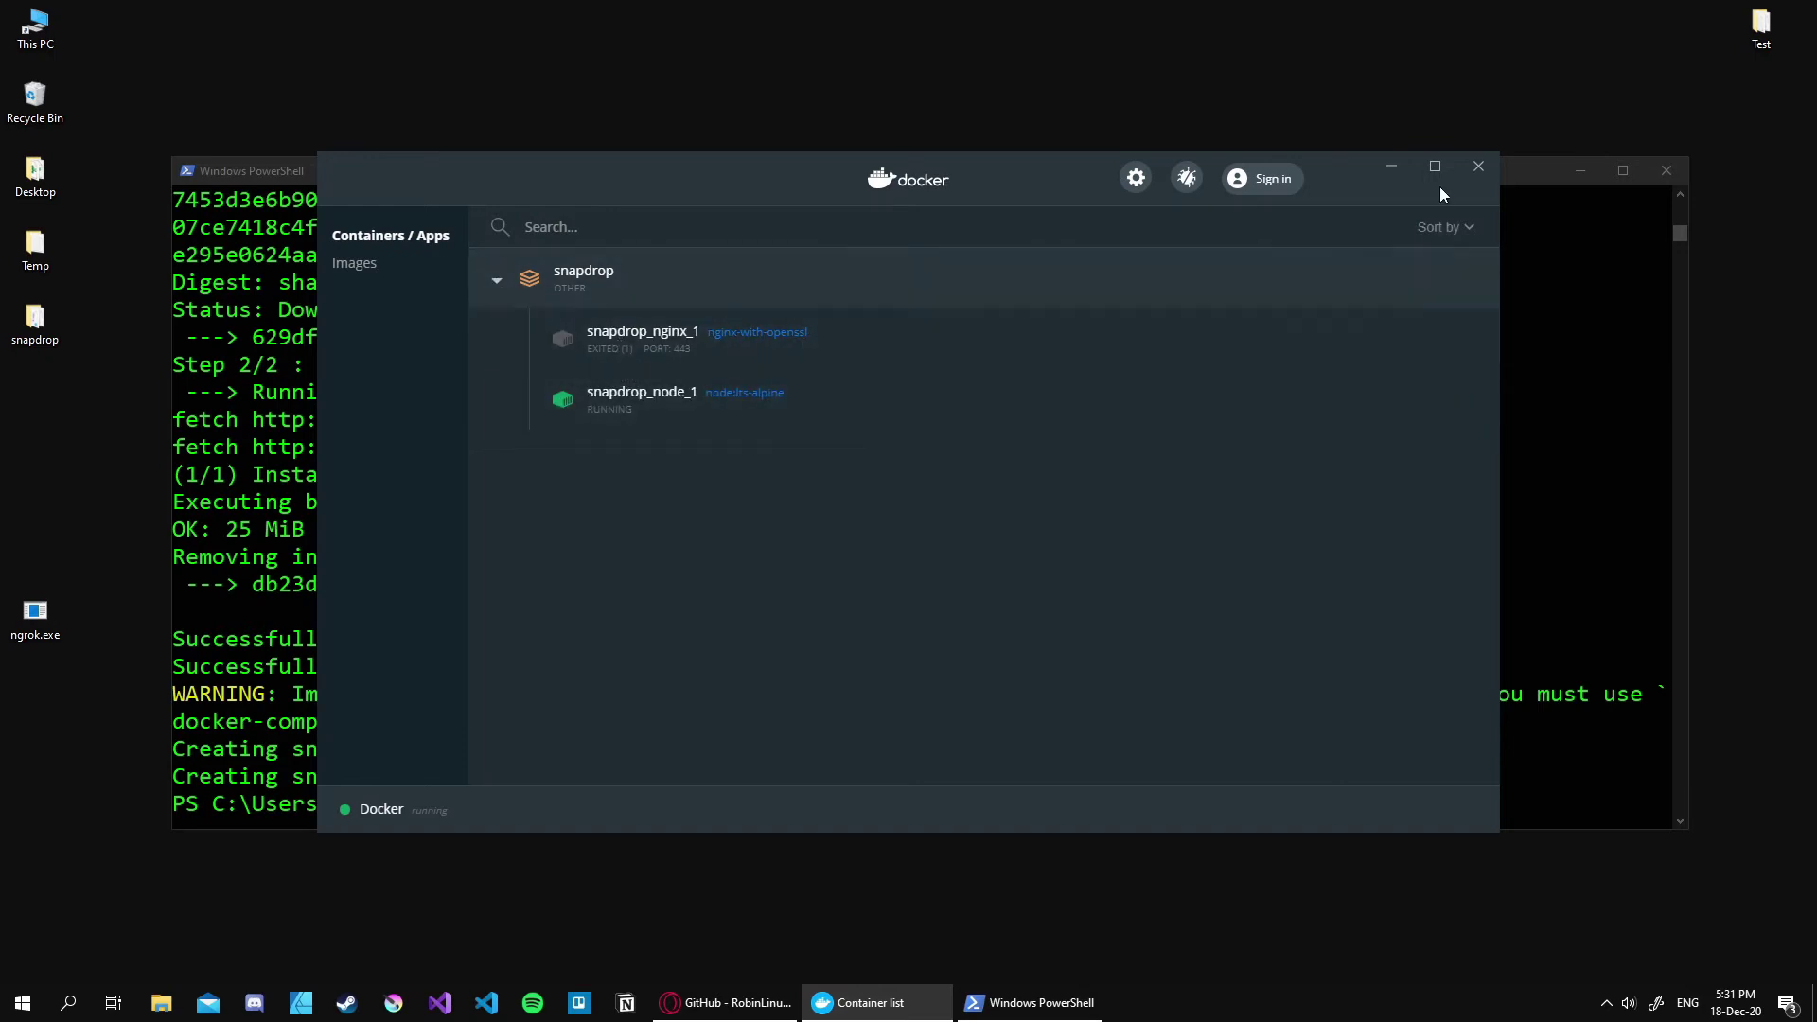
click(1392, 168)
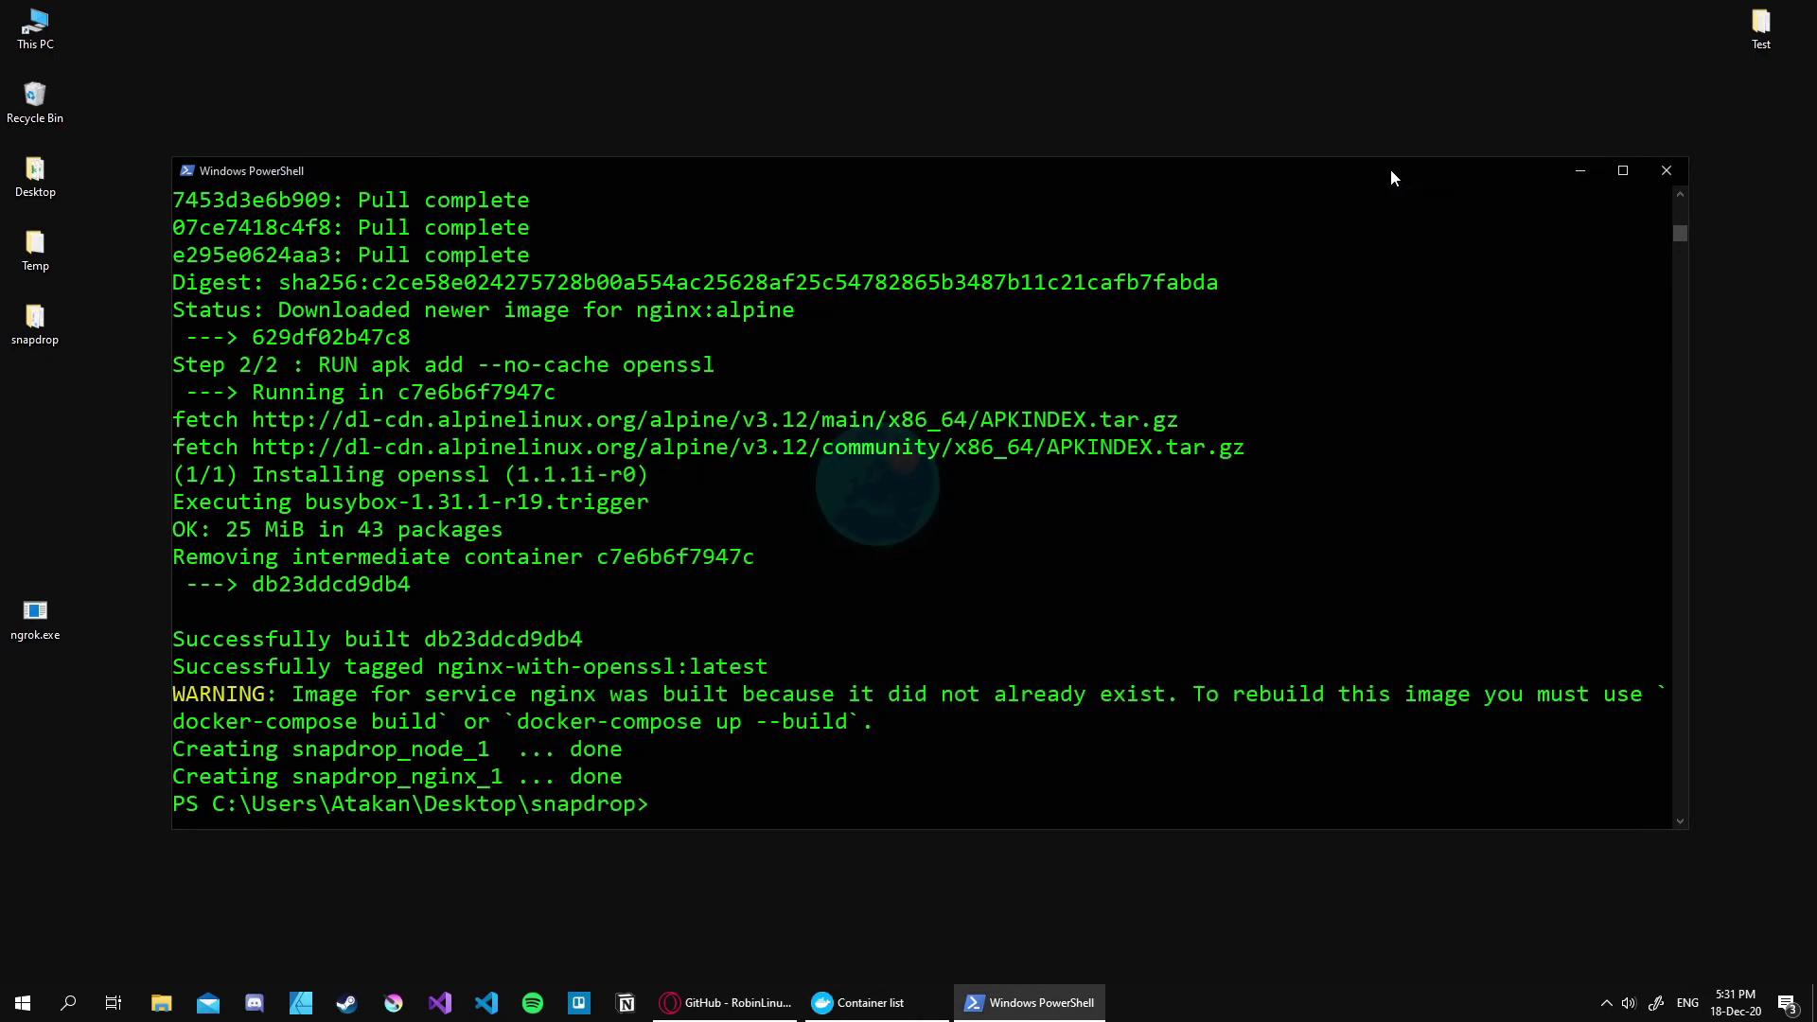
Step: Open docker/openssl/create.sh from the snapdrop project in Visual Studio Code
click(486, 1002)
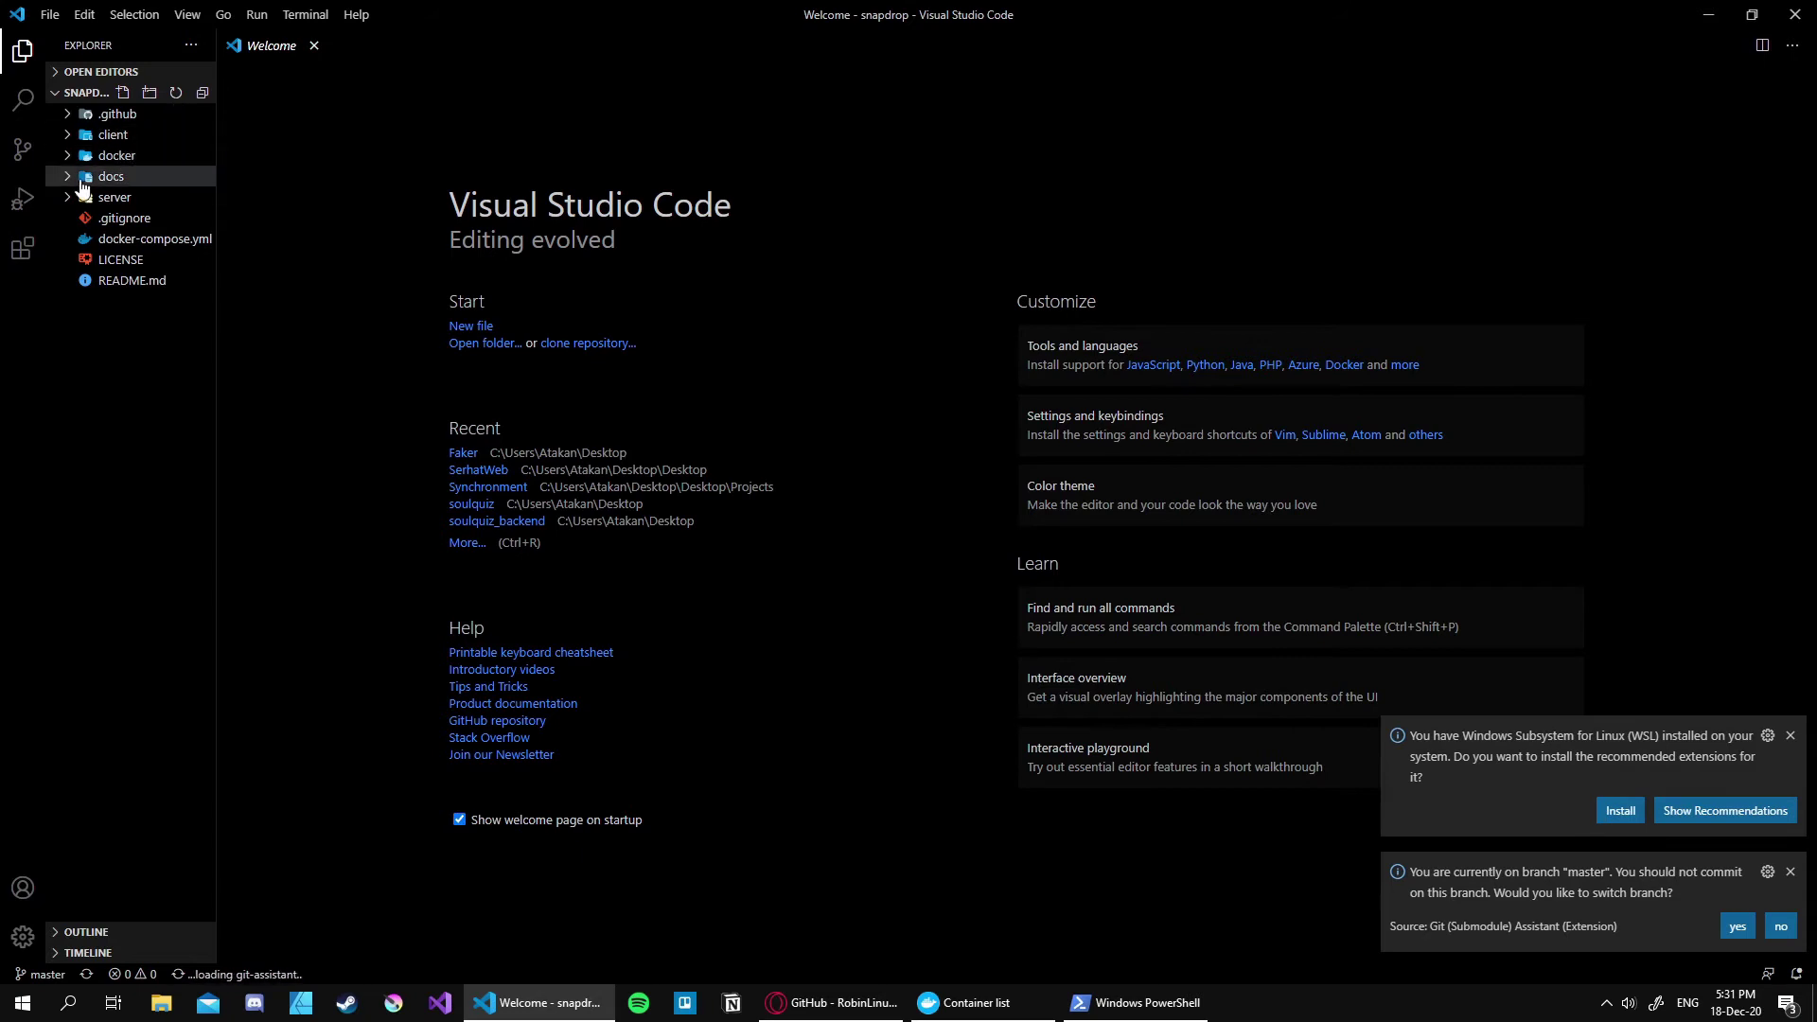
click(72, 156)
click(70, 223)
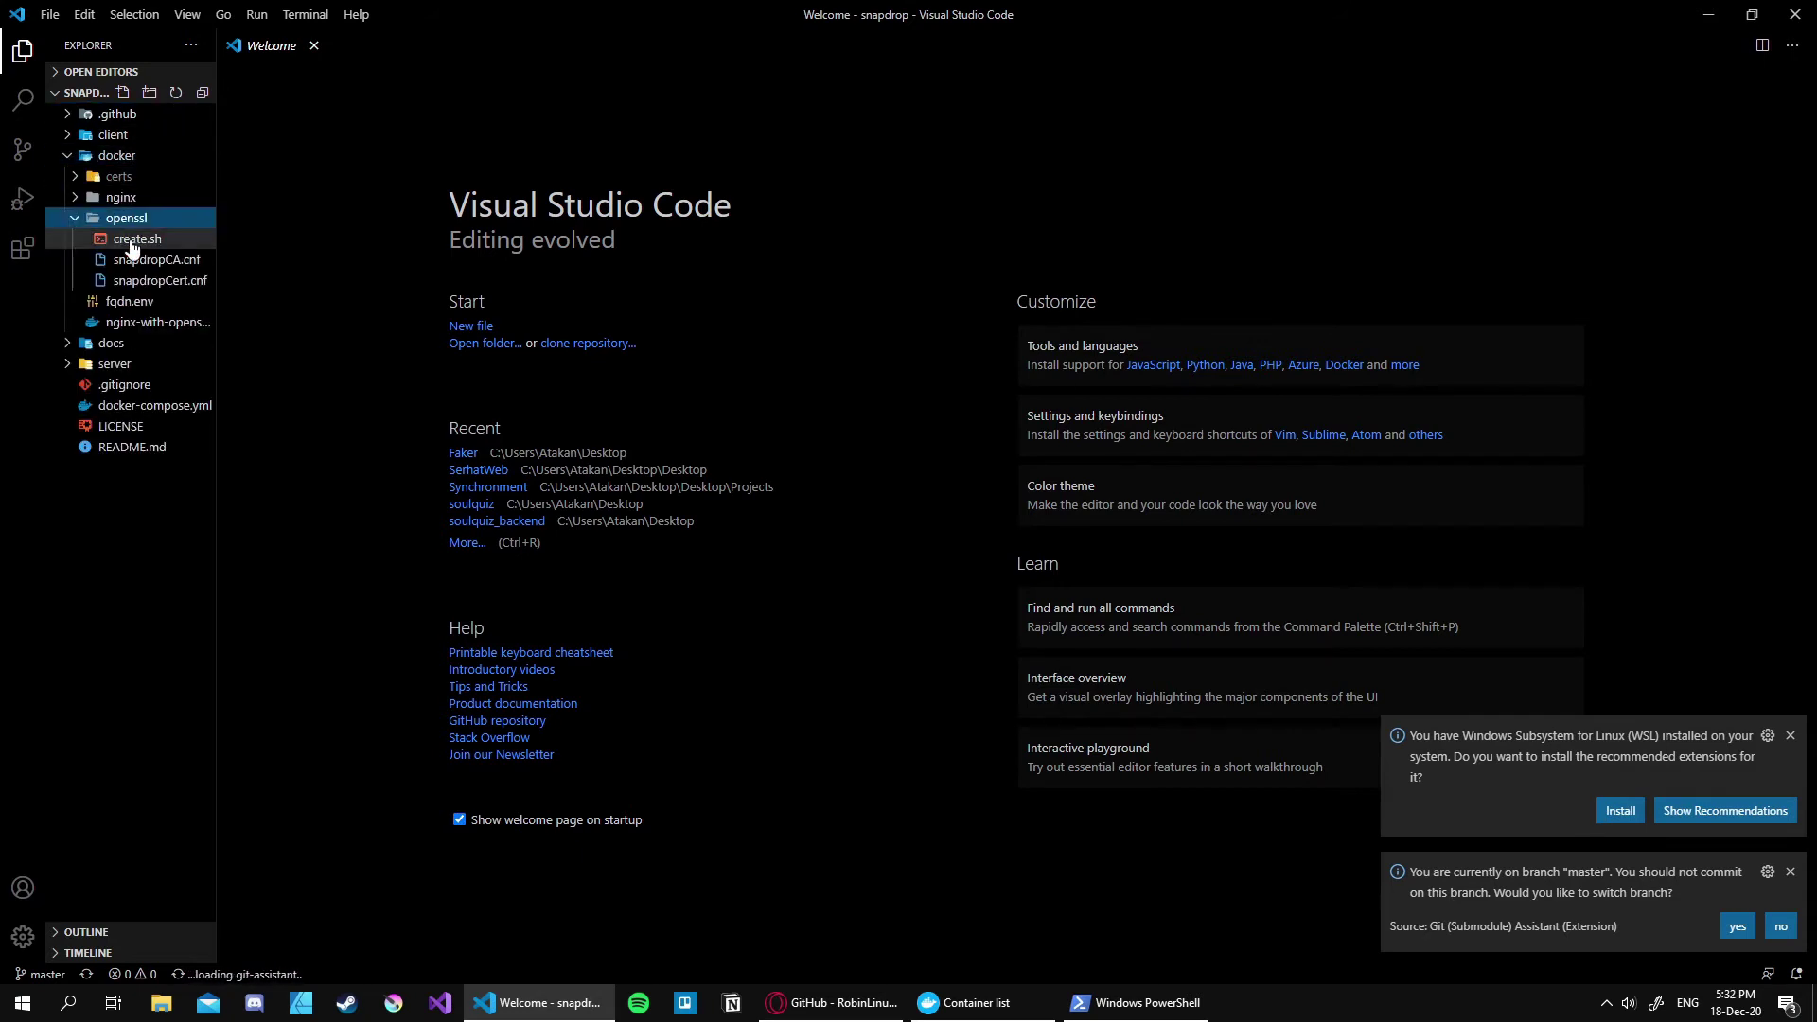
click(133, 239)
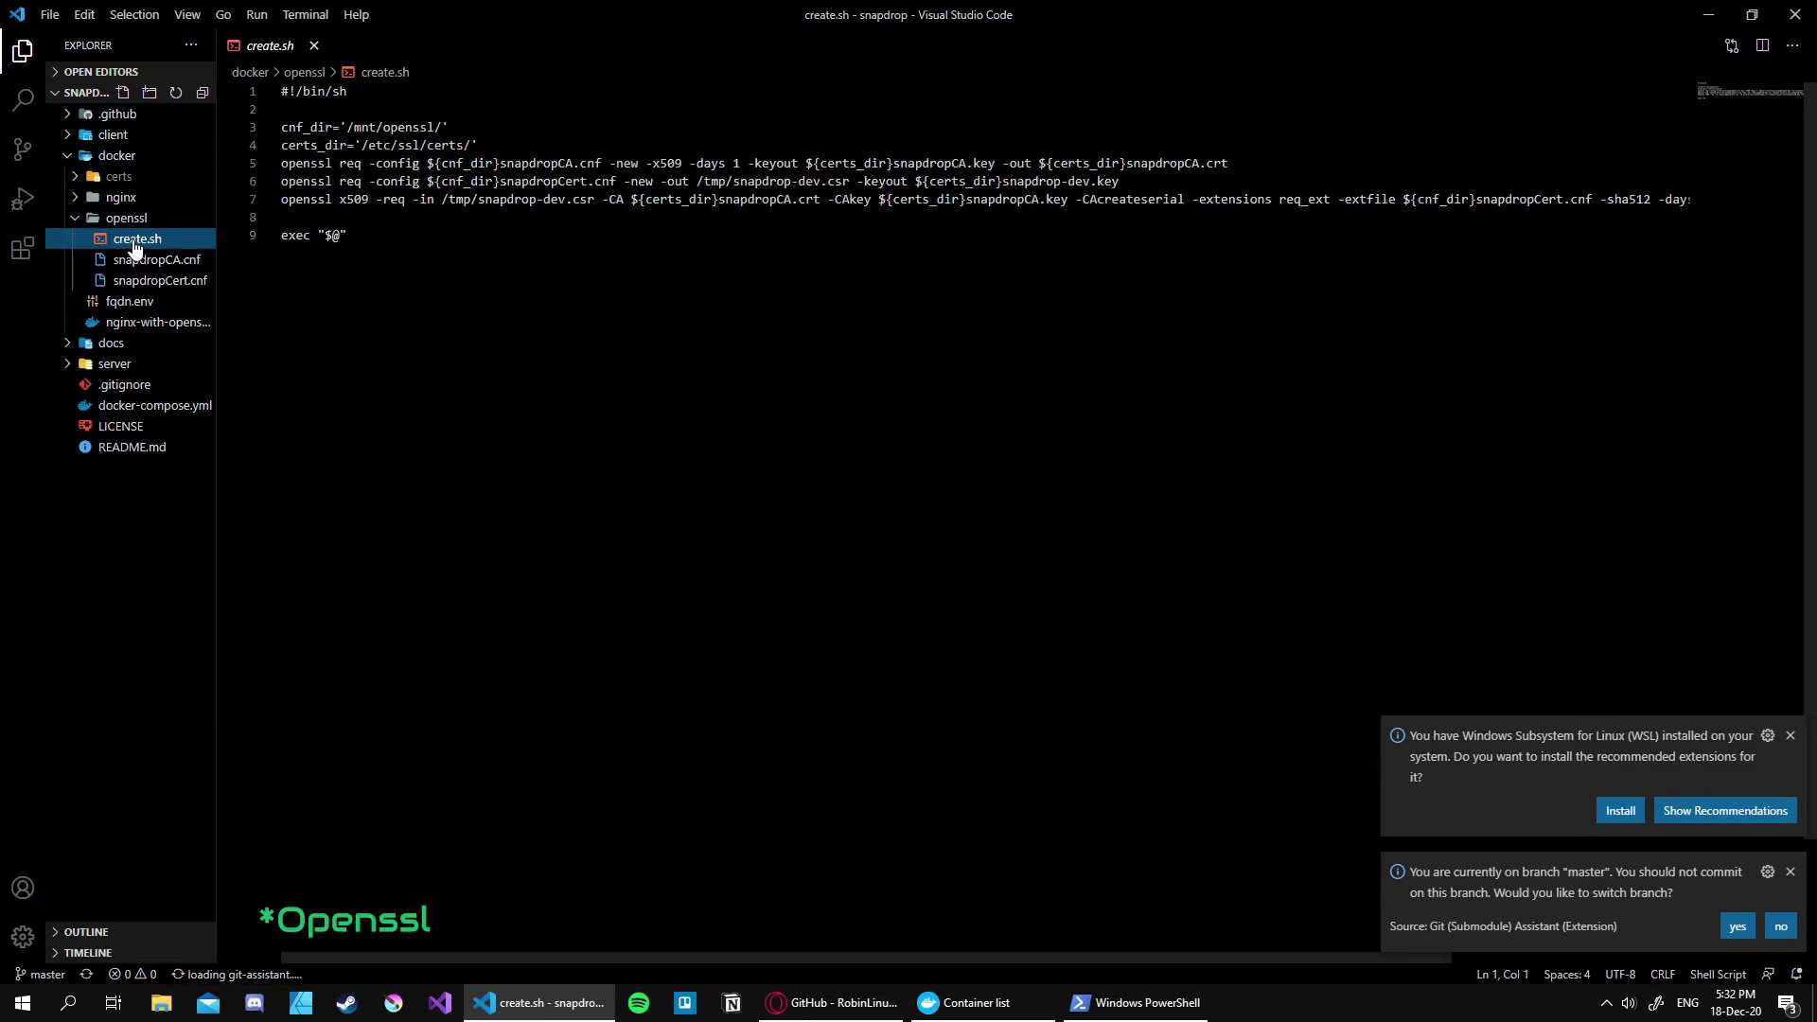
click(1789, 872)
click(1790, 860)
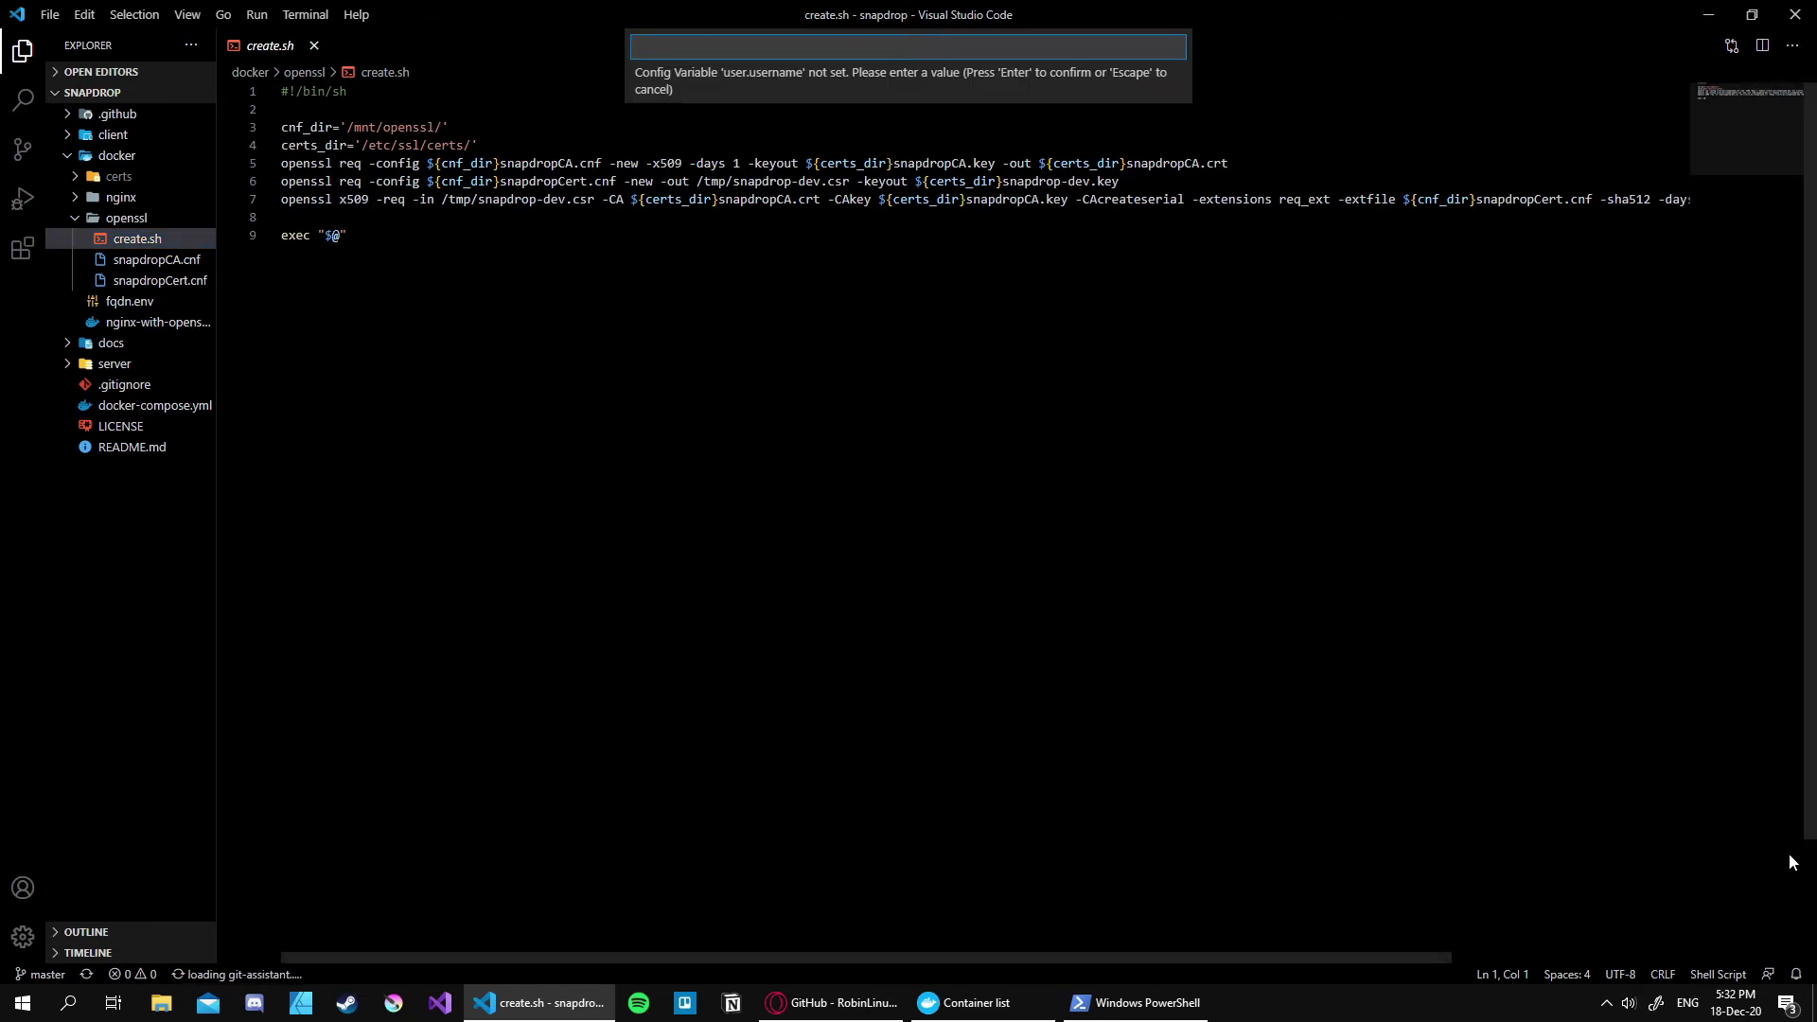
Step: Switch create.sh's line endings from CRLF to LF and save it
click(1664, 976)
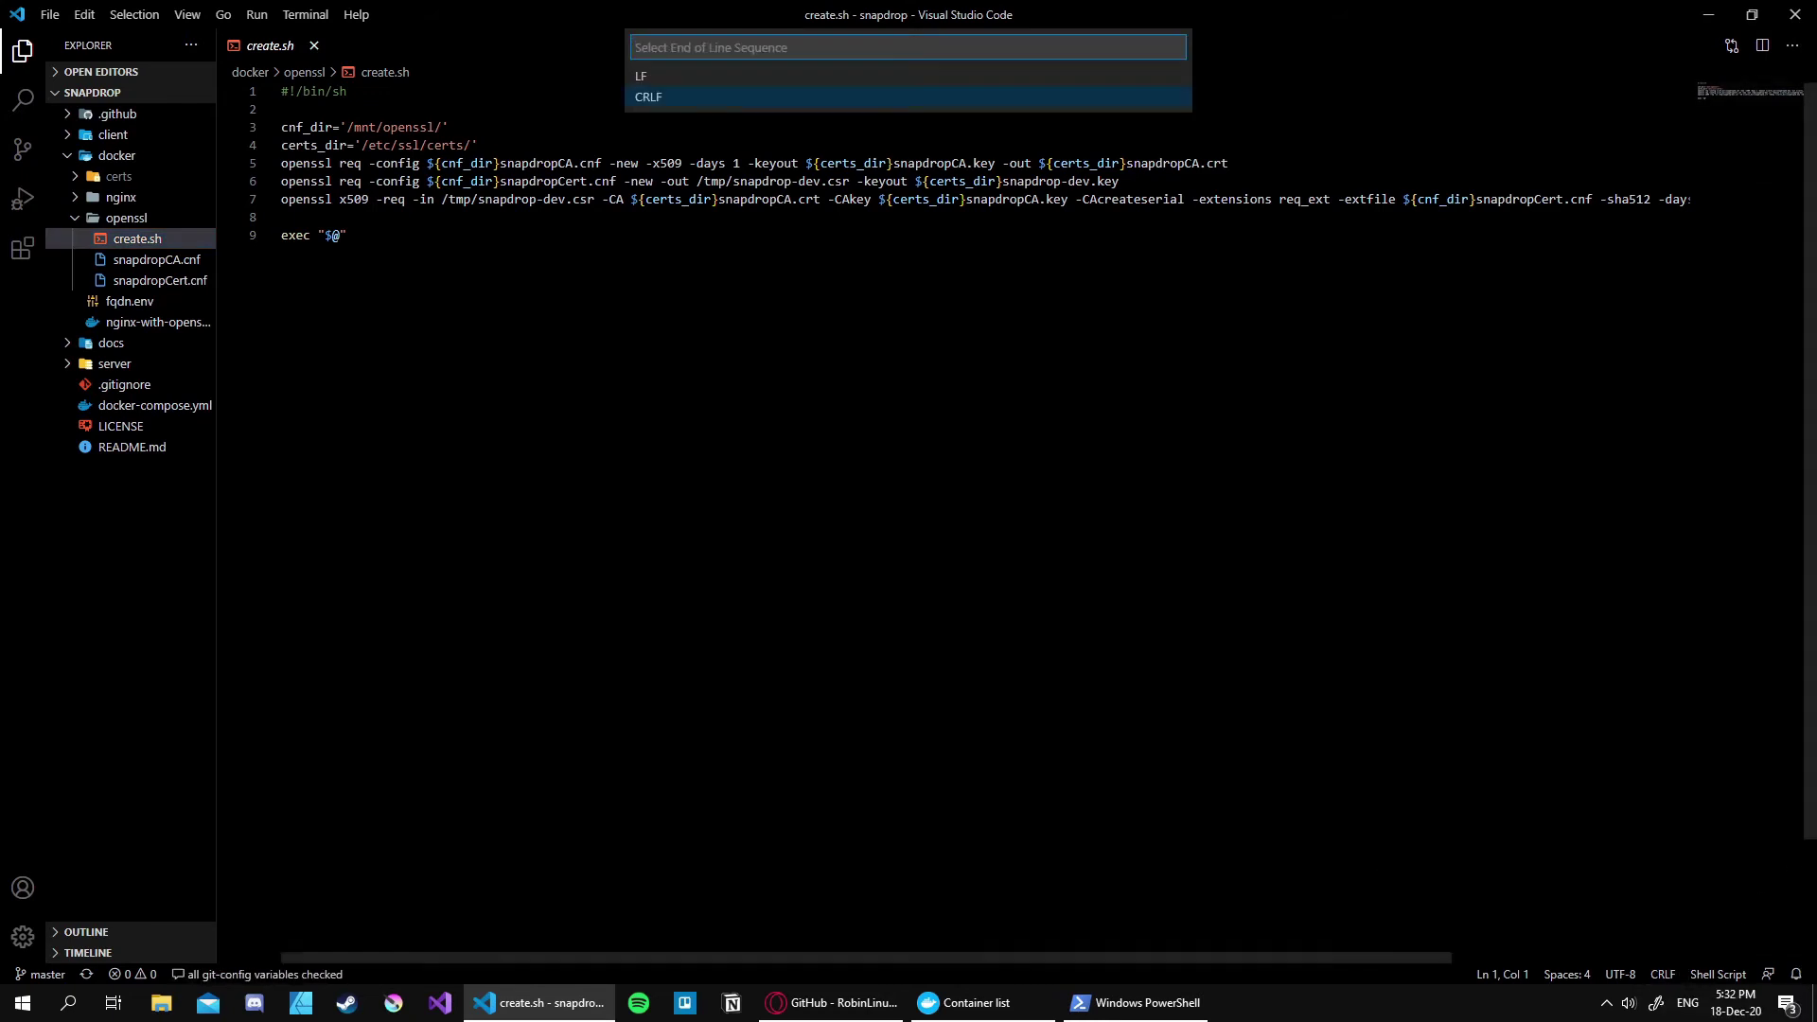
click(644, 77)
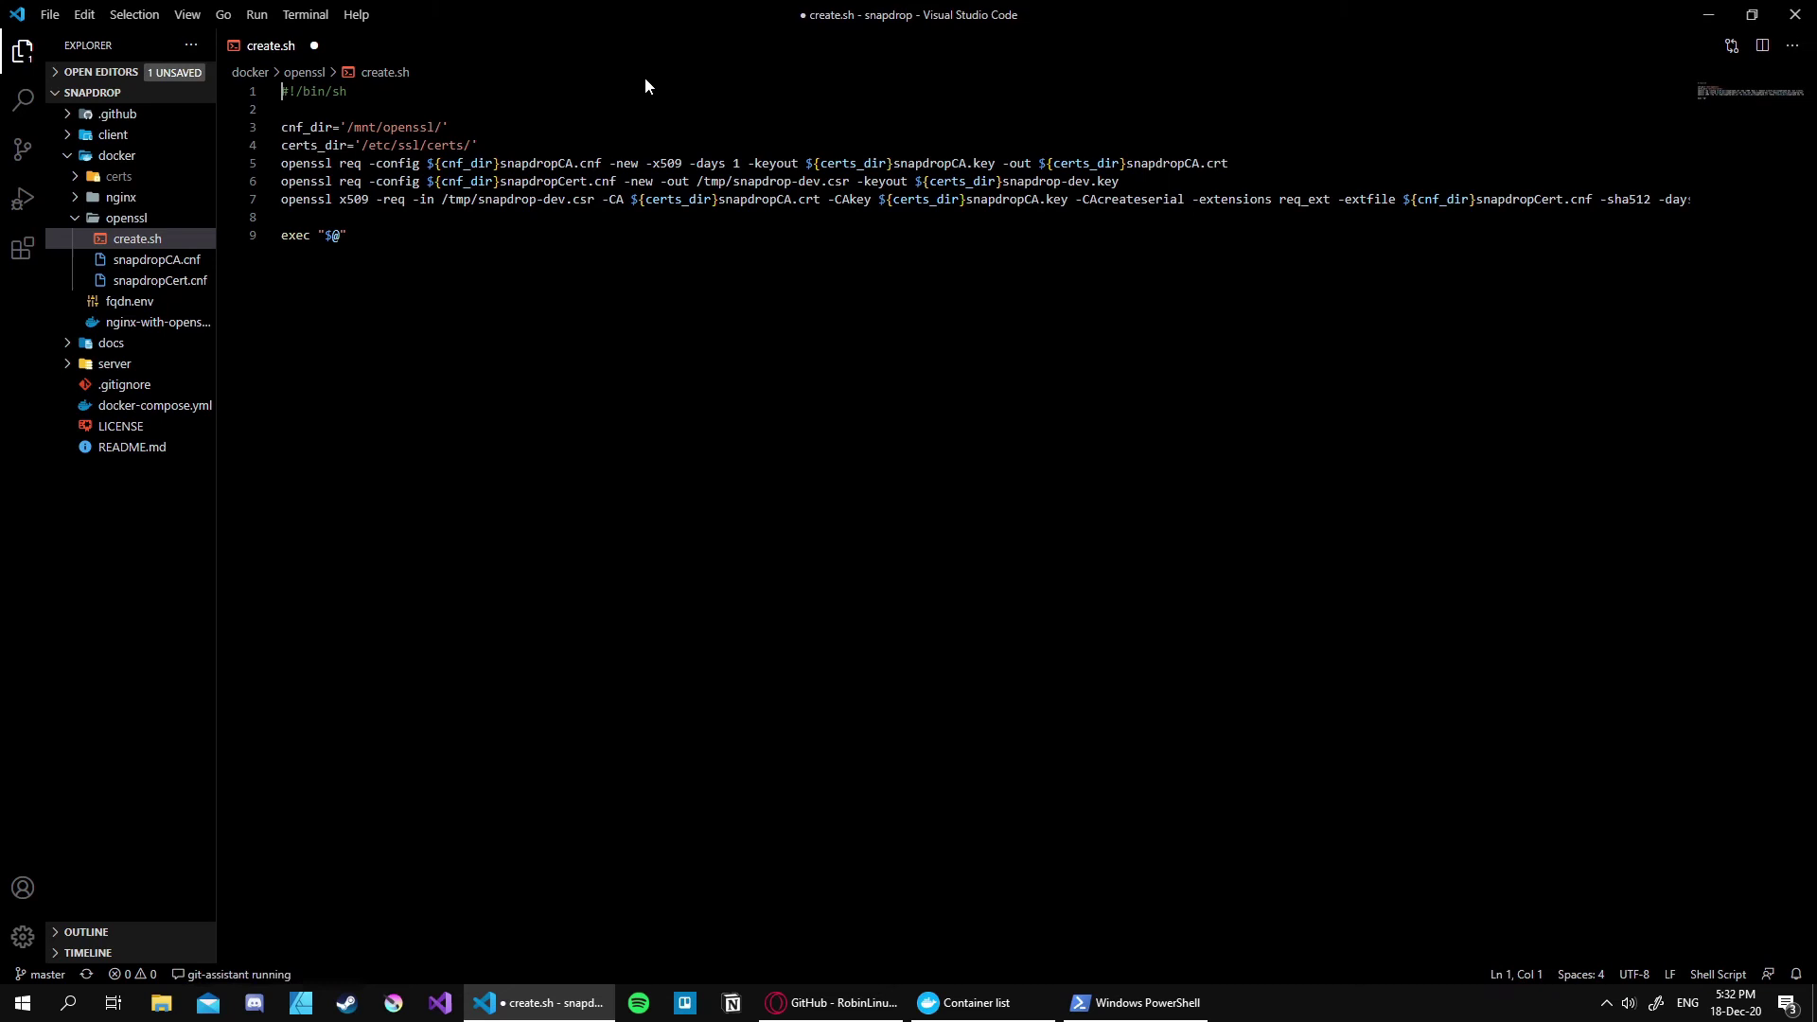
key(ctrl+s)
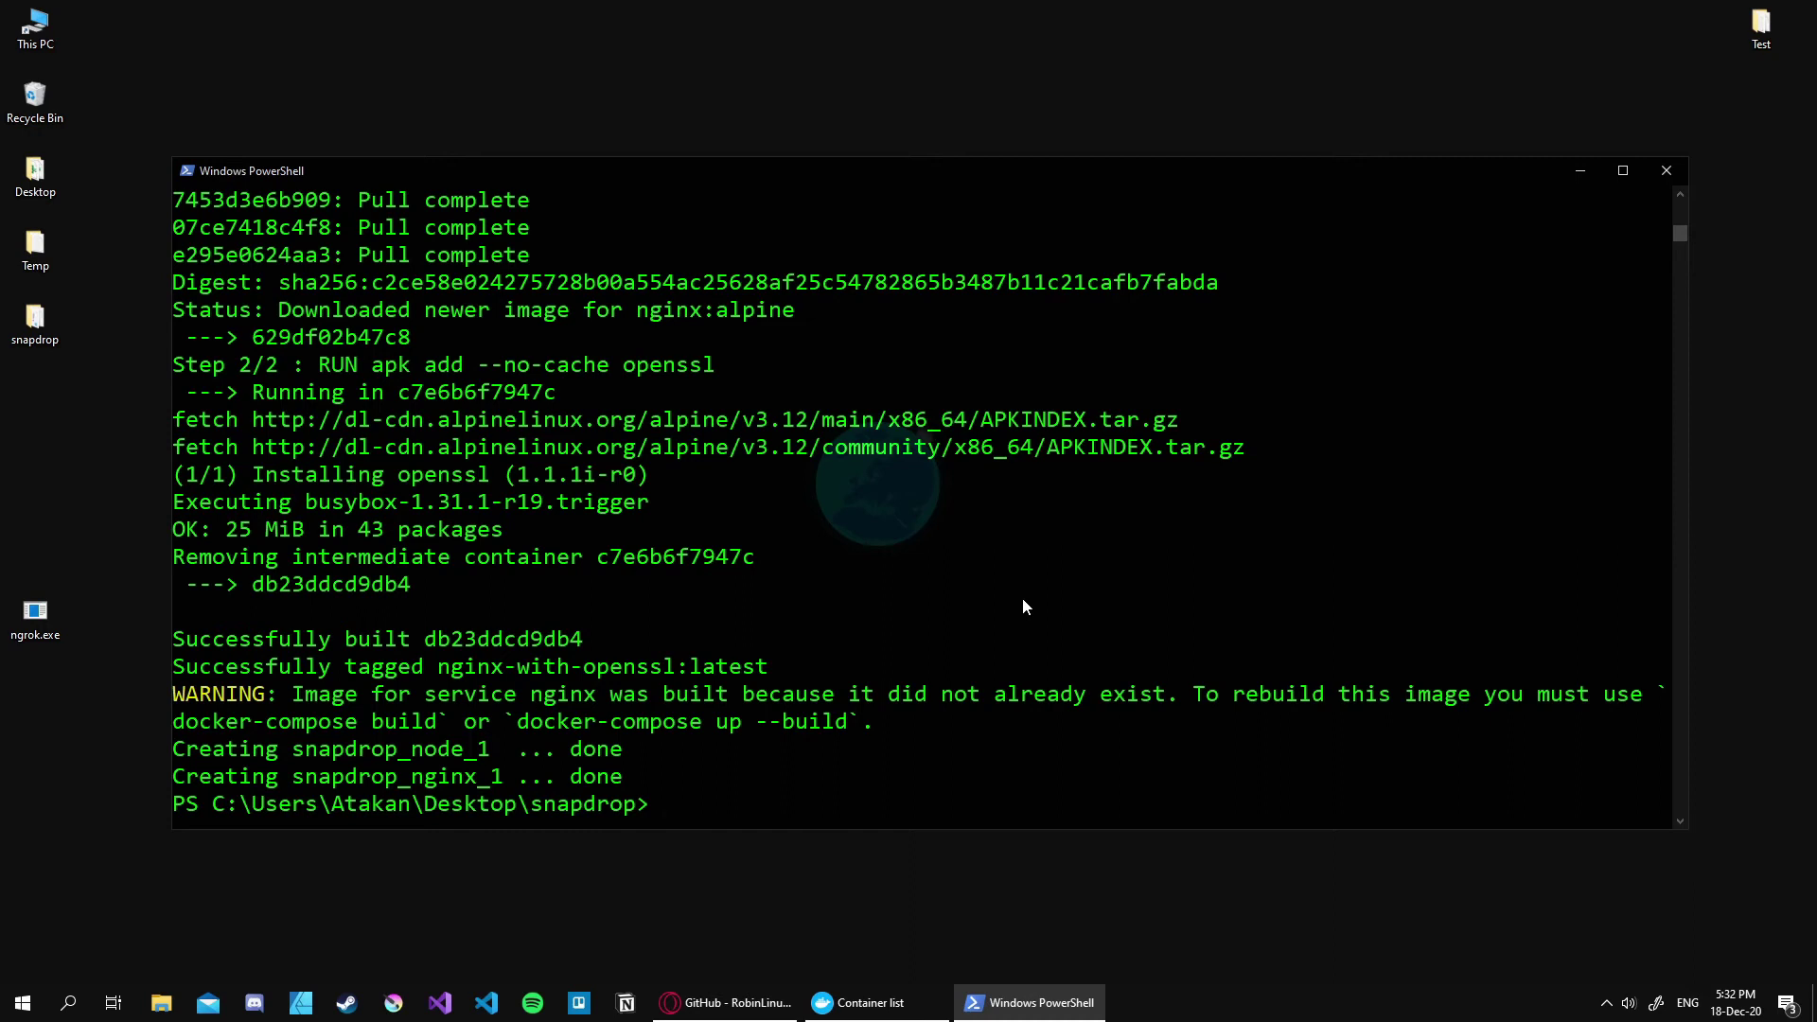
Step: Turn the recalled docker-compose command into 'docker-compose restart' and run it
key(Up)
key(BackSpace)
key(BackSpace)
key(BackSpace)
key(BackSpace)
key(BackSpace)
text(restart)
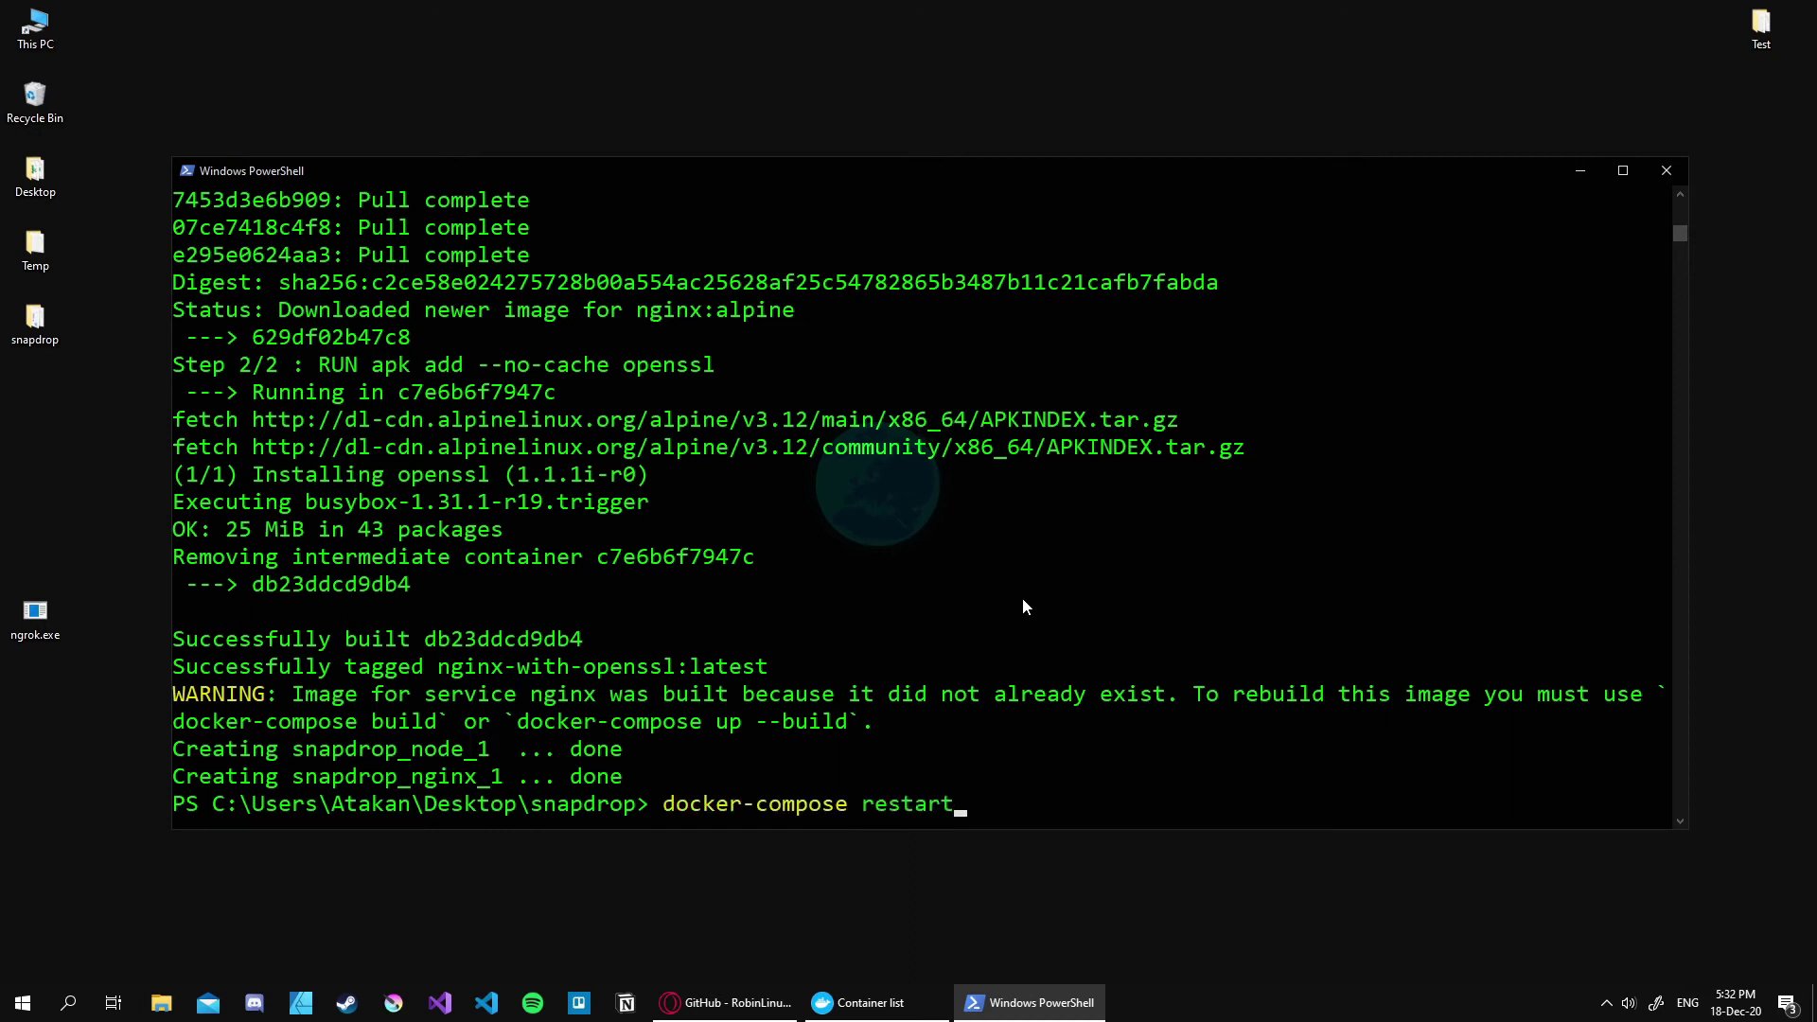
key(Return)
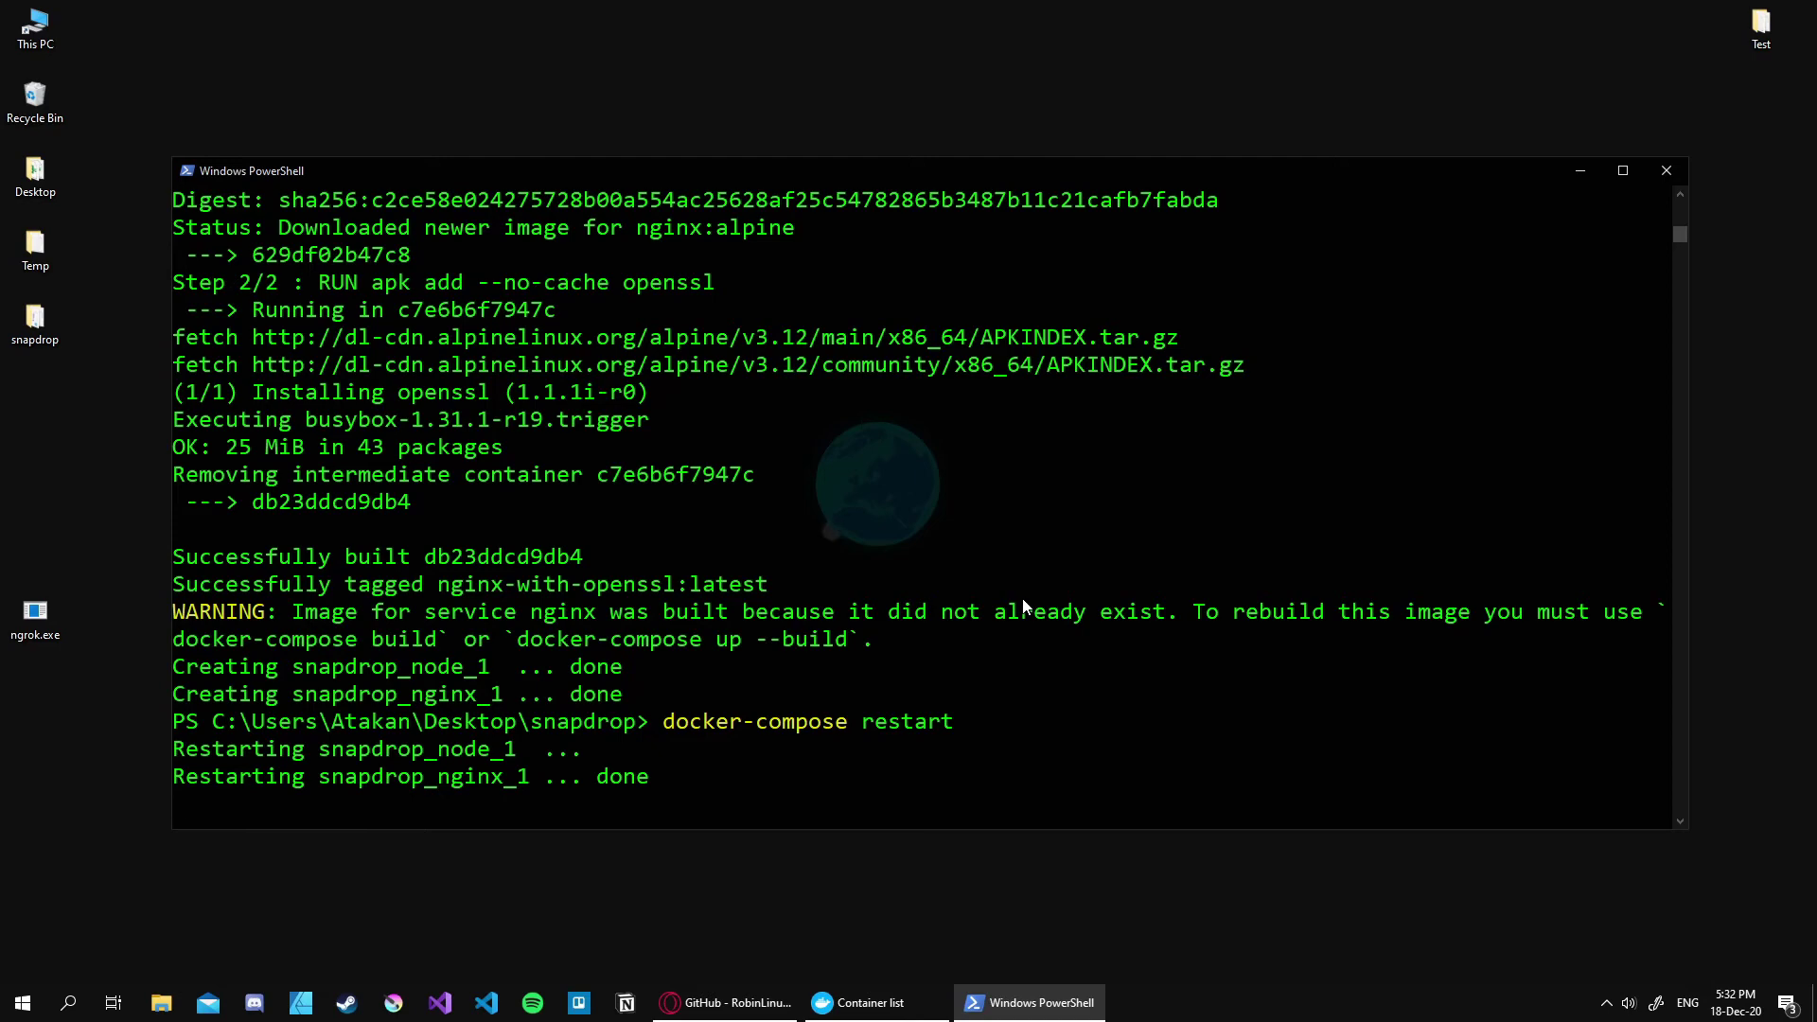
Step: Load localhost:8080 in a new Opera private window
right_click(729, 1002)
click(752, 860)
text(loc)
key(Return)
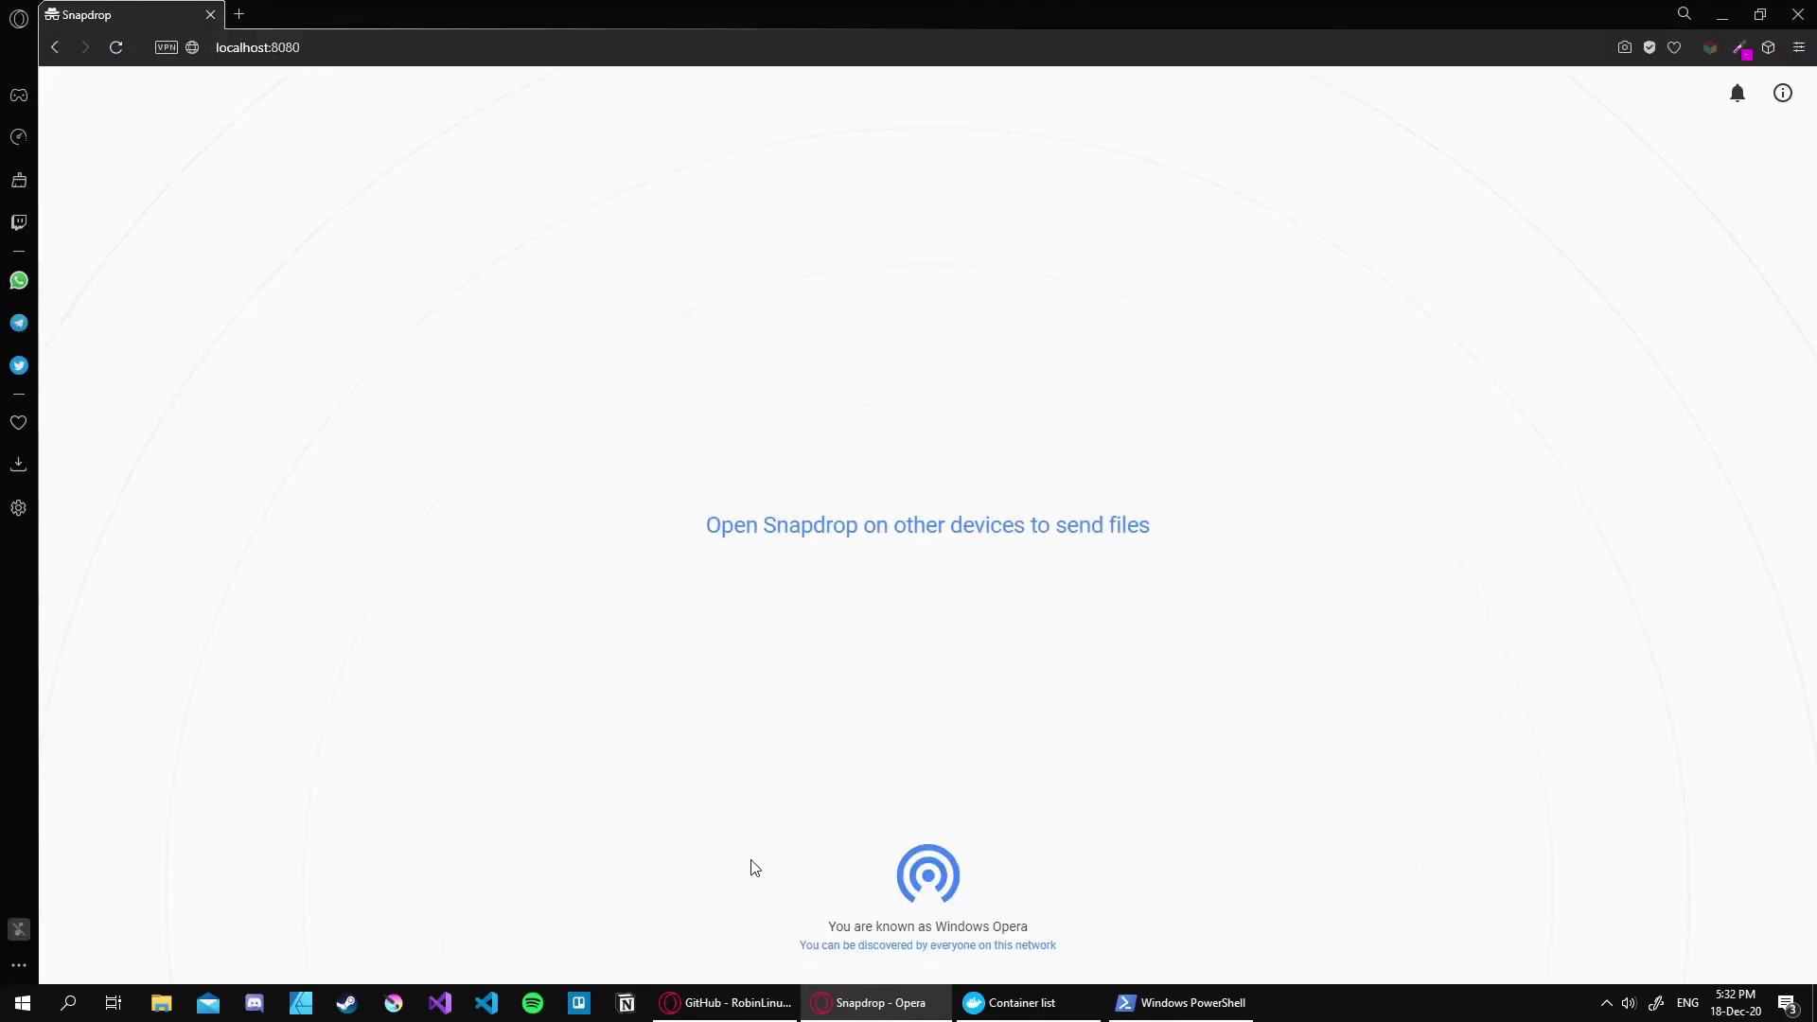
click(283, 52)
Step: Load localhost:8080 in a new Edge InPrivate window
click(22, 1003)
text(edge)
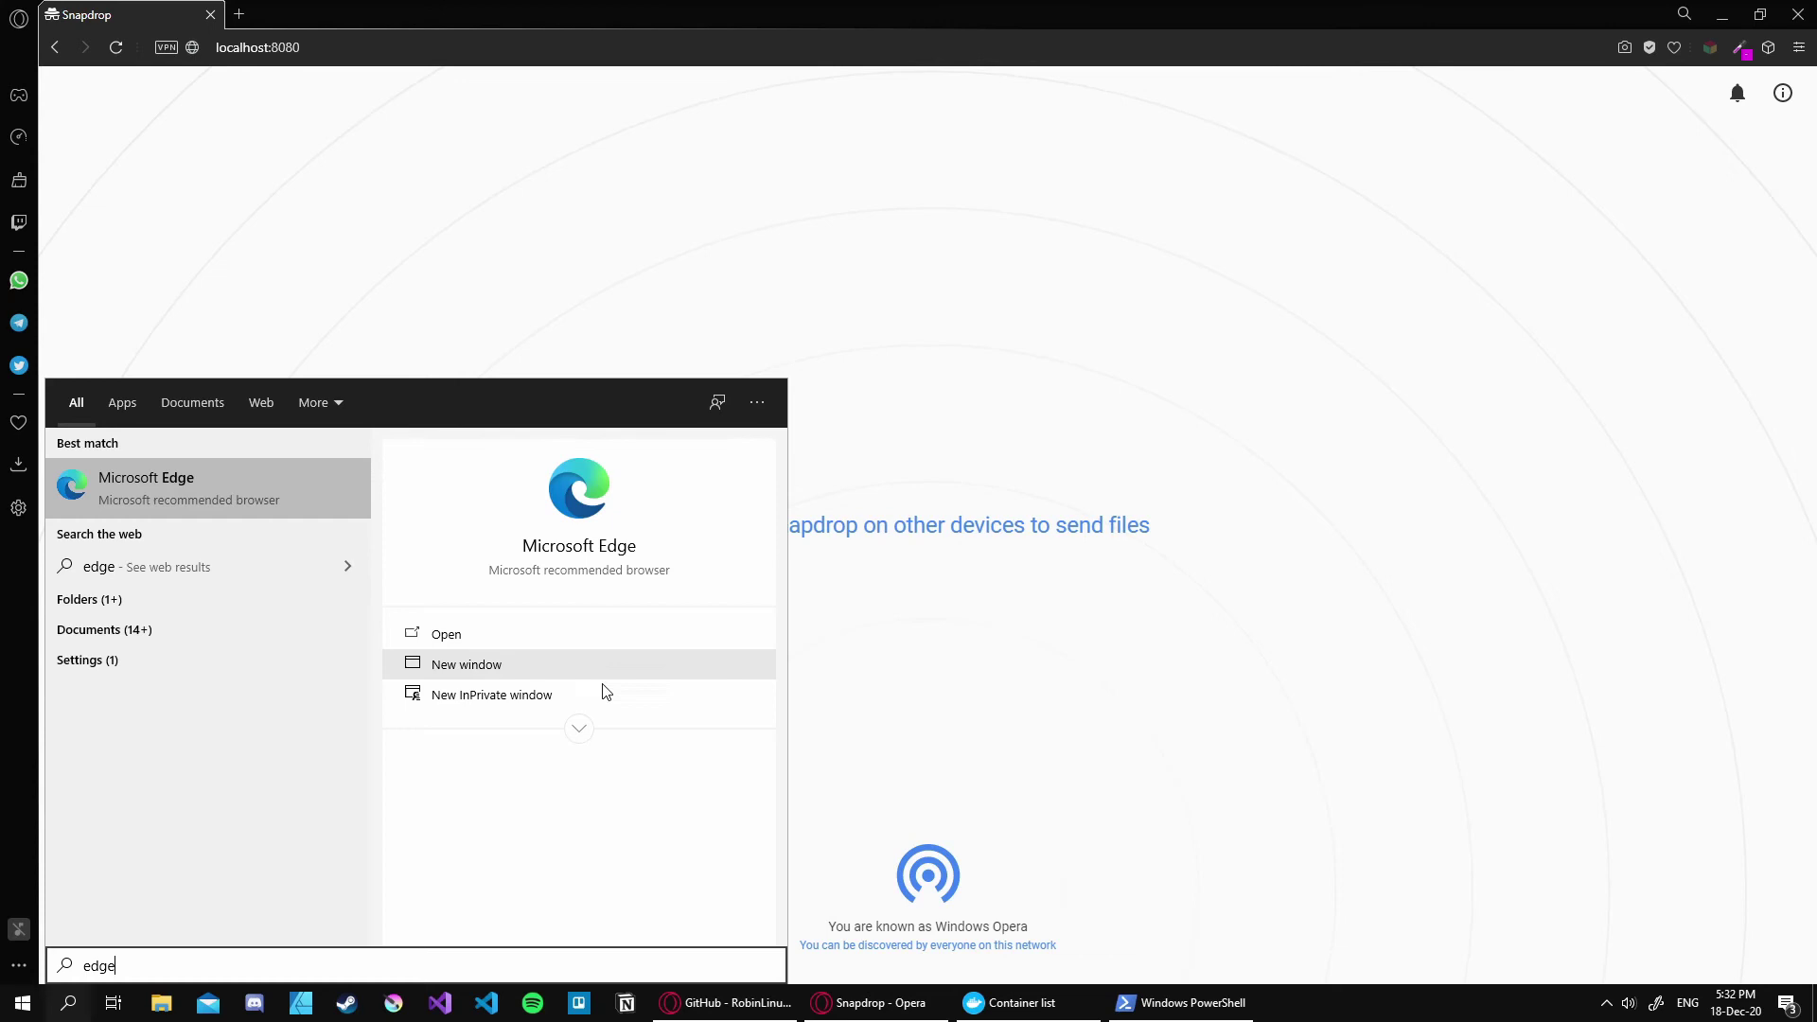
click(604, 692)
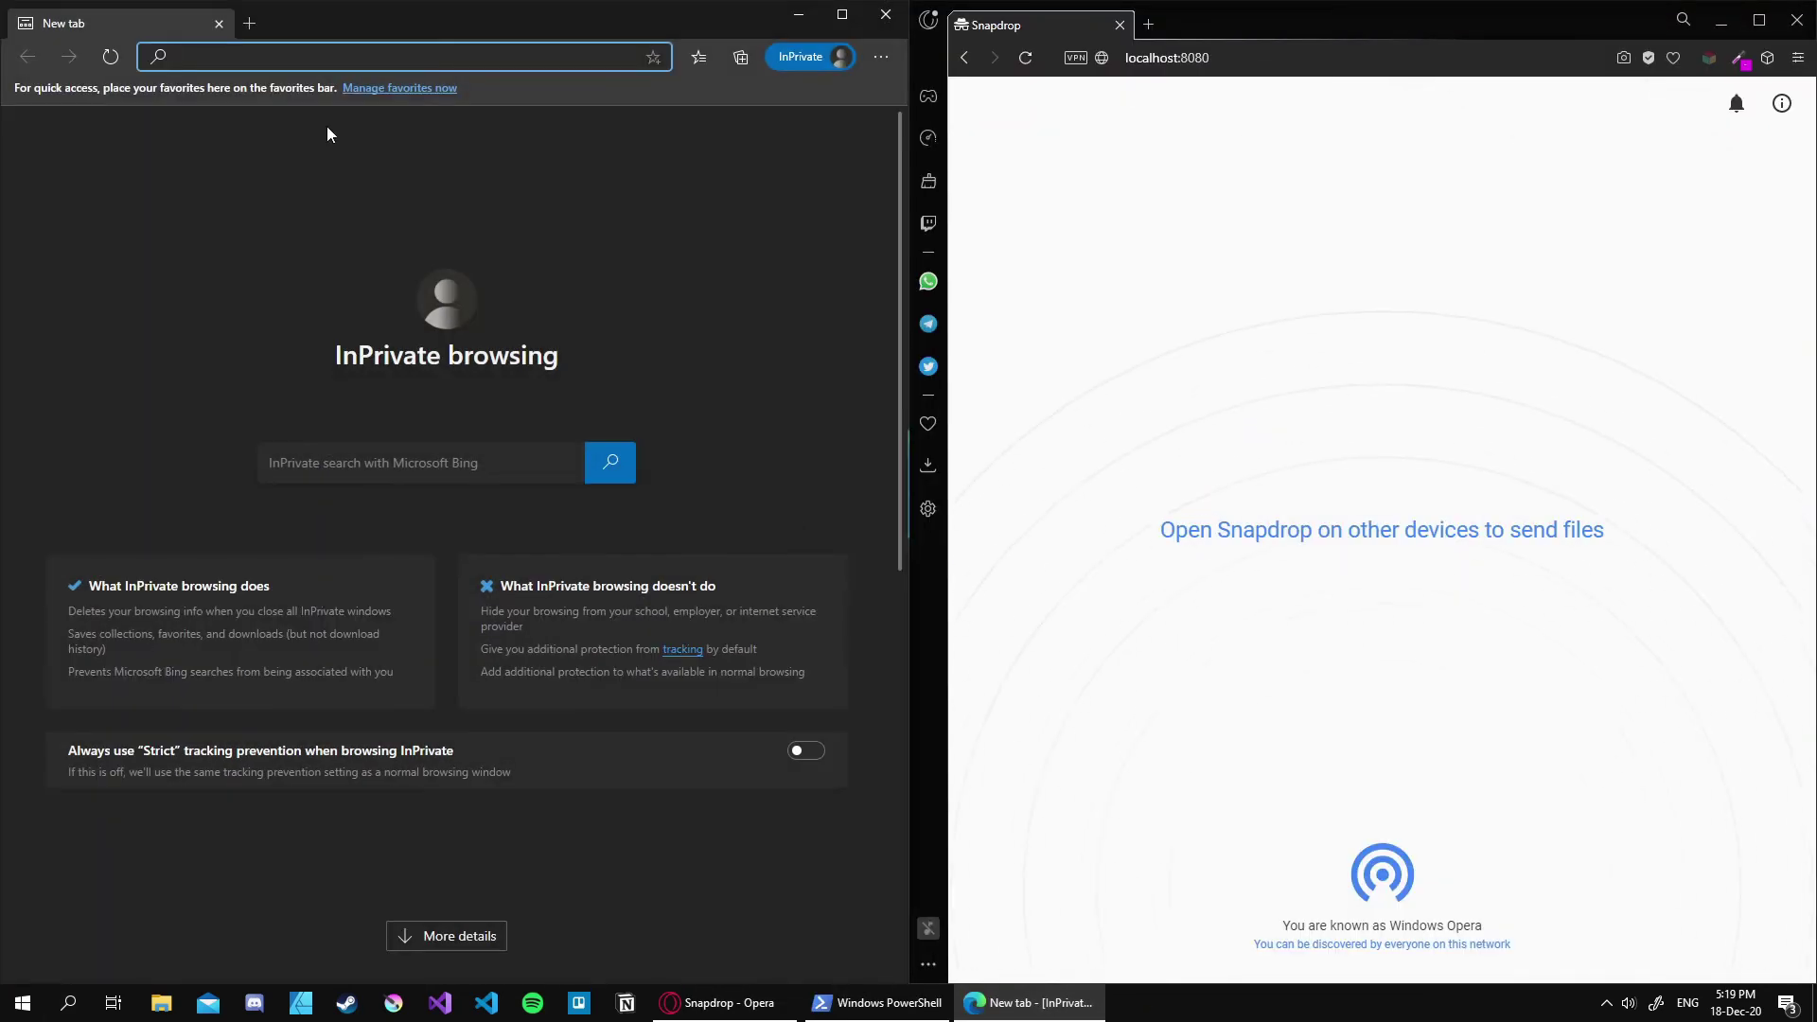
text(localhost:8080)
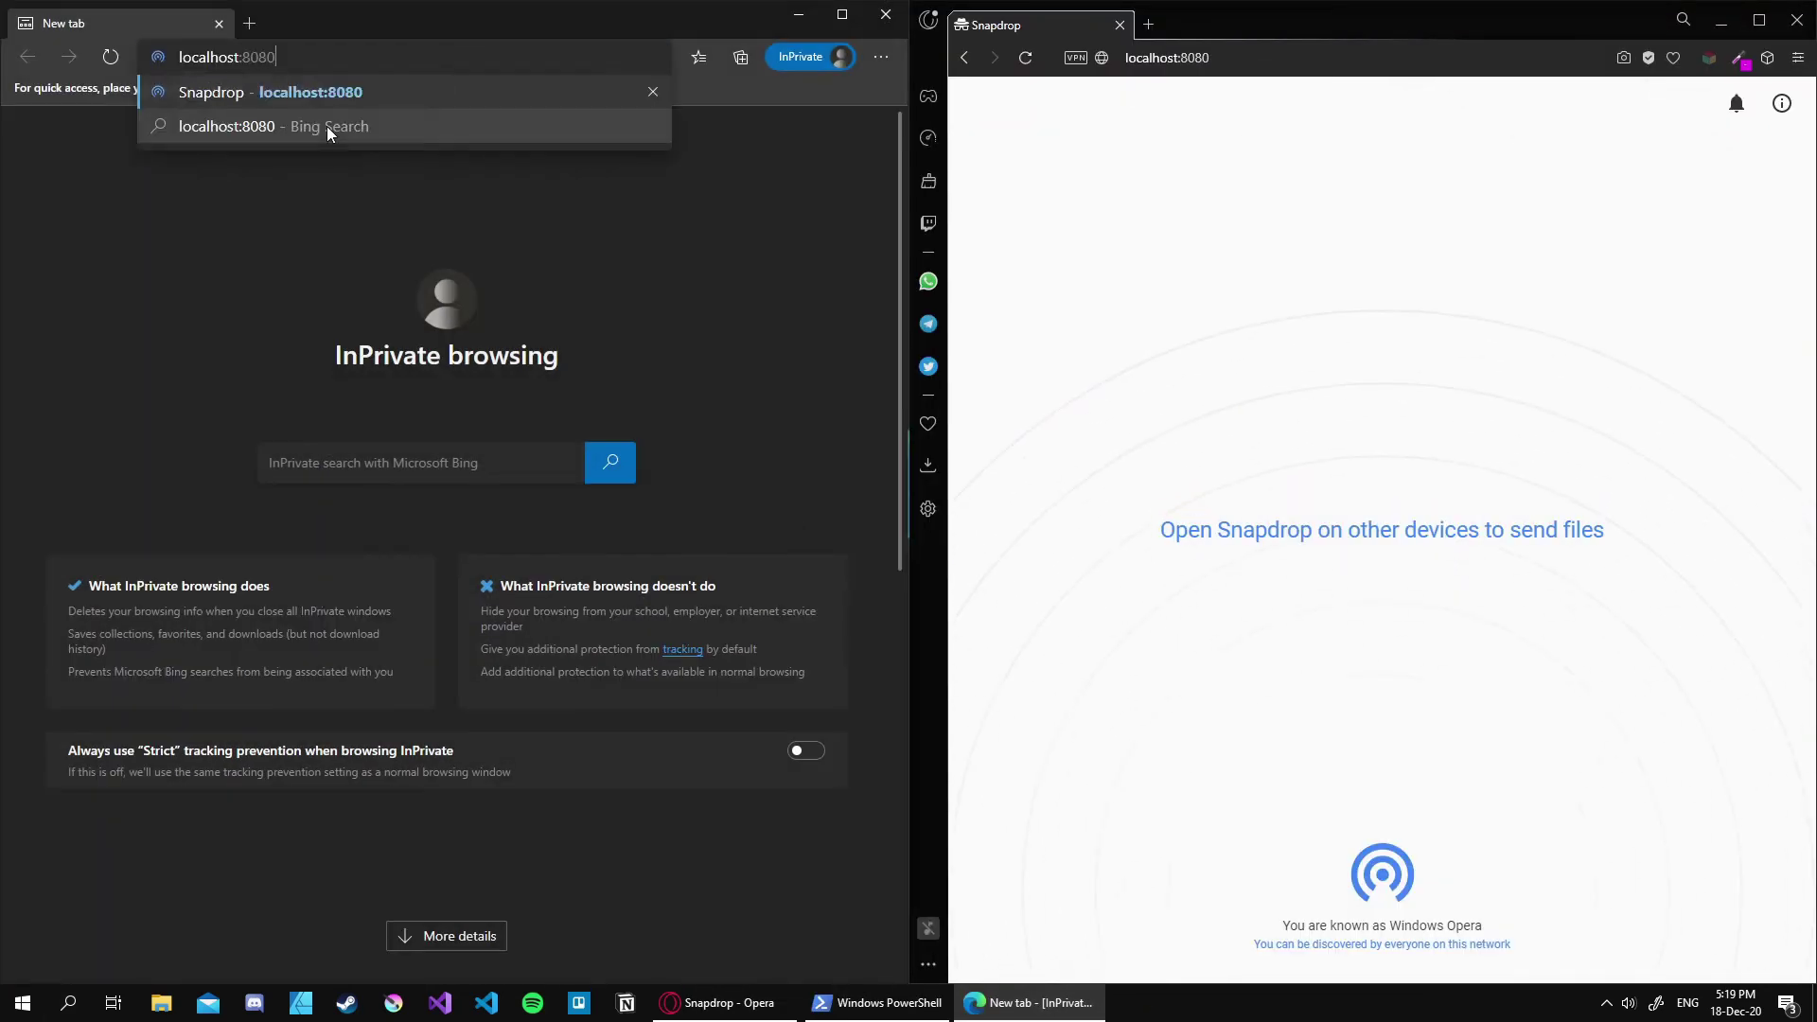
key(Return)
Step: Send 'Hello from Edge!' from Edge to the Windows Opera peer
right_click(455, 483)
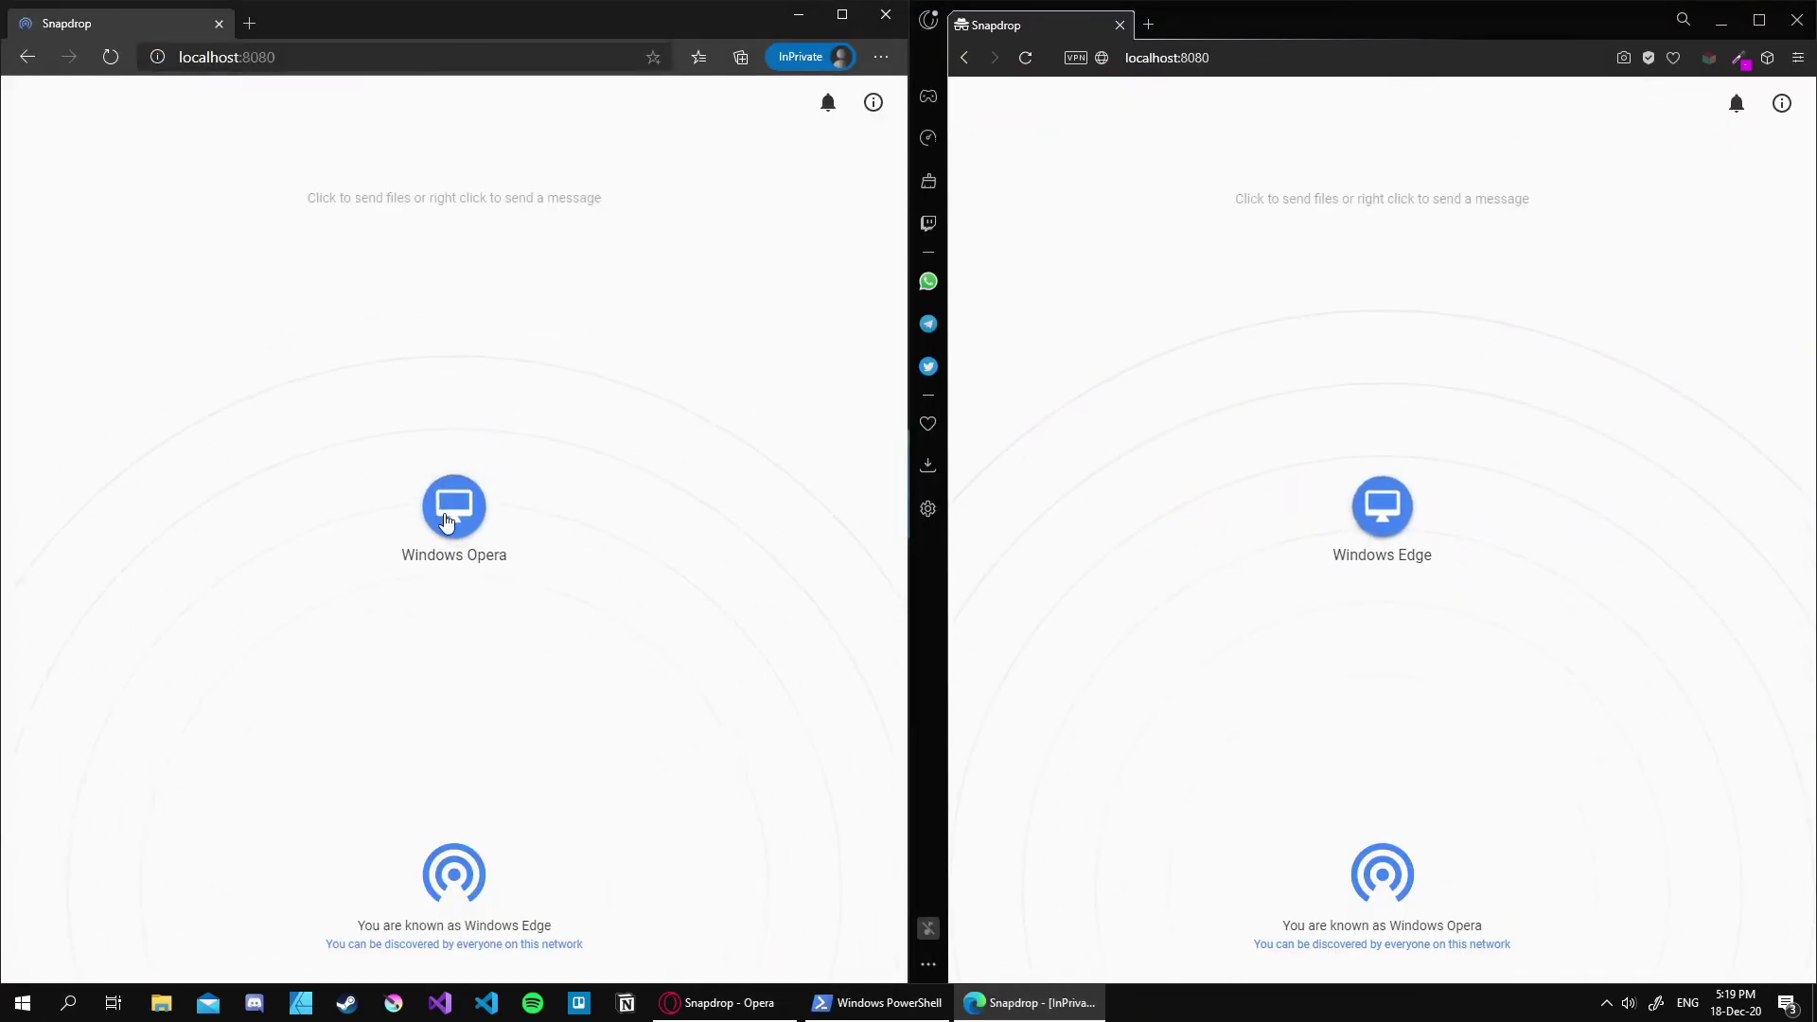
text(Hello from Edge!)
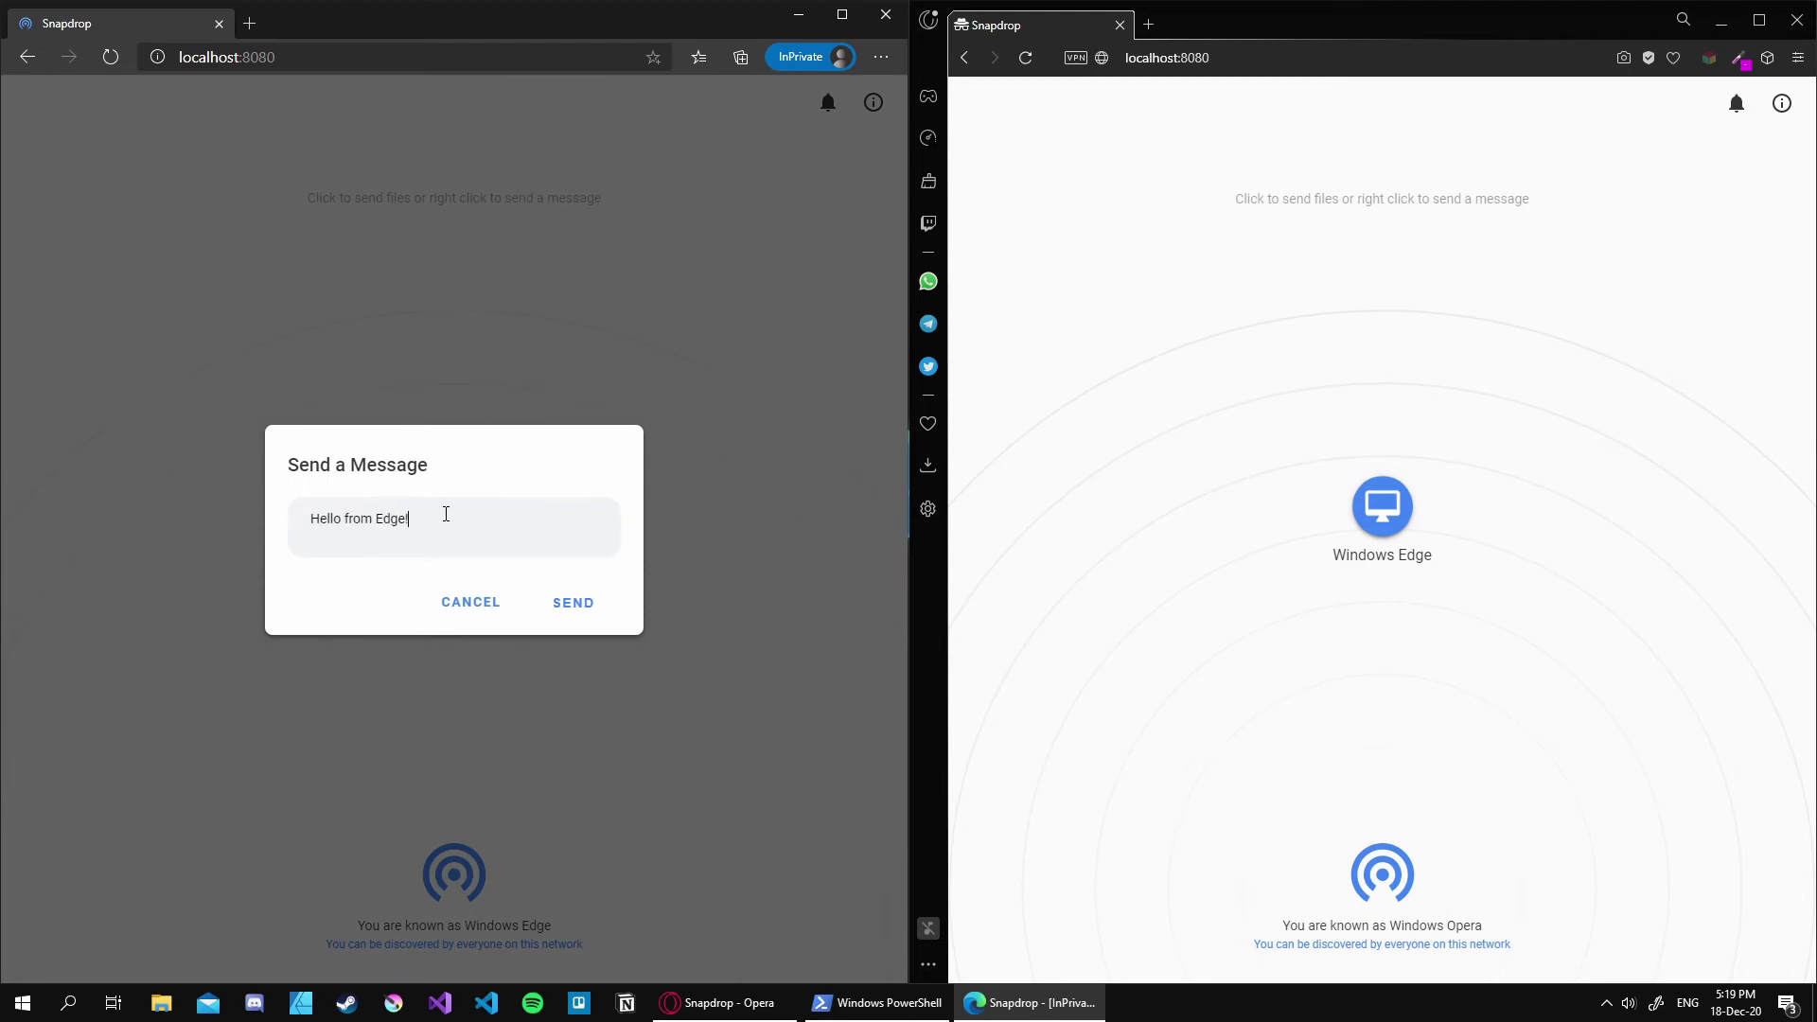
key(Return)
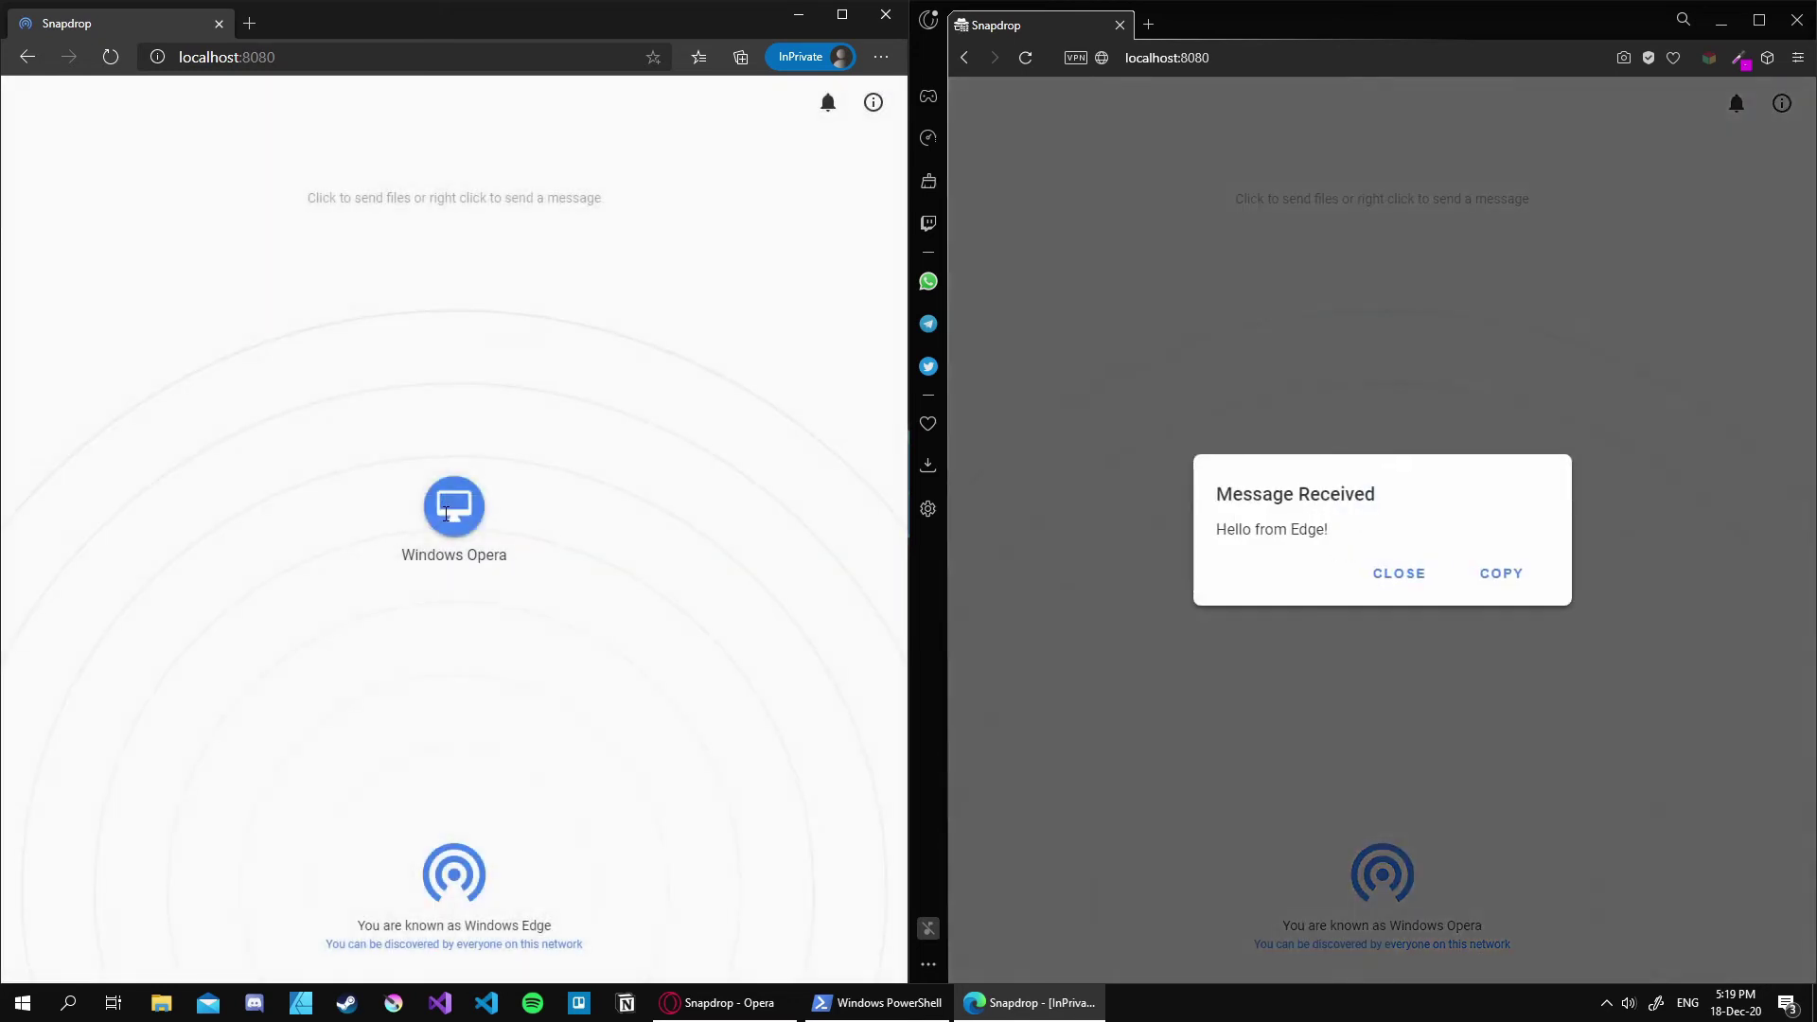
Step: Reply 'Hello from Opera!' from Opera to the Windows Edge peer
click(1385, 591)
right_click(1382, 501)
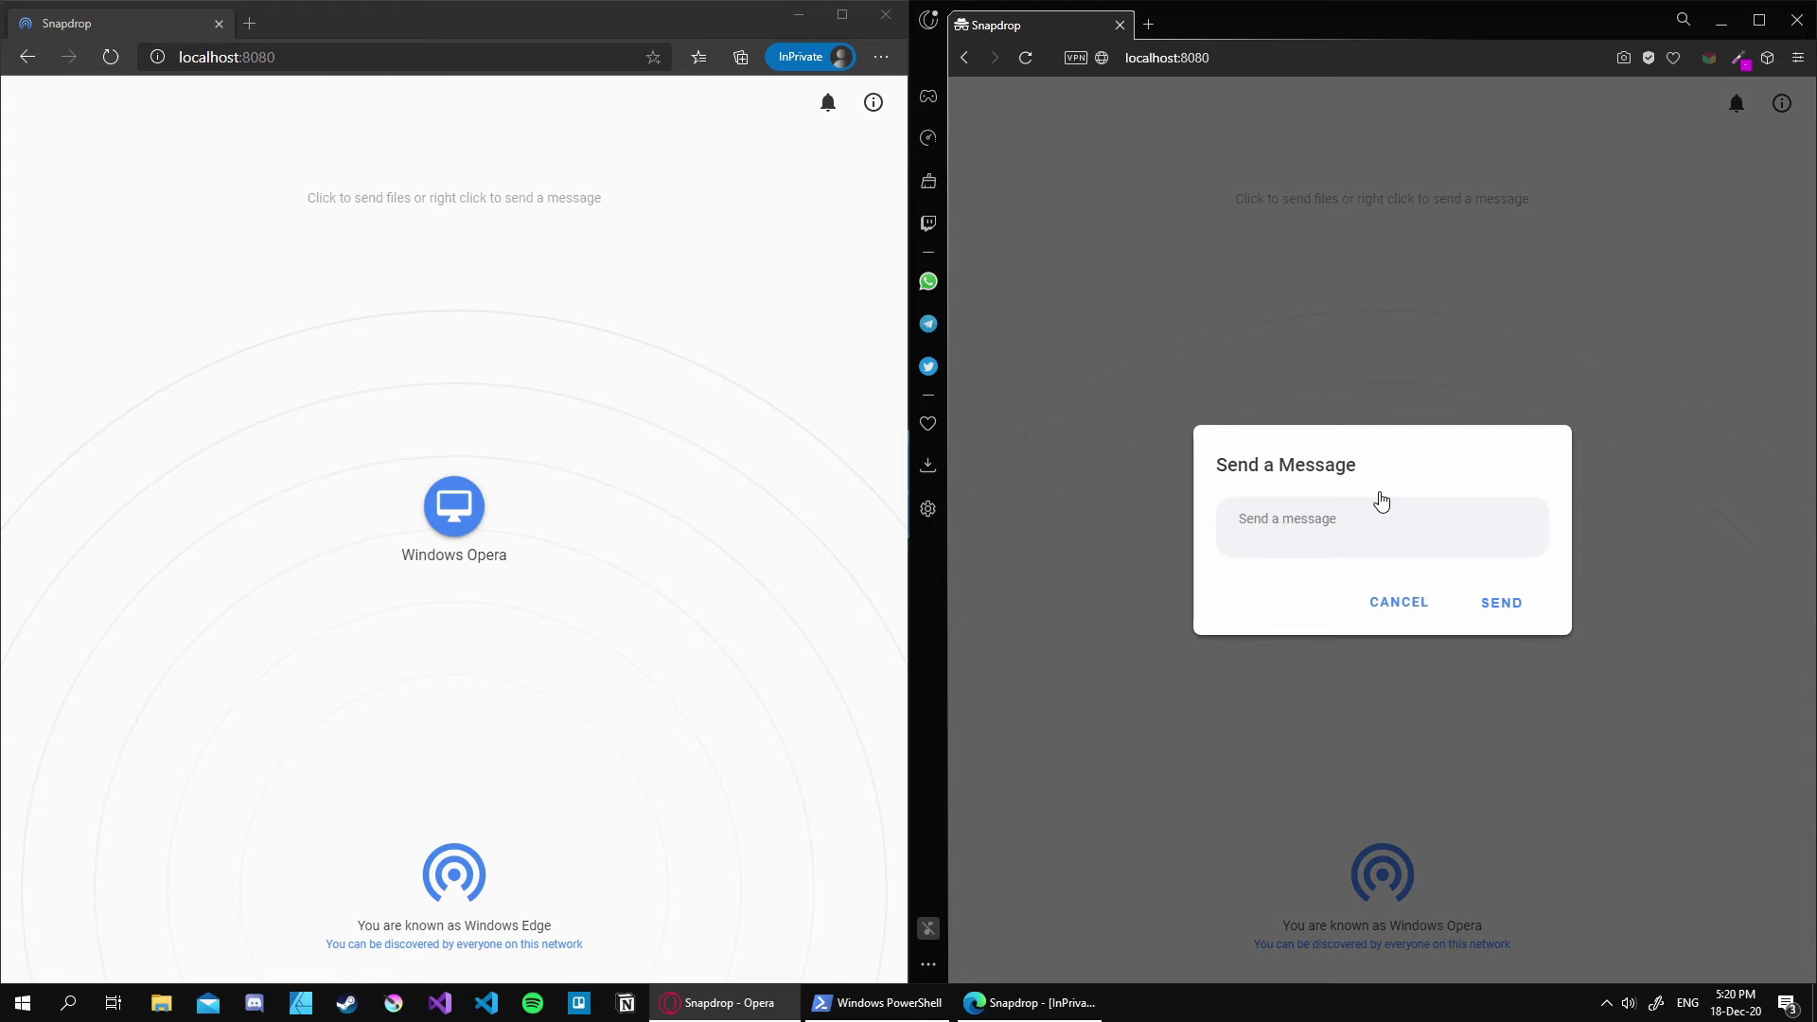
text(Hello from Opera!)
click(1505, 602)
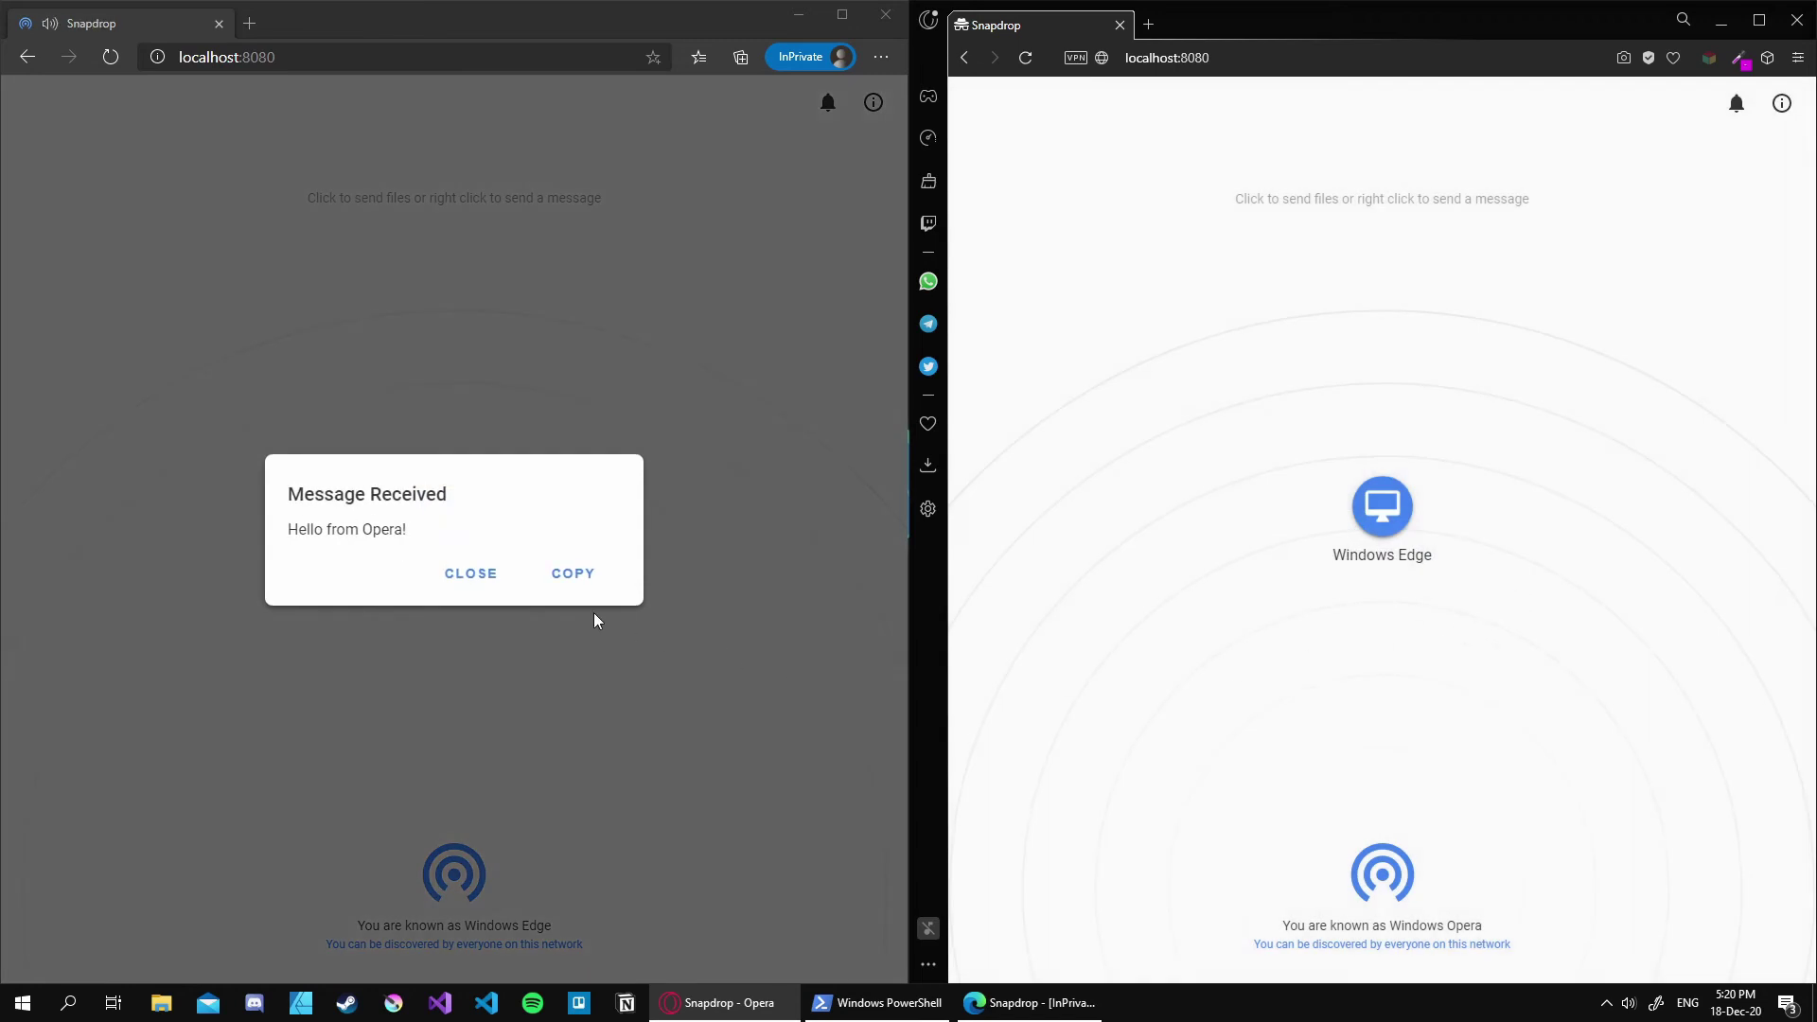
Step: Run ./ngrok http -host-header="localhost:8080" 8080 in PowerShell, docked to the left half
click(497, 575)
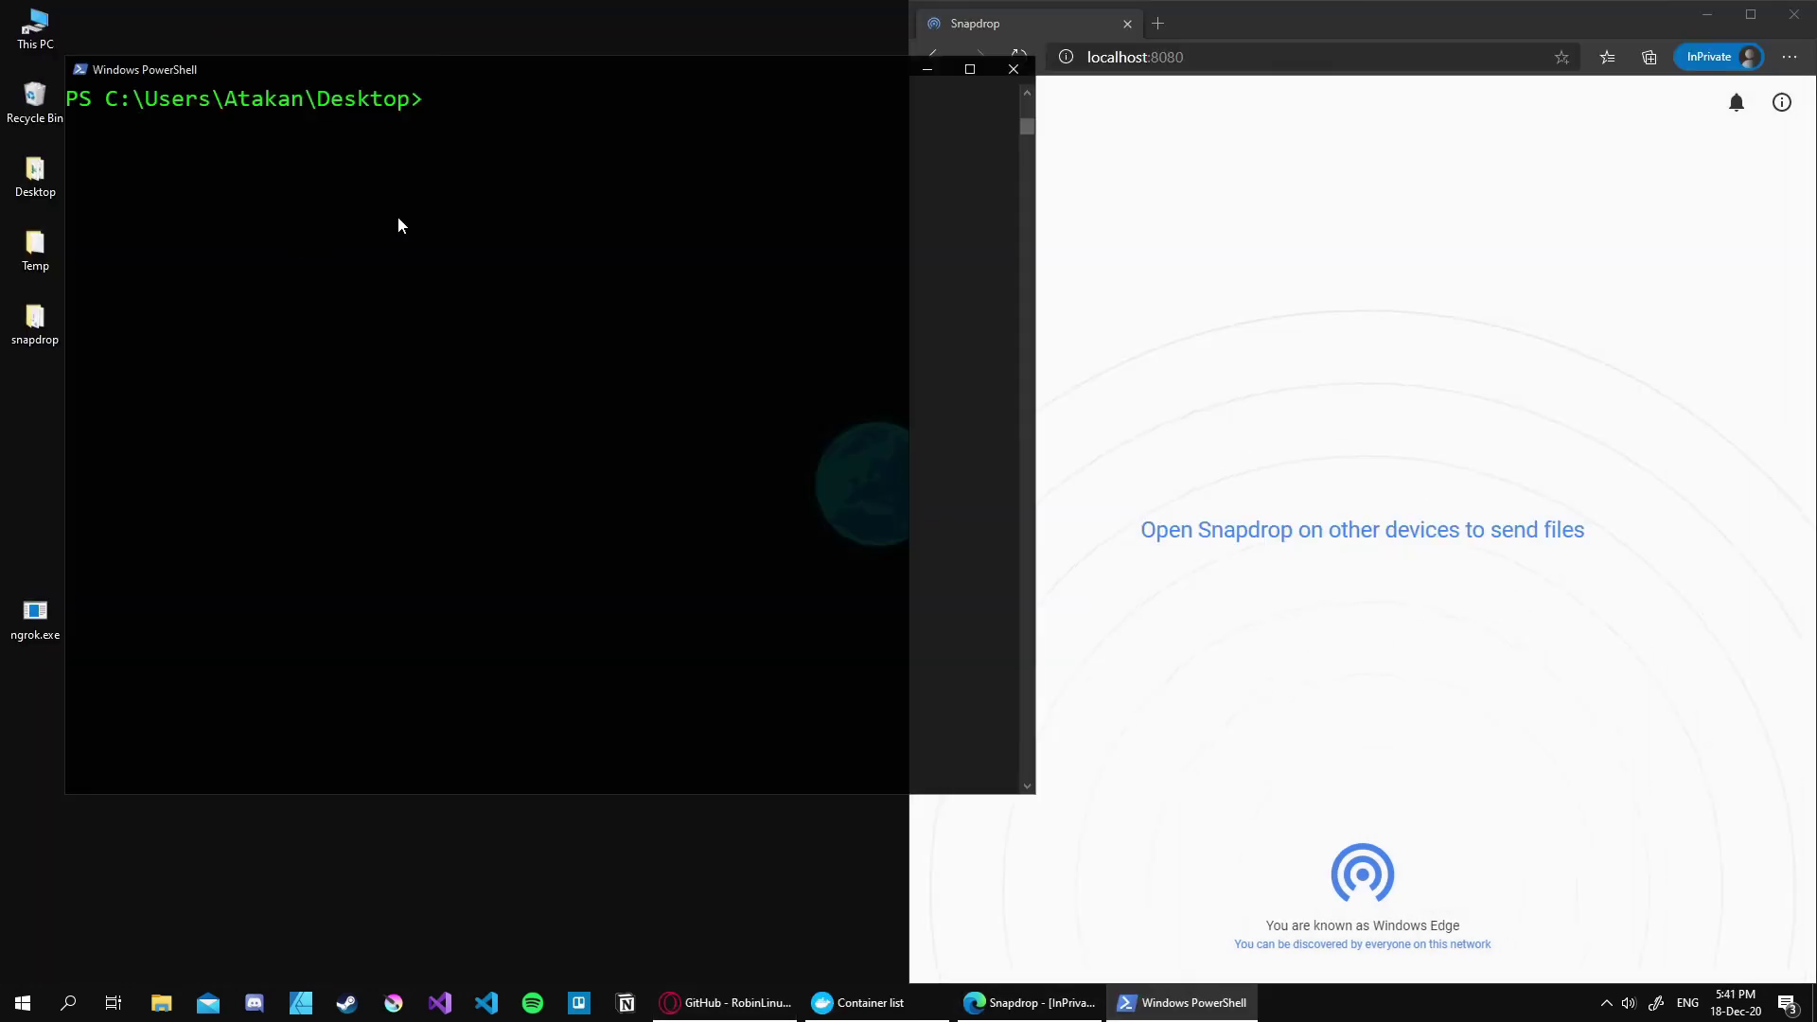
drag(1047, 802, 1034, 660)
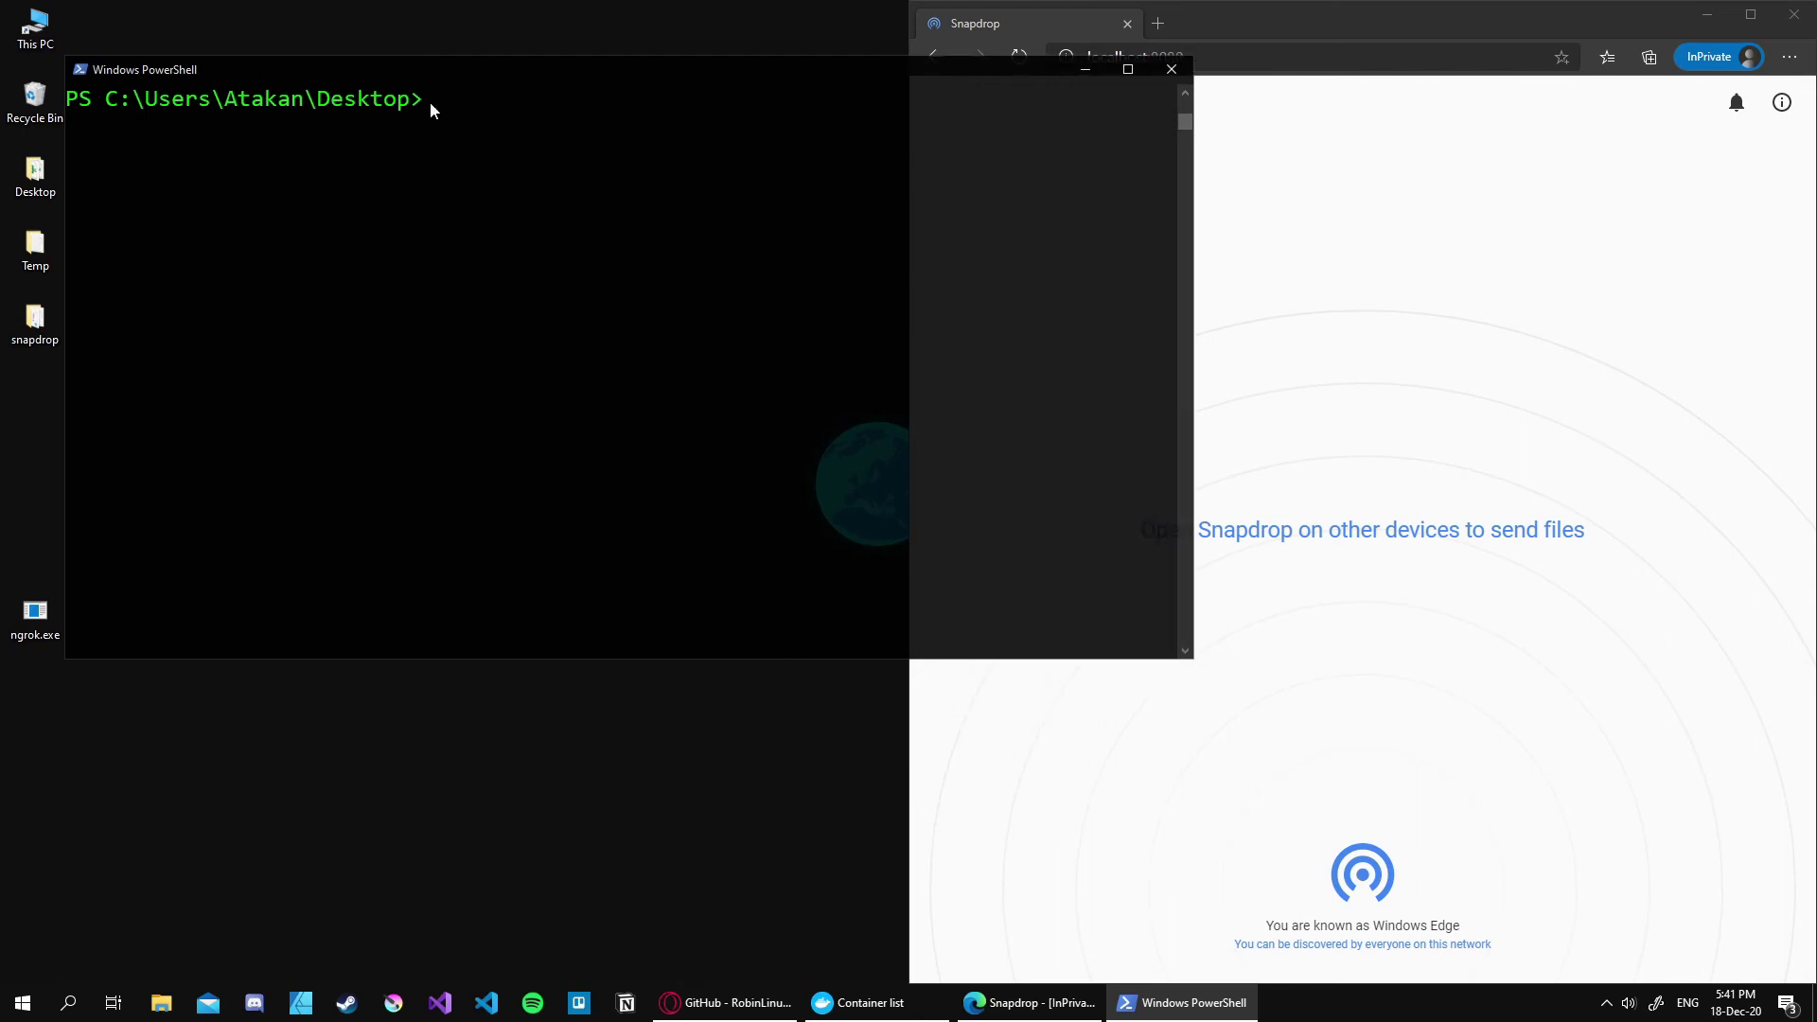
drag(430, 71, 447, 318)
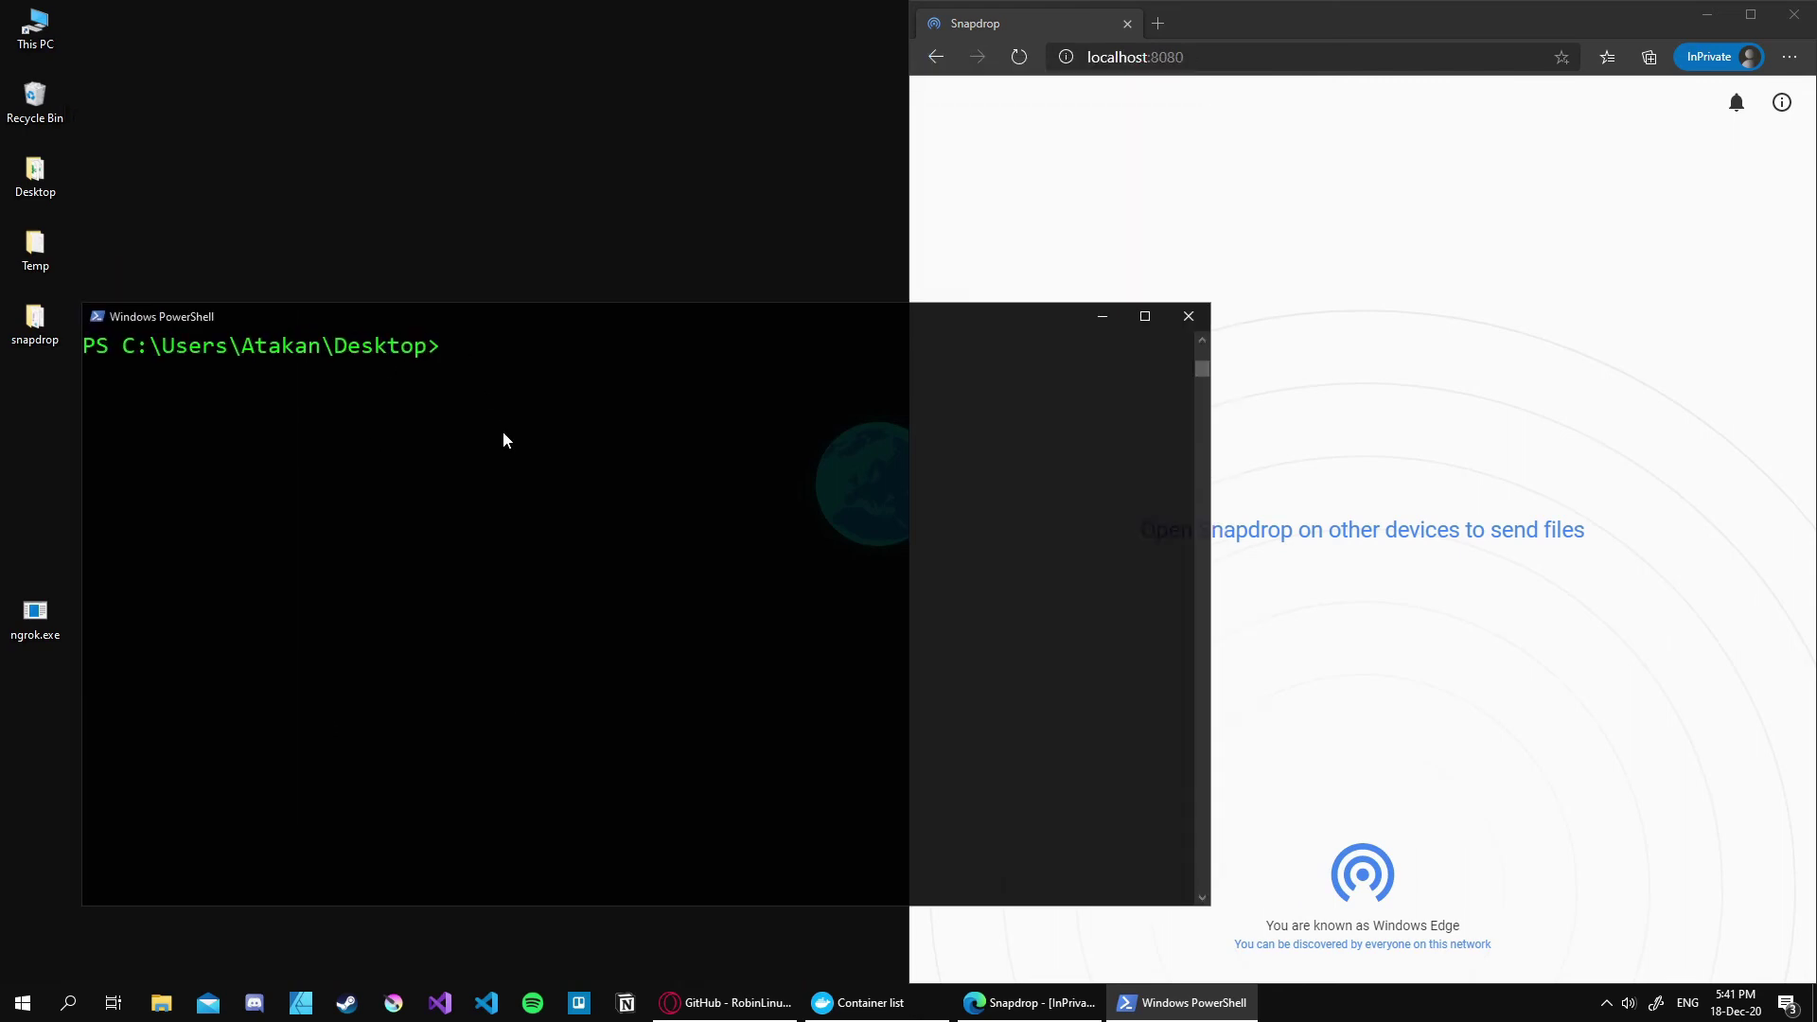
text(./ngrok http -host-header)
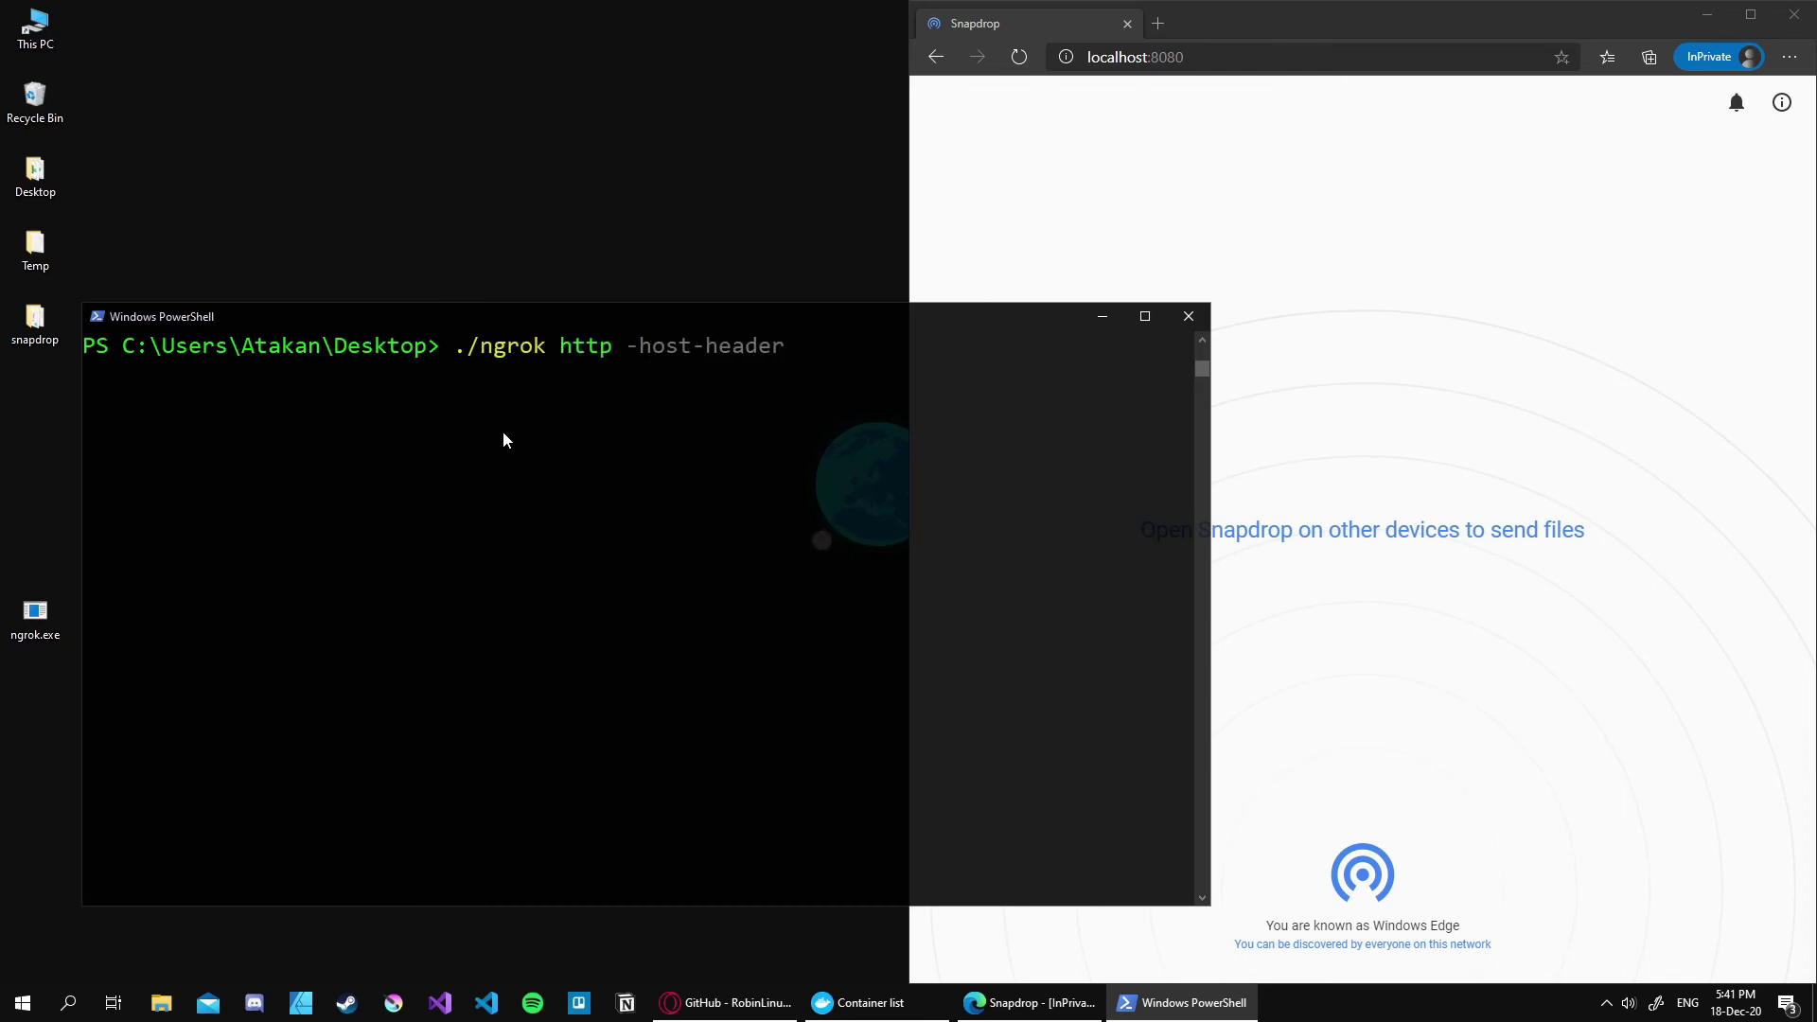
text(=")
text(localhost")
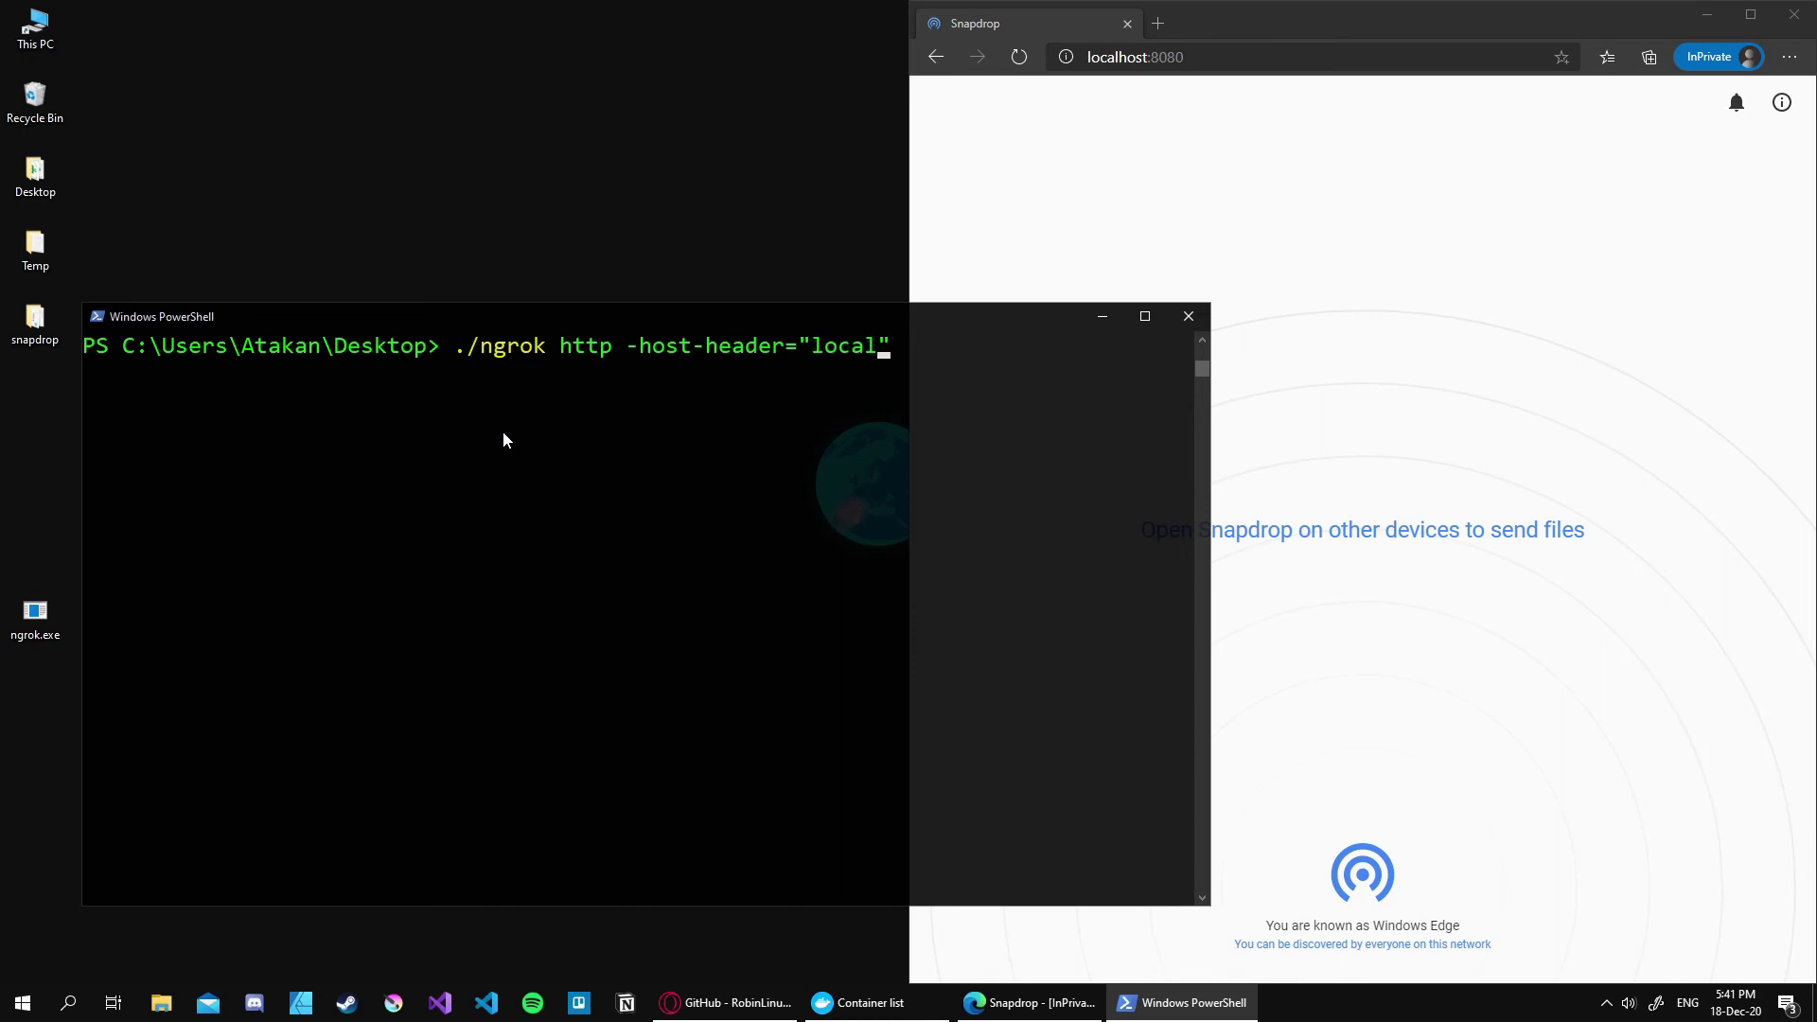
text(:8080")
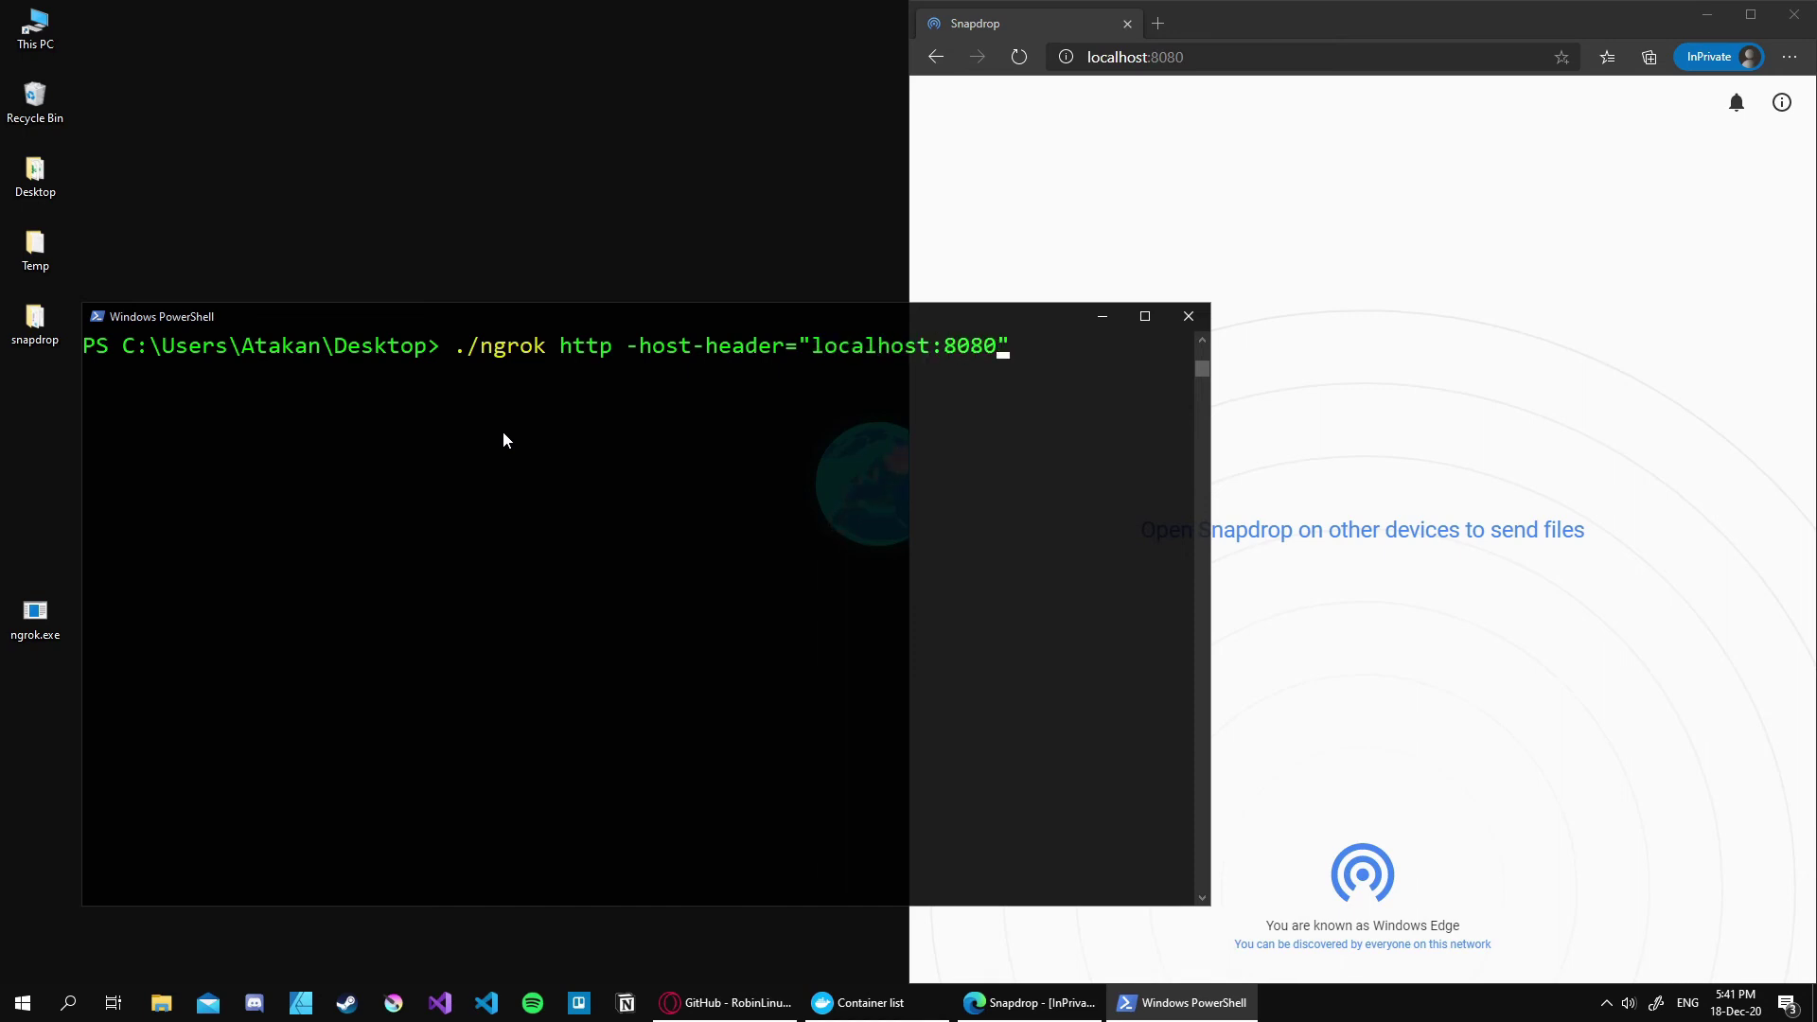
text( 8080)
key(Return)
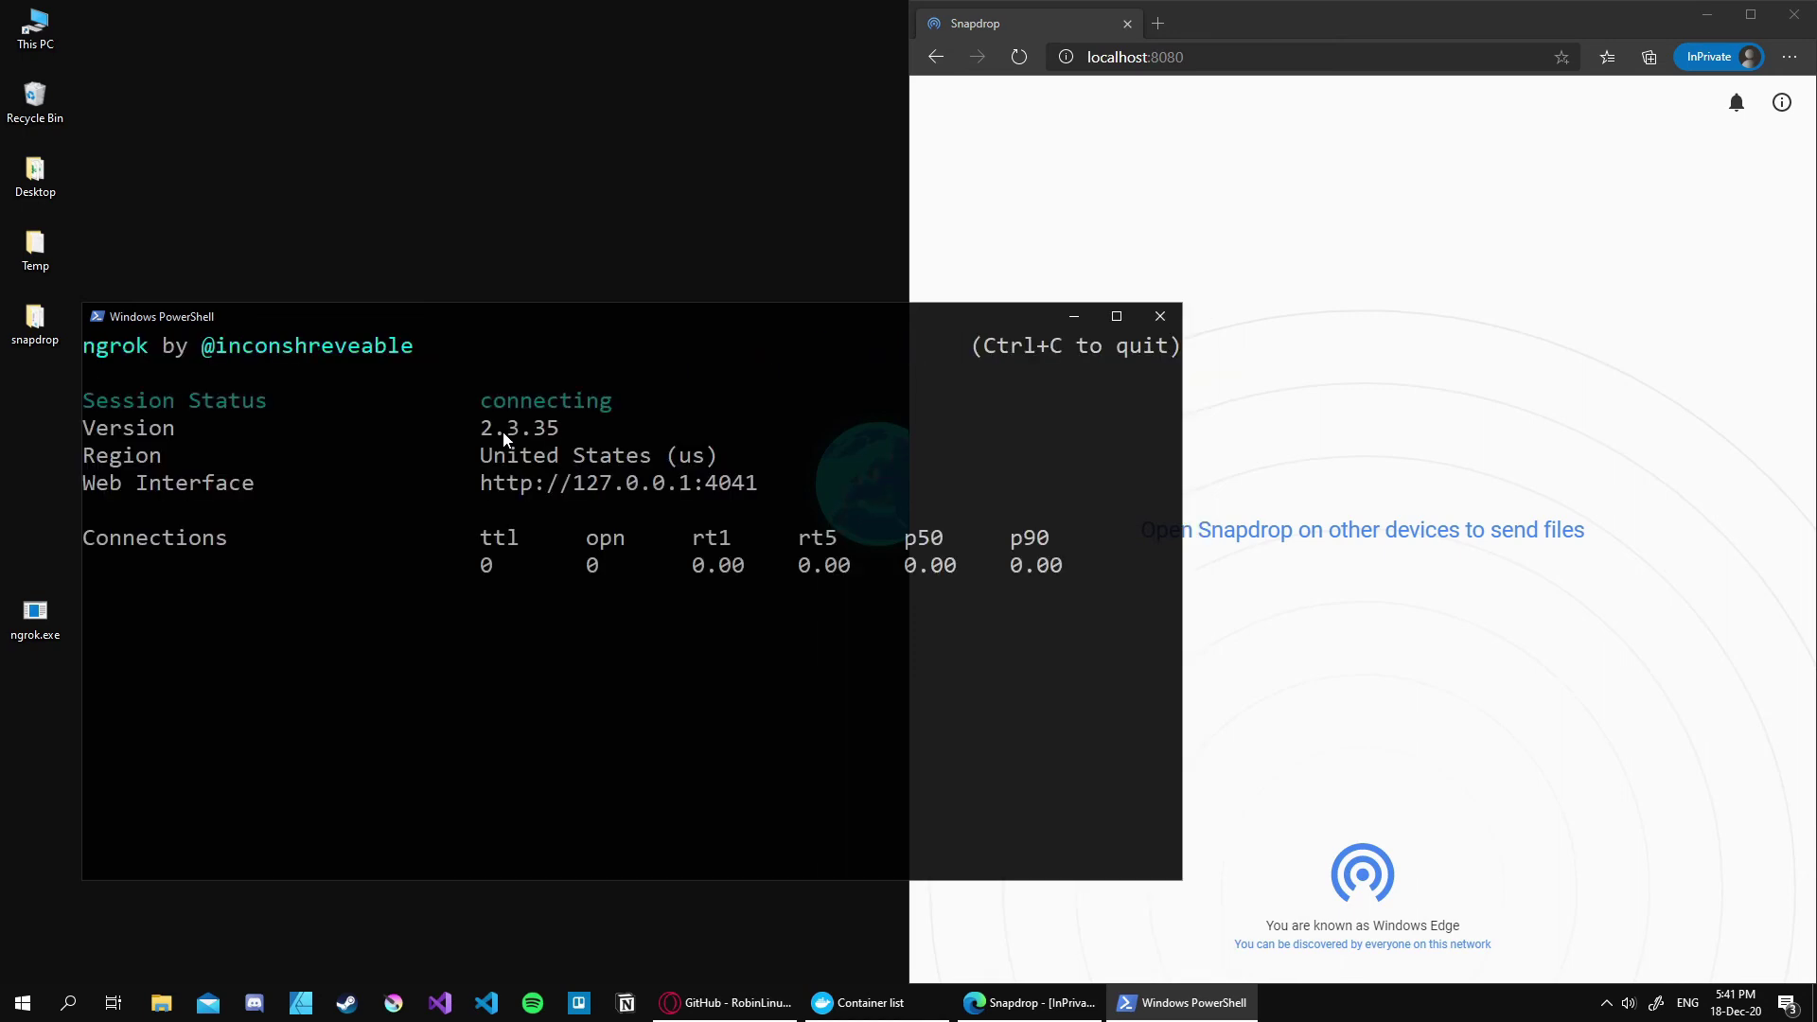
drag(723, 336, 0, 405)
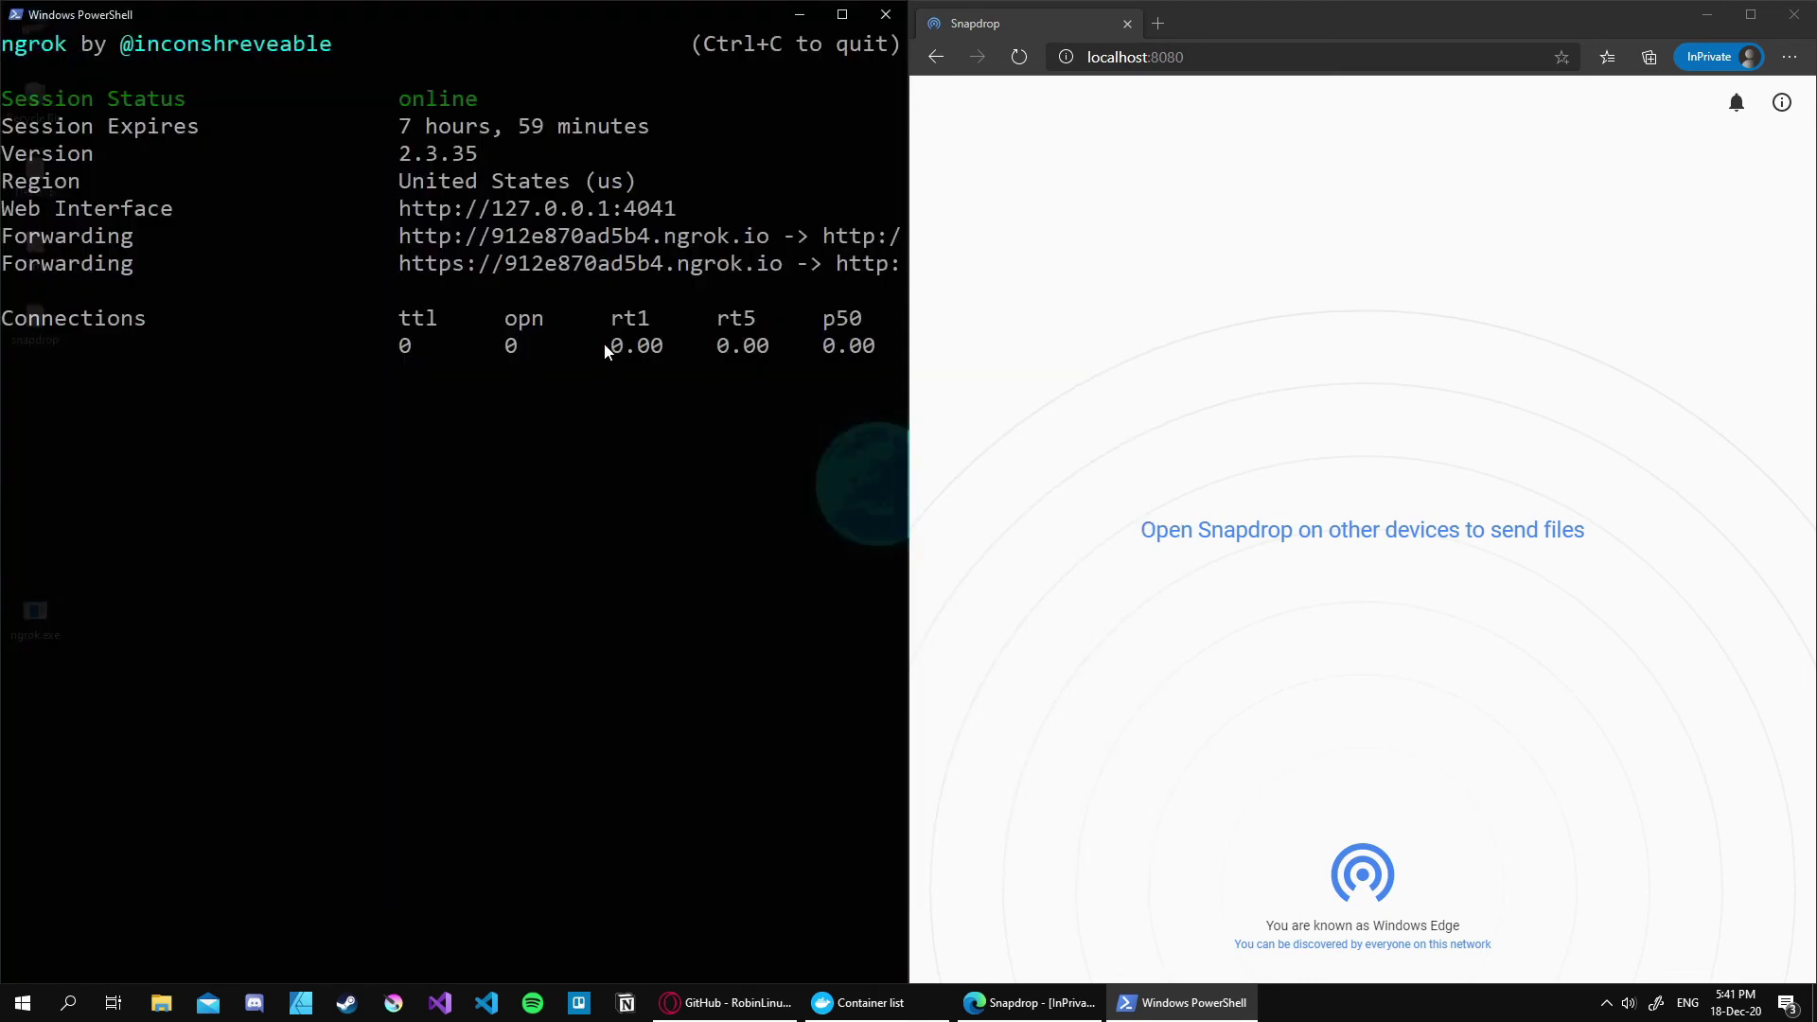
Step: Select the ngrok address, send Hello to the iPhone, then download and open its 256 KB JPEG
drag(467, 236, 758, 253)
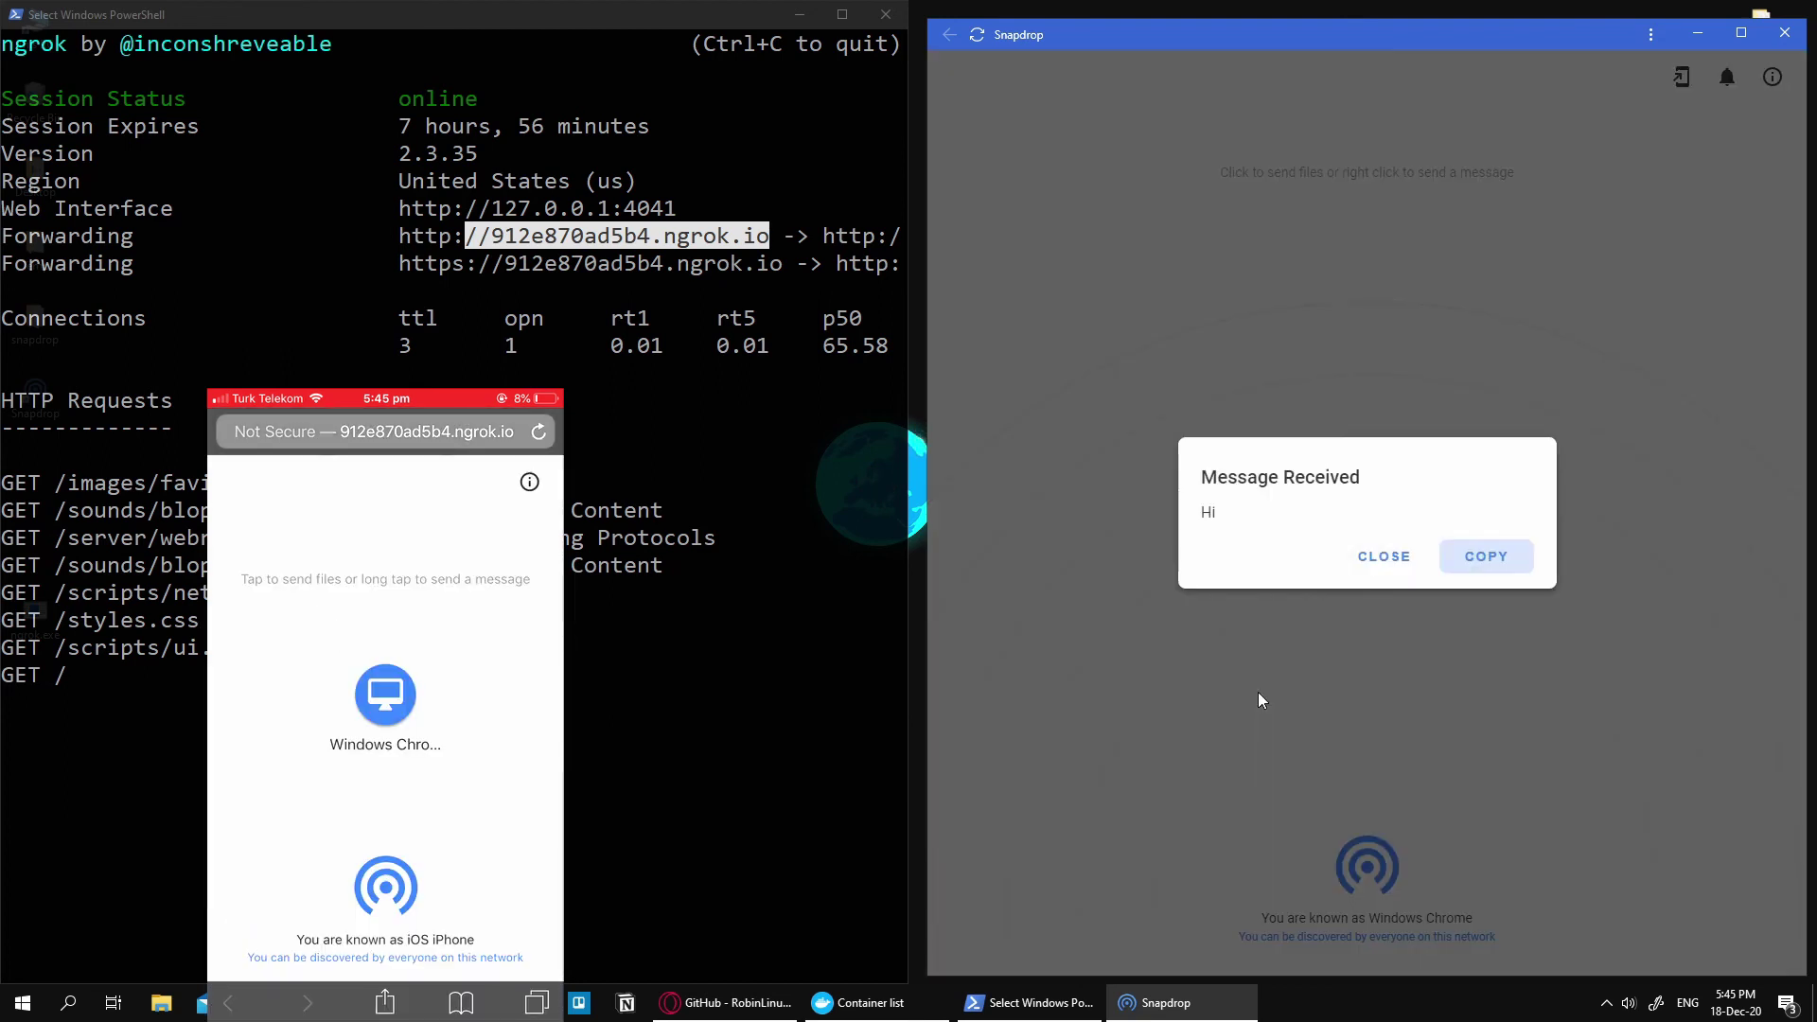
click(1388, 553)
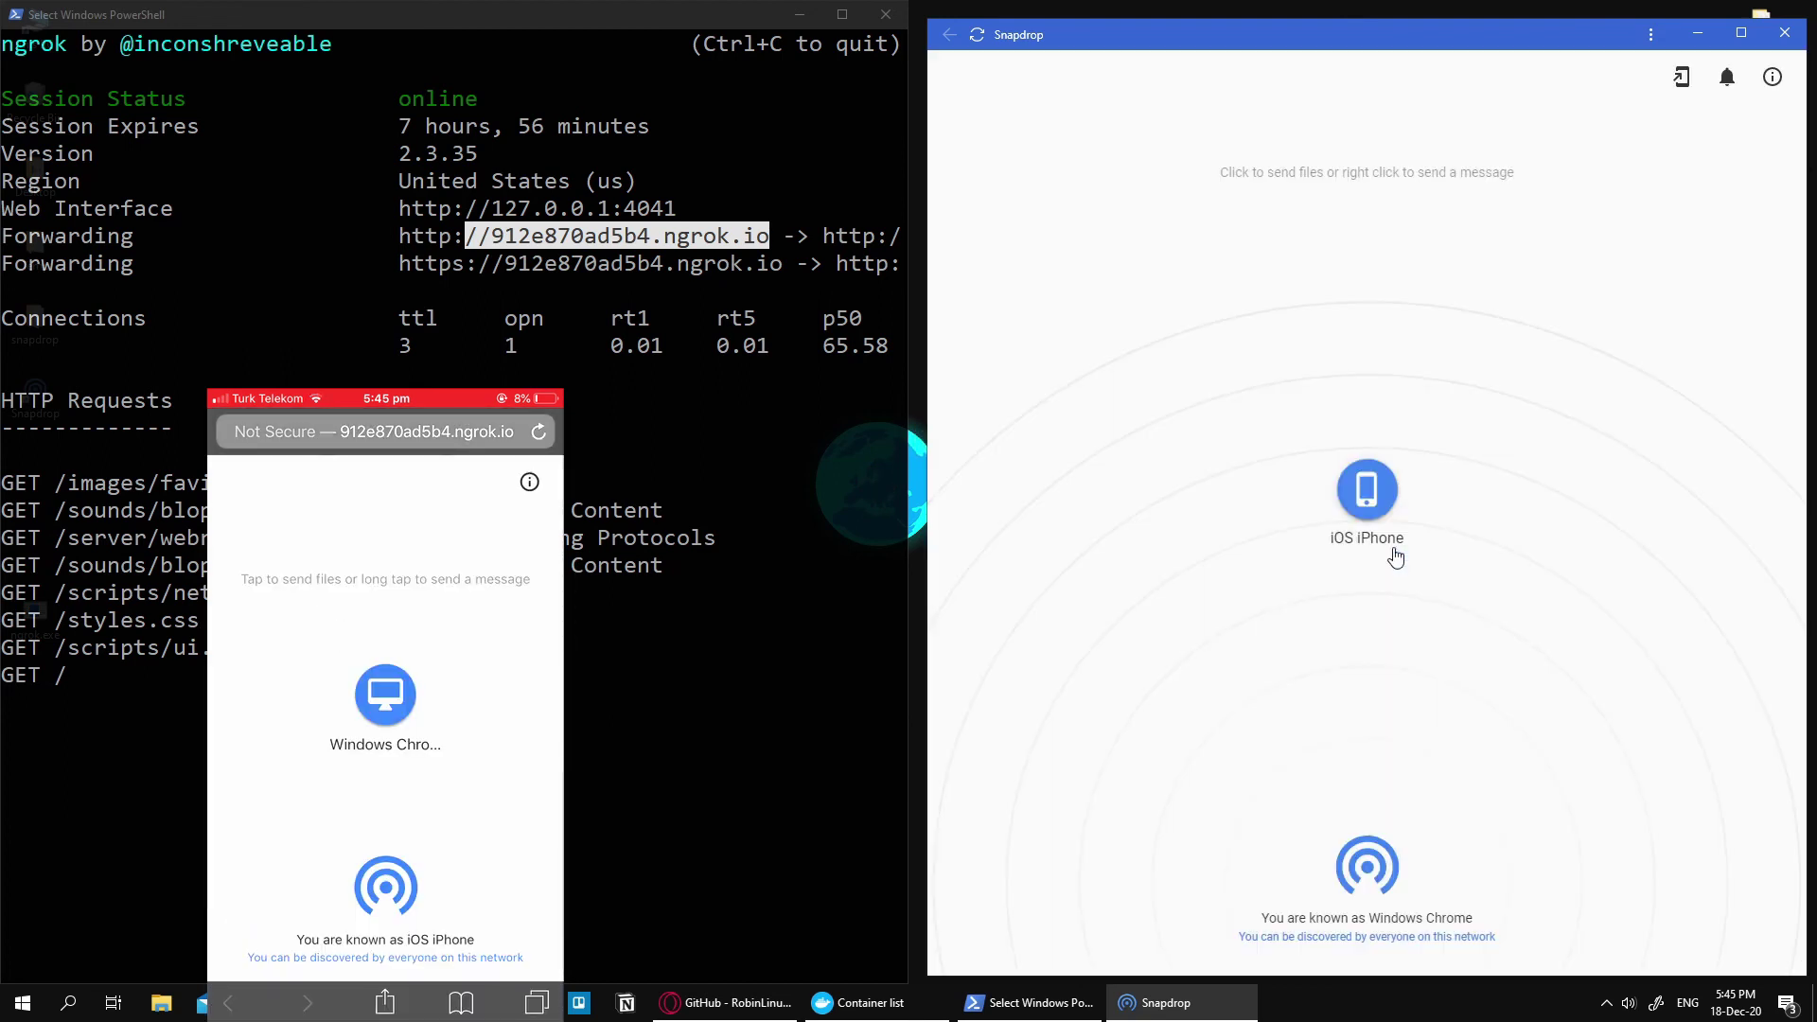
right_click(1361, 507)
text(Hello)
click(1486, 586)
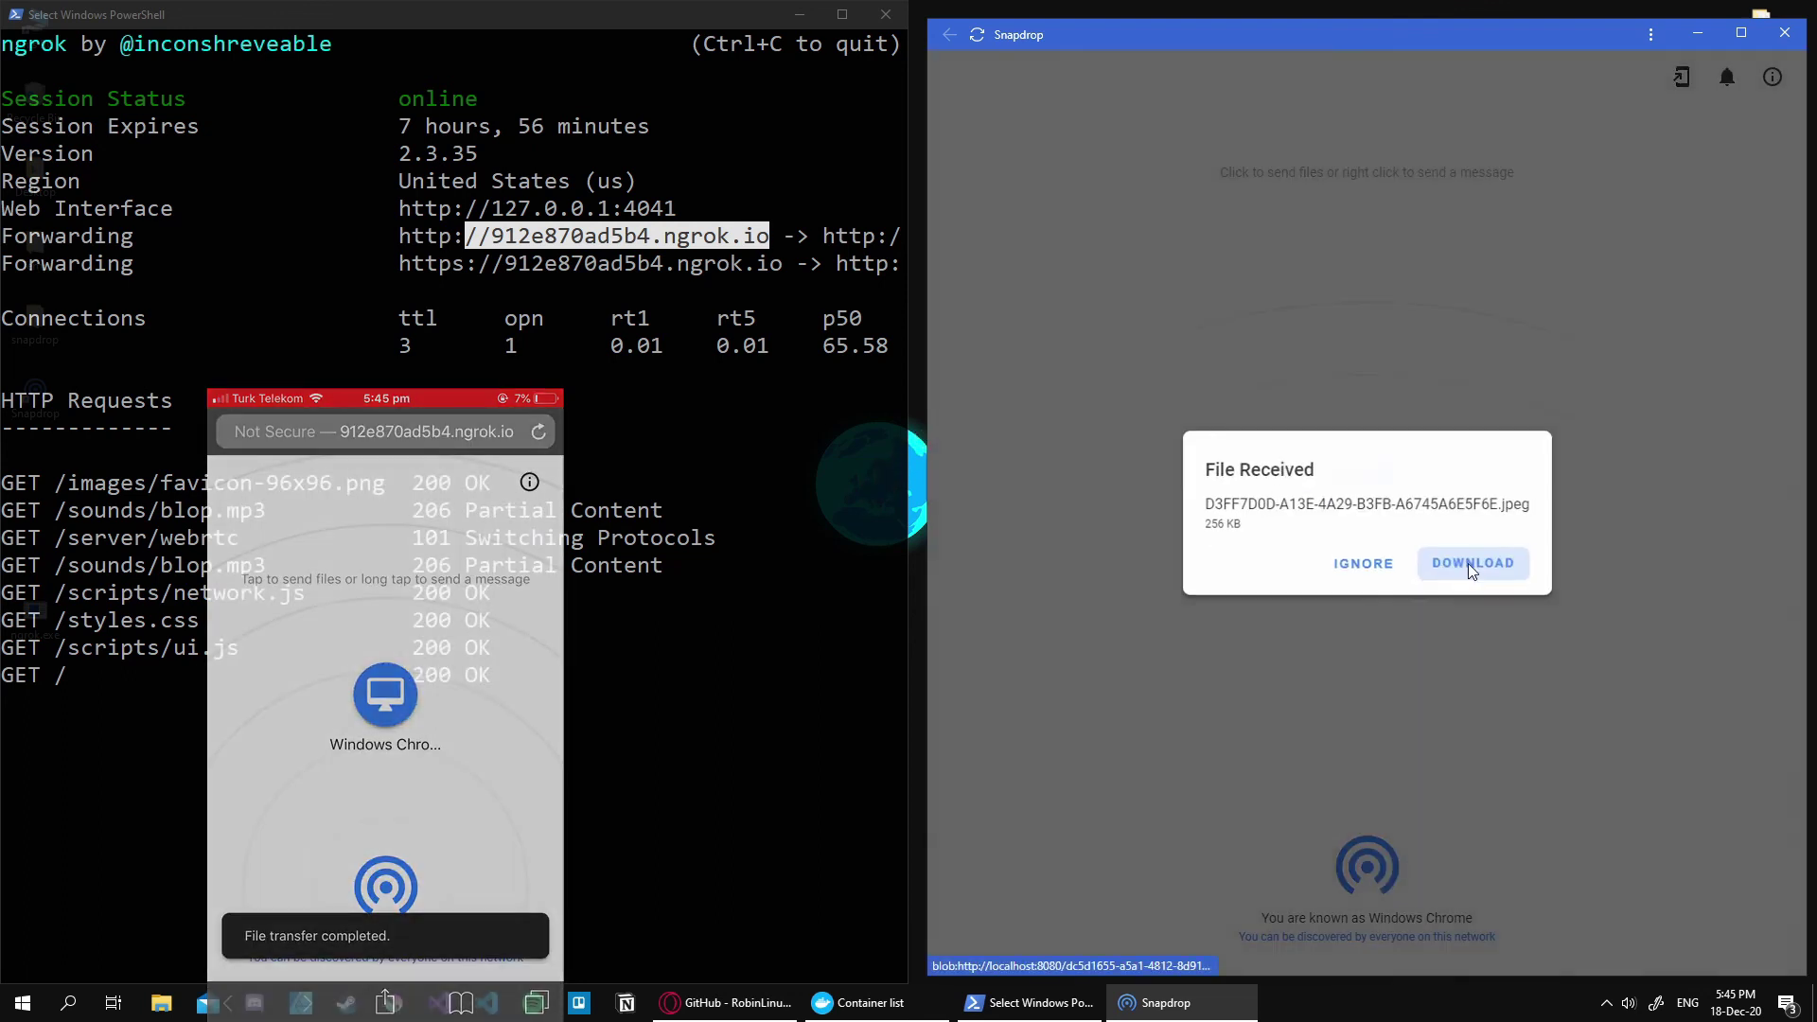
click(1473, 564)
click(1037, 949)
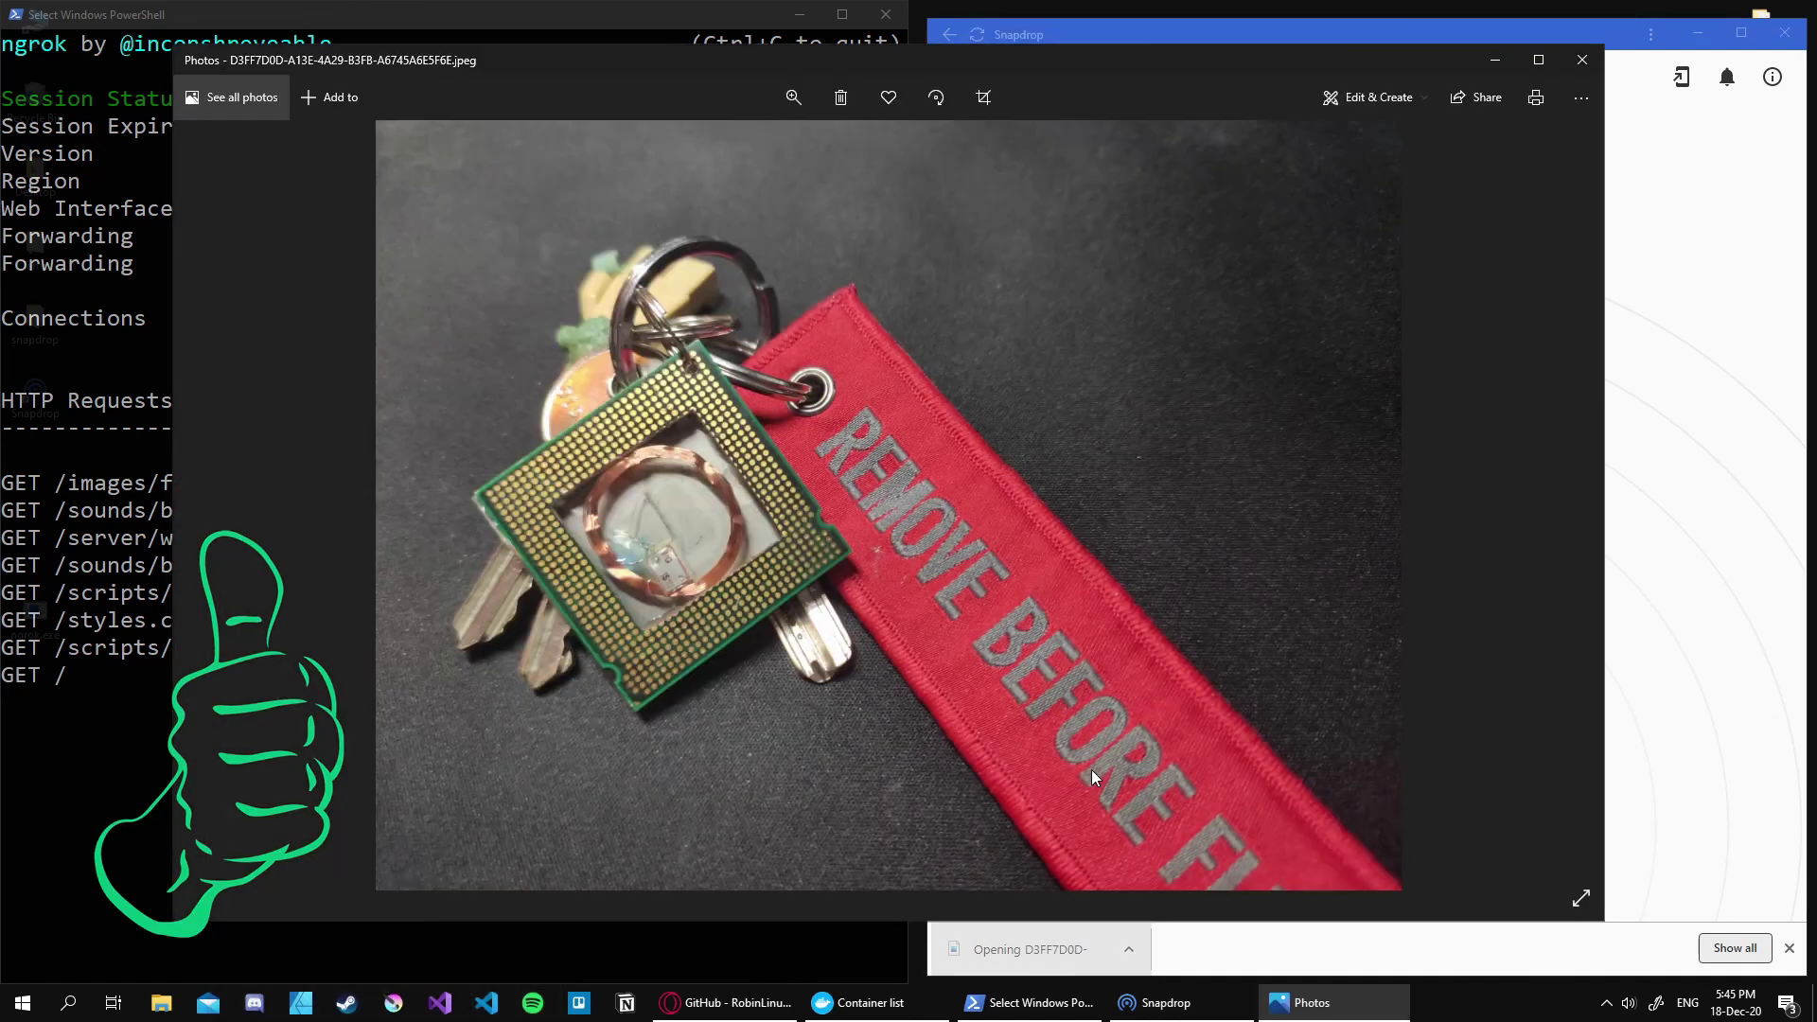